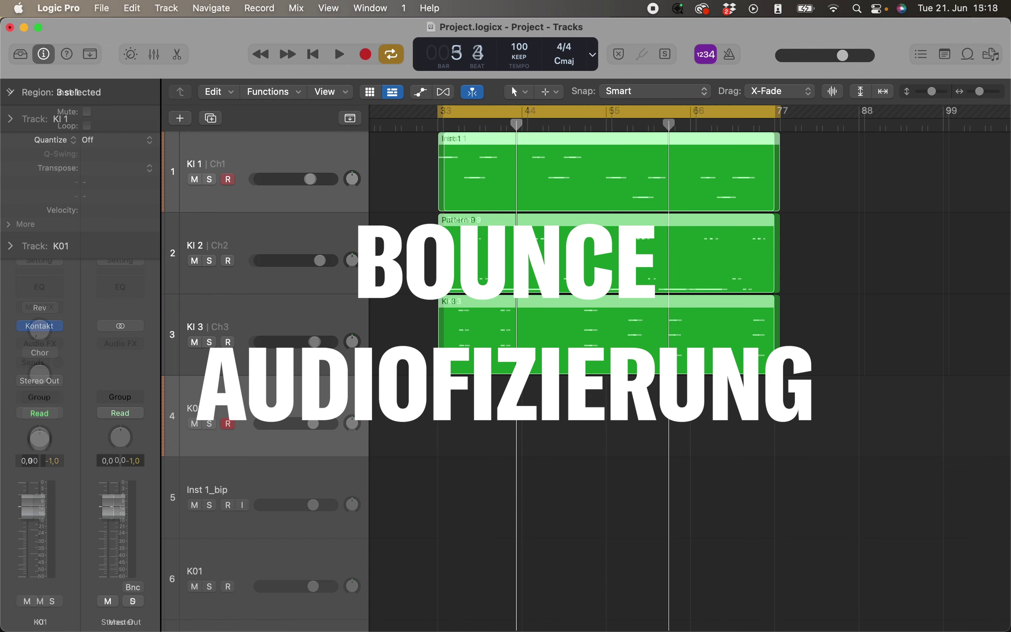
- Close the Piano Roll and view the bounce settings for the Stereo Out channel, cancelling without bouncing
{"action": "key", "text": "super+4"}
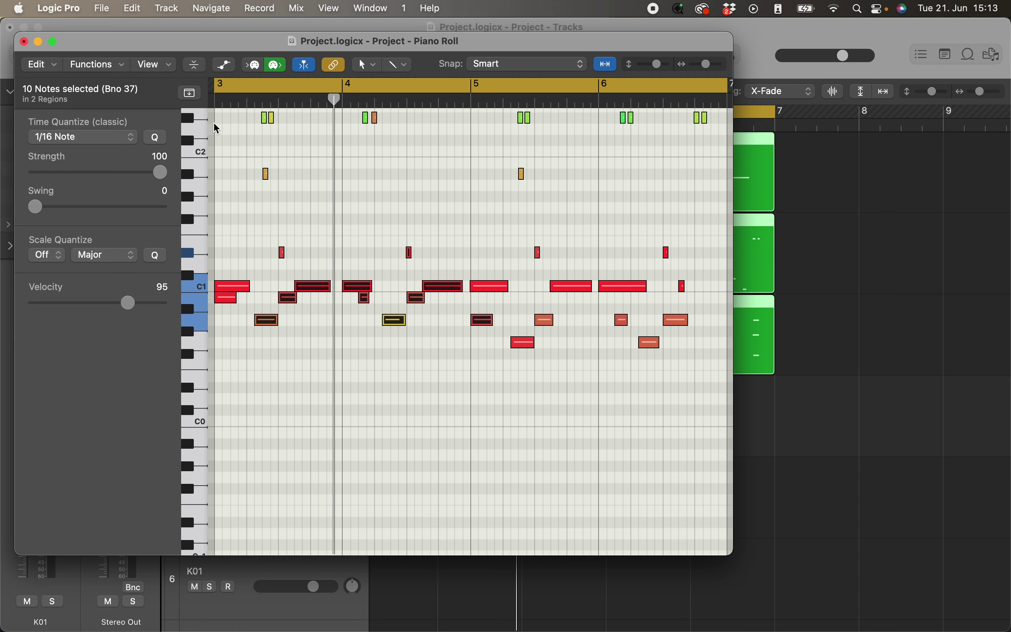
{"action": "left_click", "coordinate": [24, 42]}
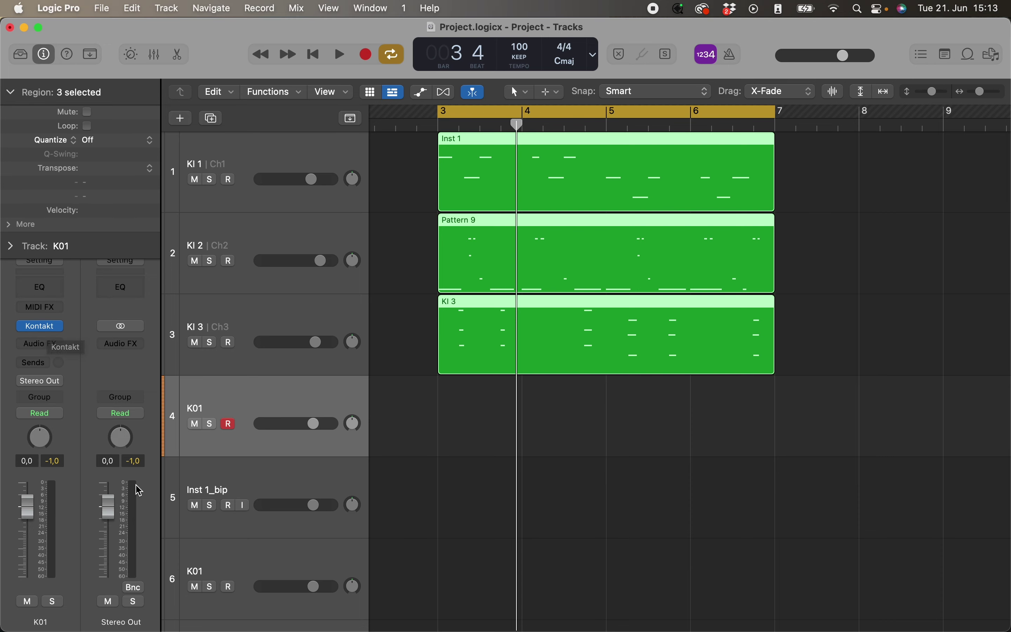
{"action": "left_click", "coordinate": [154, 54]}
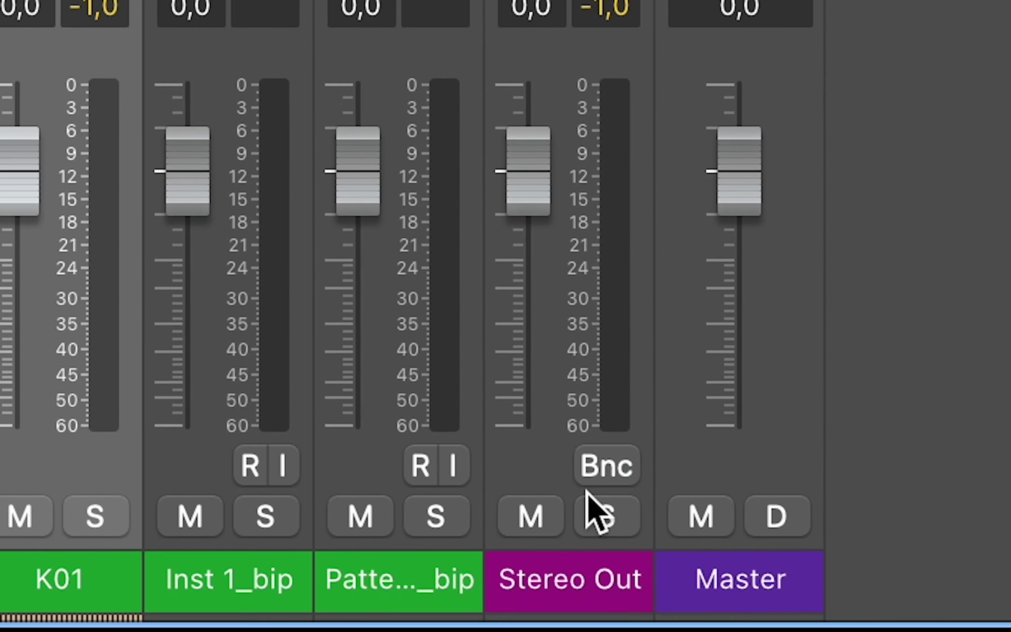
{"action": "left_click", "coordinate": [601, 466]}
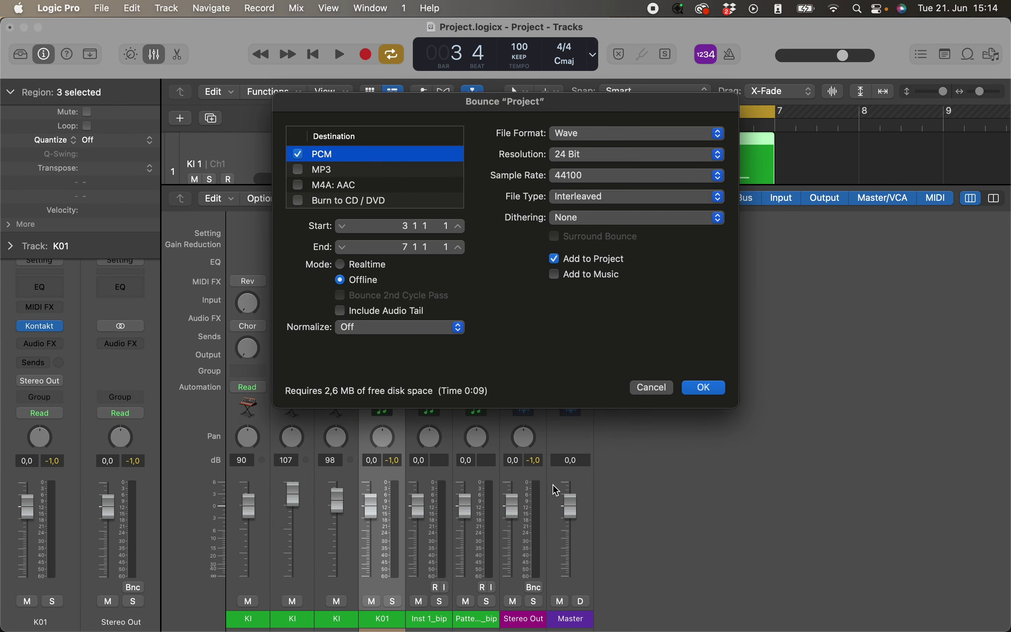
{"action": "left_click", "coordinate": [643, 388]}
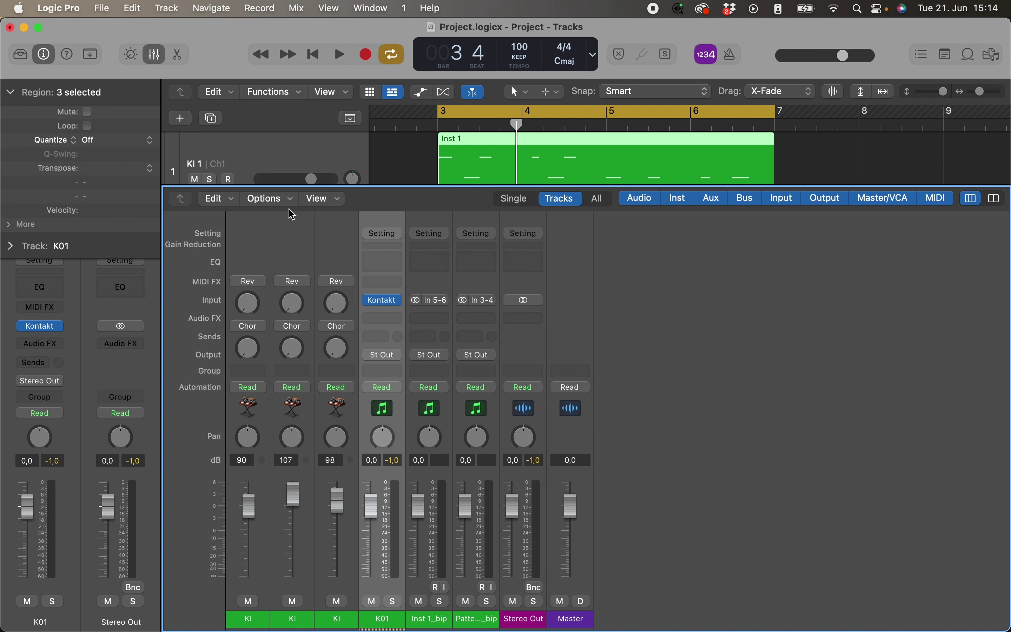
{"action": "left_click", "coordinate": [155, 54]}
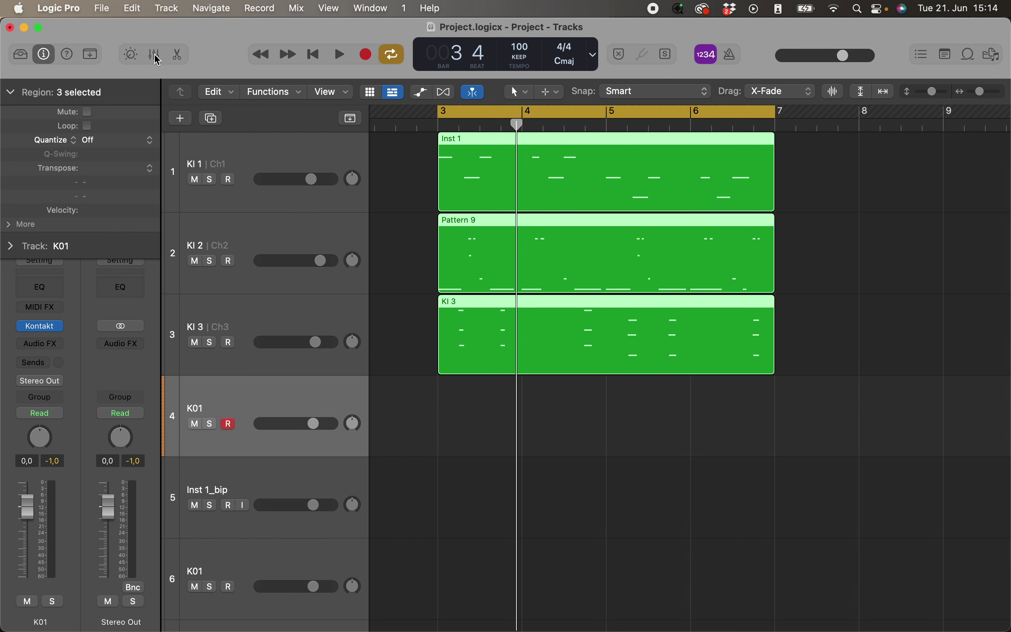
- Place the playhead at bar 4 beat 2 and view the notes of all three selected regions in the Piano Roll
{"action": "left_click_drag", "start_coordinate": [497, 118], "coordinate": [551, 147]}
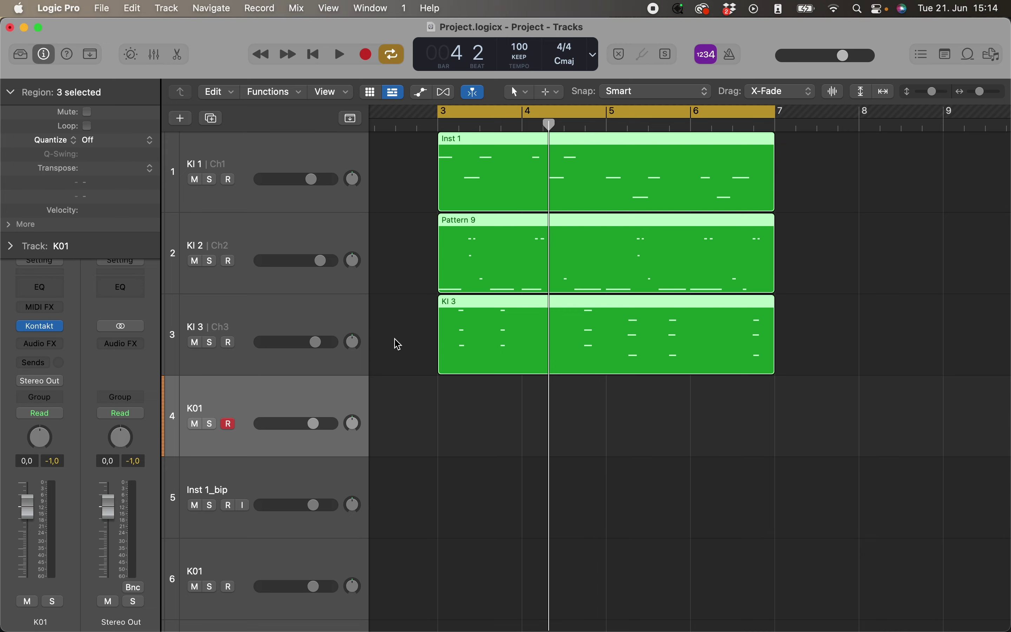
{"action": "double_click", "coordinate": [471, 337]}
{"action": "left_click", "coordinate": [448, 373]}
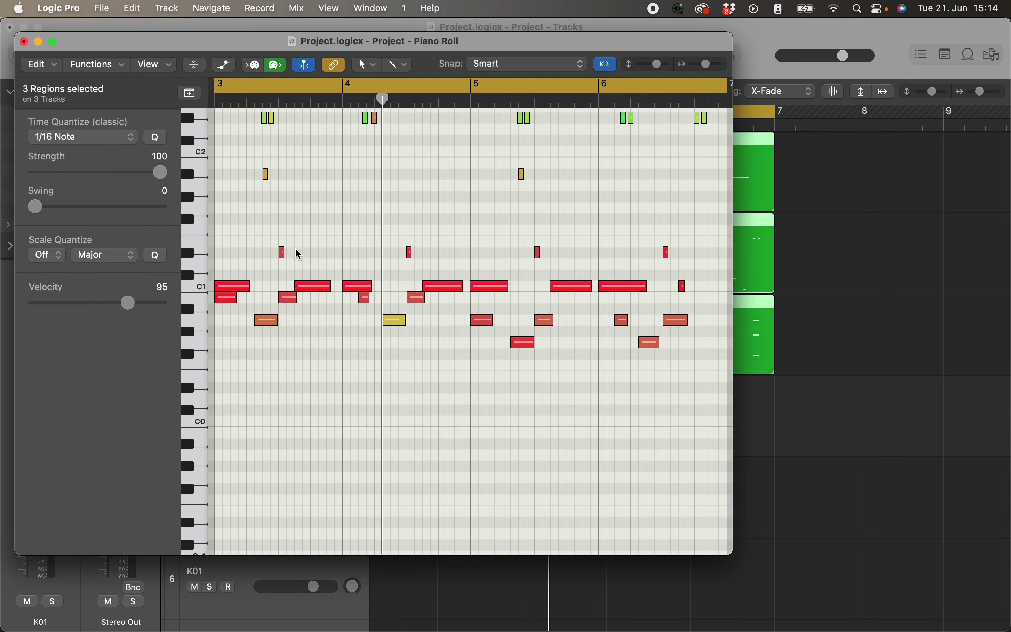
{"action": "left_click", "coordinate": [748, 258]}
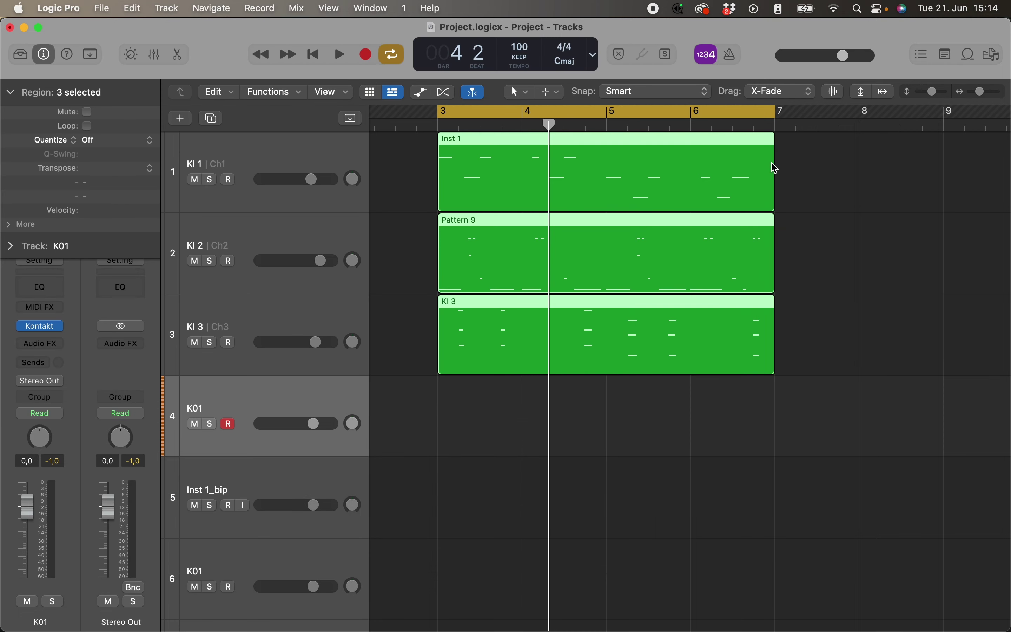
- Select only the Inst 1 region and view its notes in the Piano Roll
{"action": "left_click", "coordinate": [843, 189]}
{"action": "left_click", "coordinate": [743, 179]}
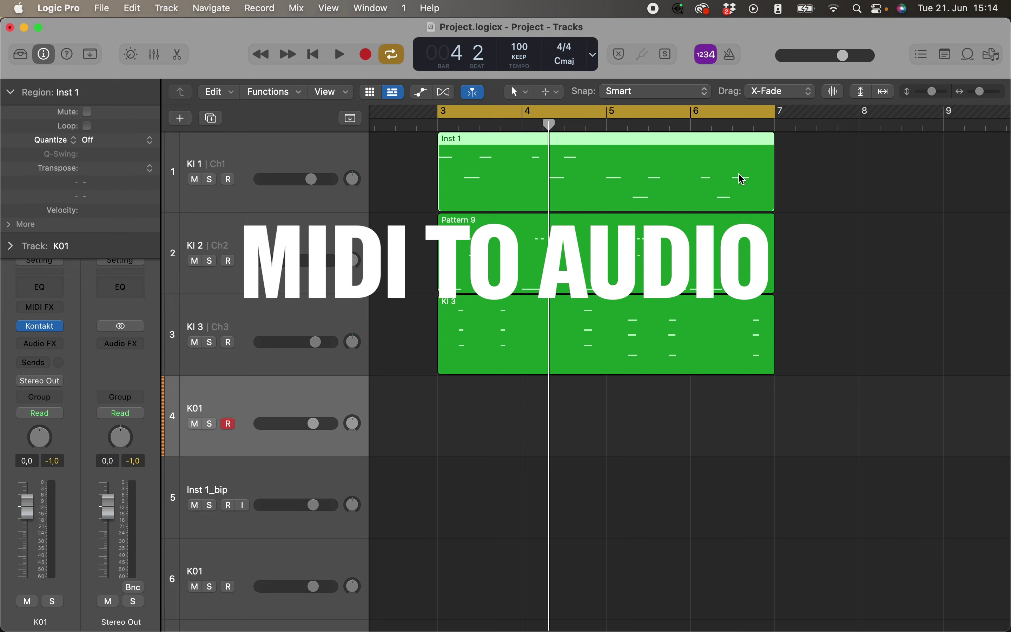
{"action": "double_click", "coordinate": [743, 179]}
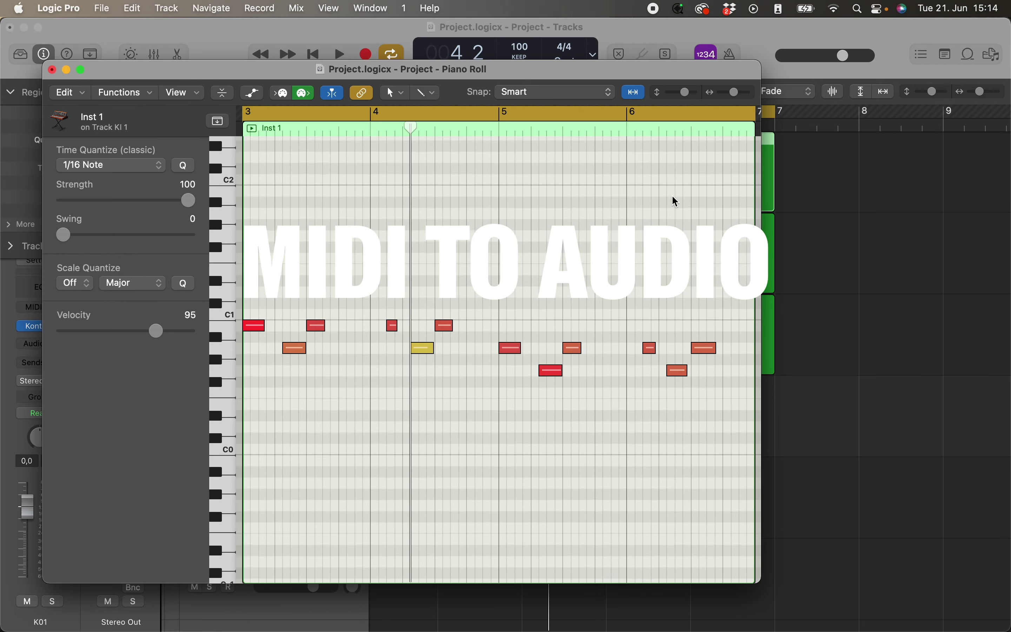
{"action": "left_click", "coordinate": [52, 70]}
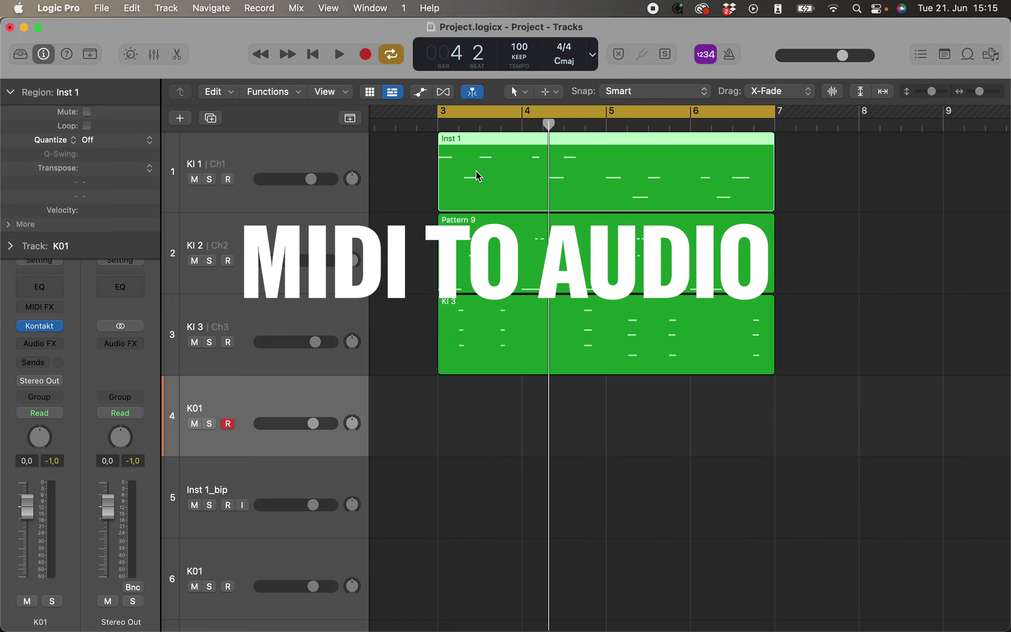
- Move the Inst 1 region onto the K01 track and check its Bounce In Place command without running it
{"action": "left_click_drag", "start_coordinate": [475, 170], "coordinate": [475, 400]}
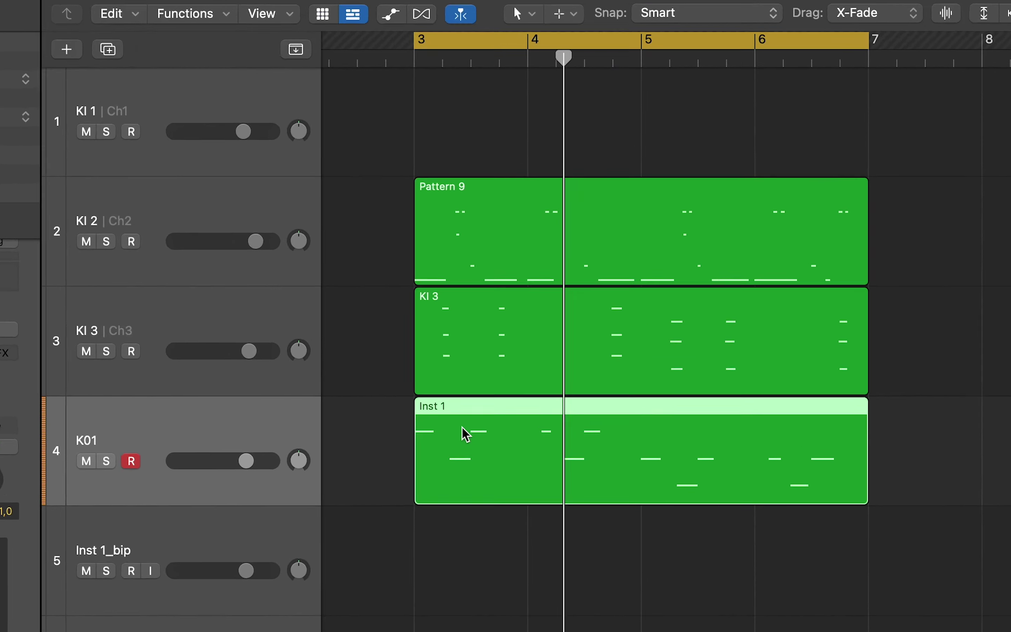
{"action": "right_click", "coordinate": [477, 404]}
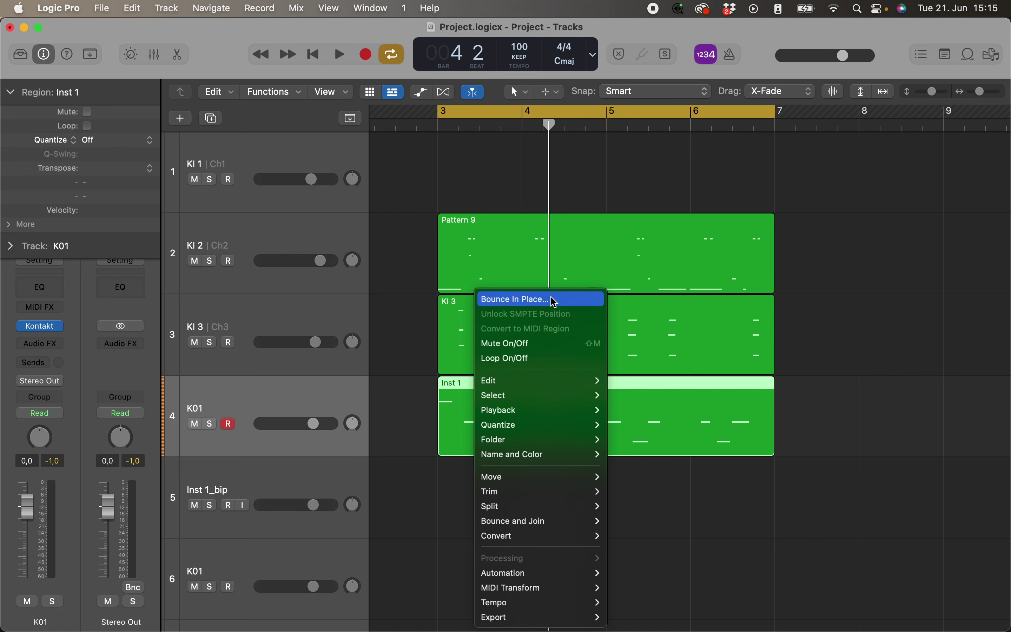
{"action": "left_click", "coordinate": [774, 367]}
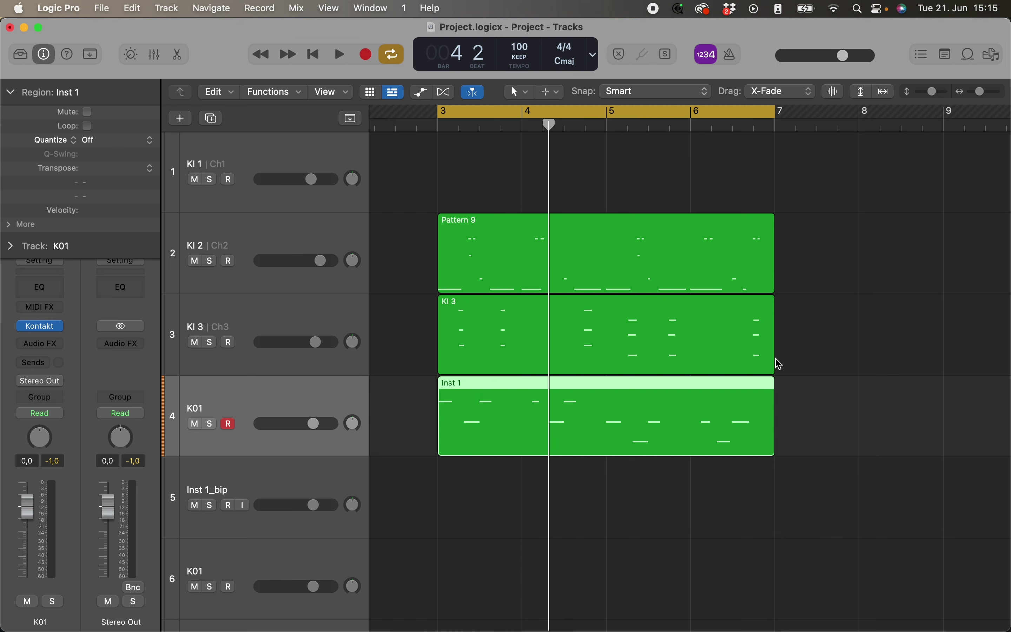
- Check the pitch and velocity of the yellow note in bar 4 of the Inst 1 region in the Piano Roll
{"action": "double_click", "coordinate": [748, 385]}
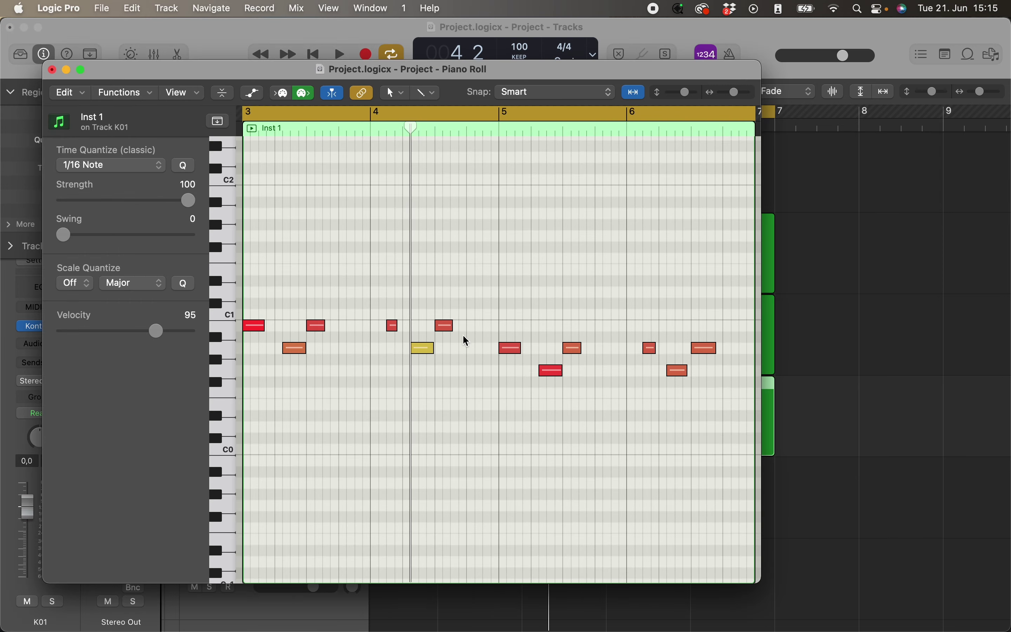
{"action": "left_click", "coordinate": [424, 348]}
{"action": "left_click_drag", "start_coordinate": [427, 369], "coordinate": [425, 356]}
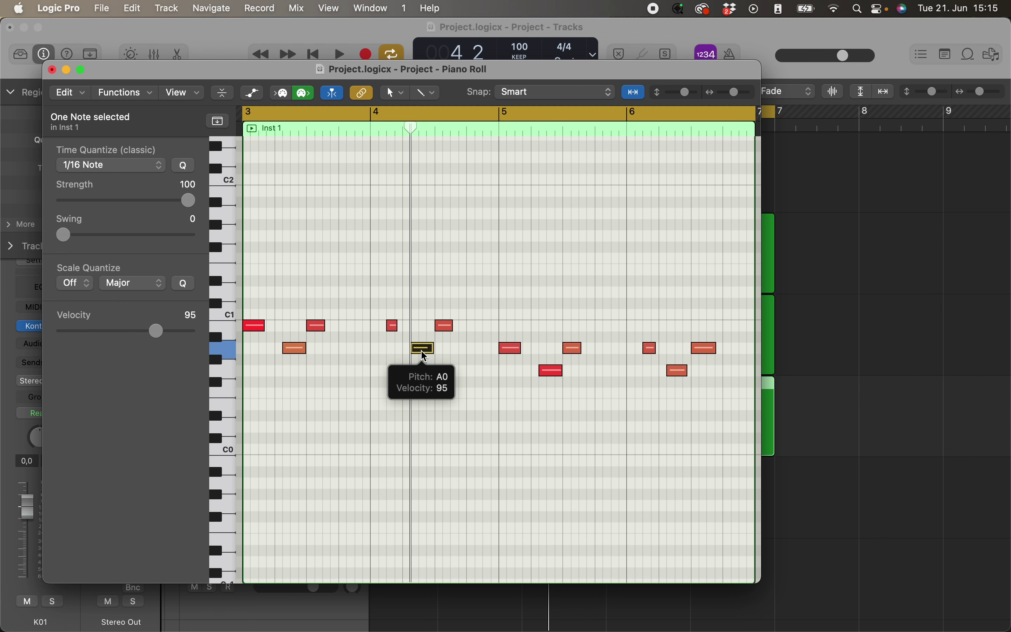
{"action": "left_click", "coordinate": [53, 70]}
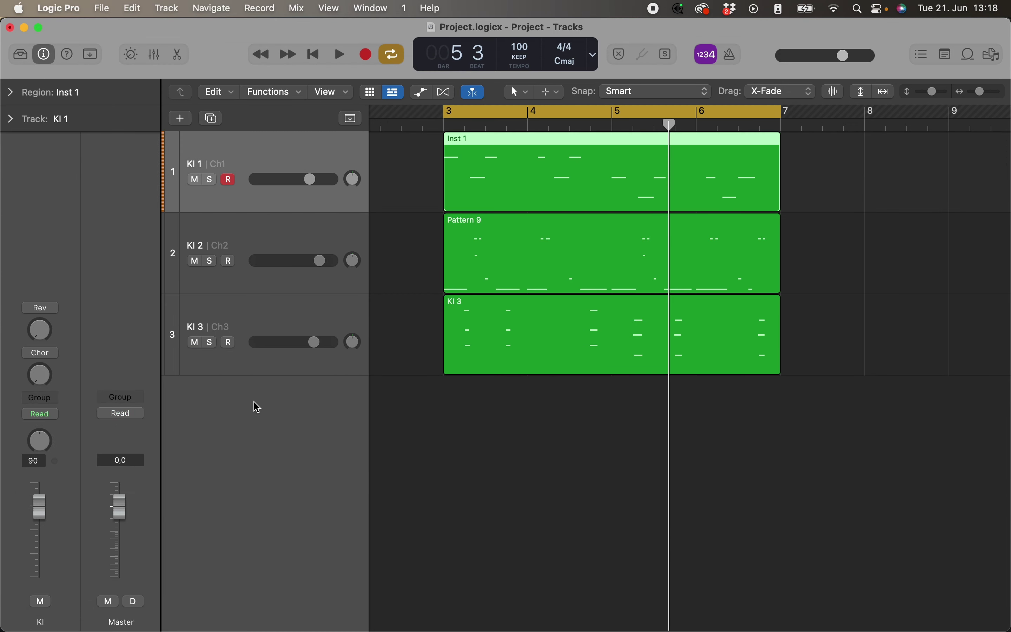
- Add a fourth track below KI 3 and reassign it to the software instrument K01 (Inst 1)
{"action": "double_click", "coordinate": [256, 406]}
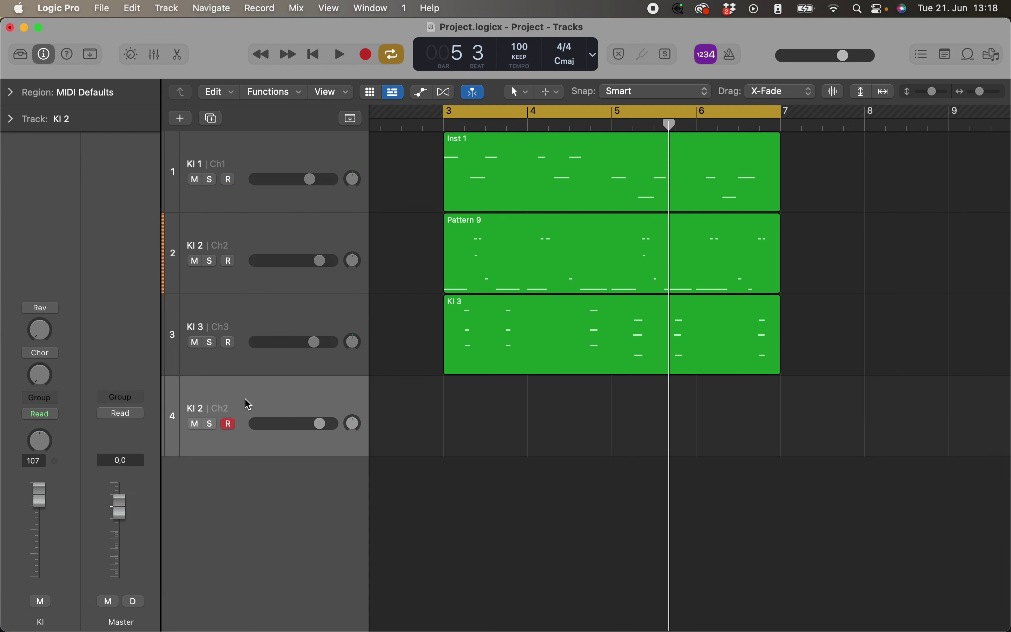
{"action": "left_click_drag", "start_coordinate": [241, 401], "coordinate": [240, 403]}
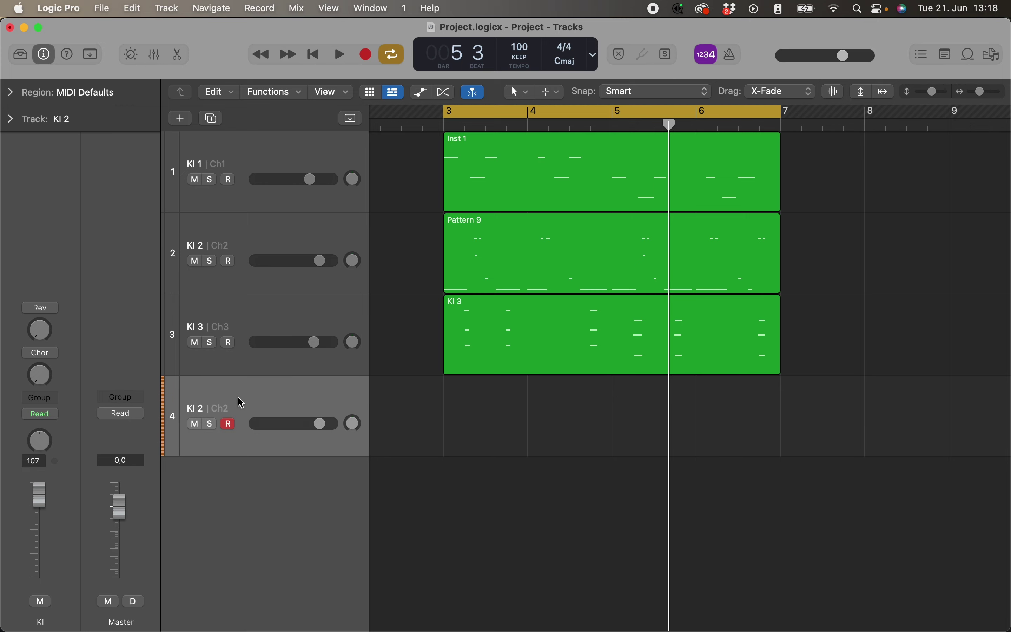
{"action": "right_click", "coordinate": [240, 405]}
{"action": "left_click", "coordinate": [240, 404]}
{"action": "right_click", "coordinate": [240, 404]}
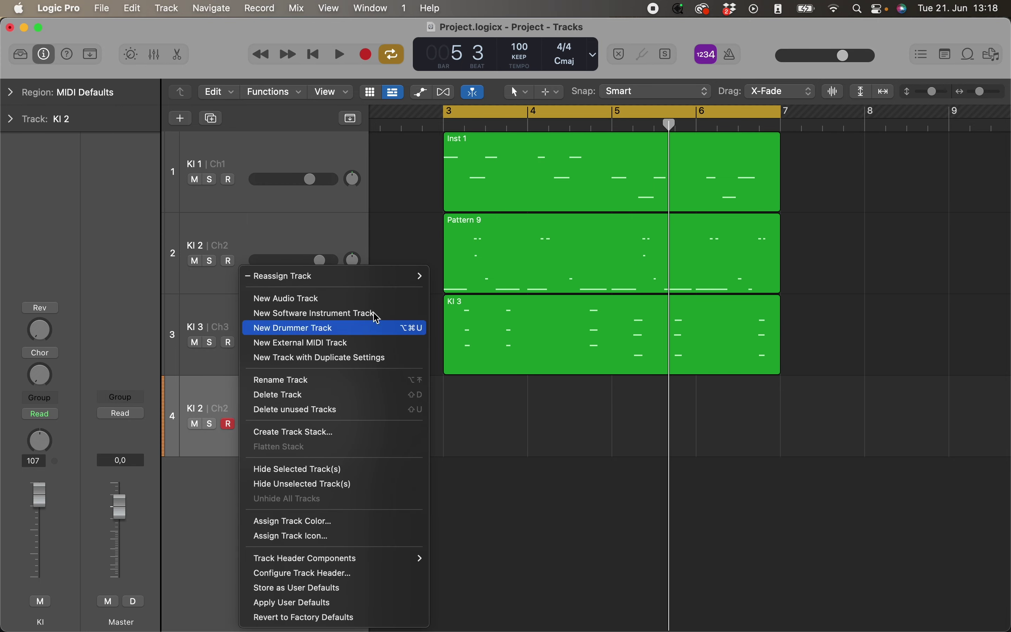
{"action": "mouse_move", "coordinate": [381, 284]}
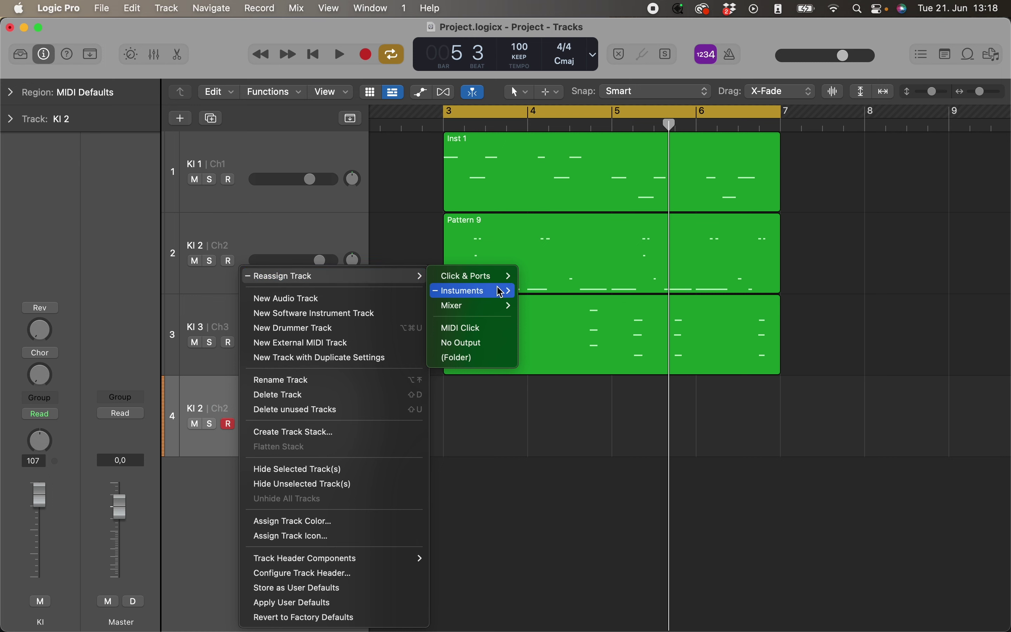
{"action": "mouse_move", "coordinate": [500, 293]}
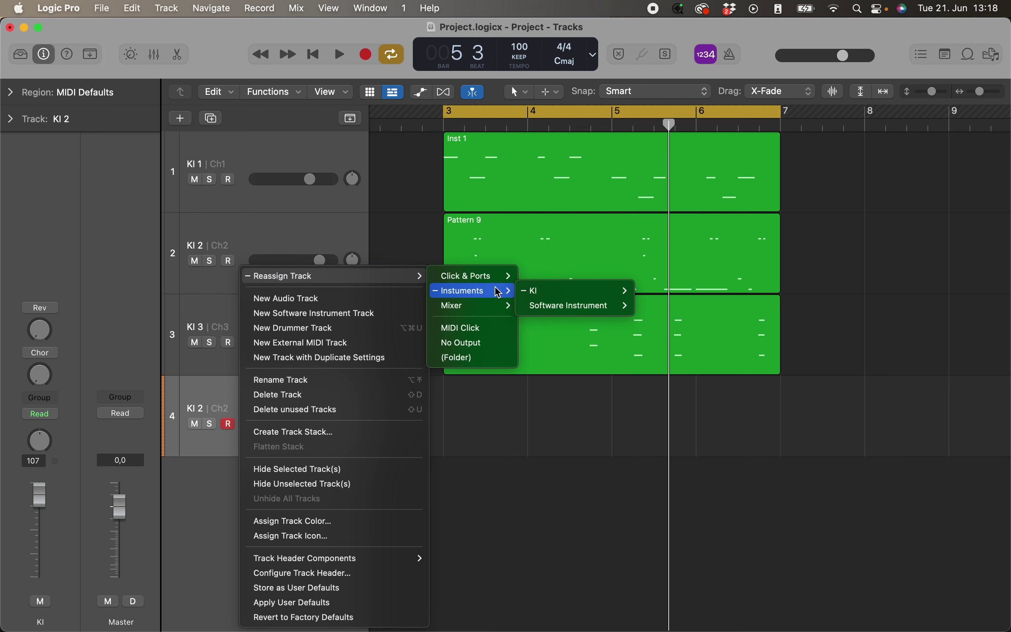
{"action": "mouse_move", "coordinate": [597, 296]}
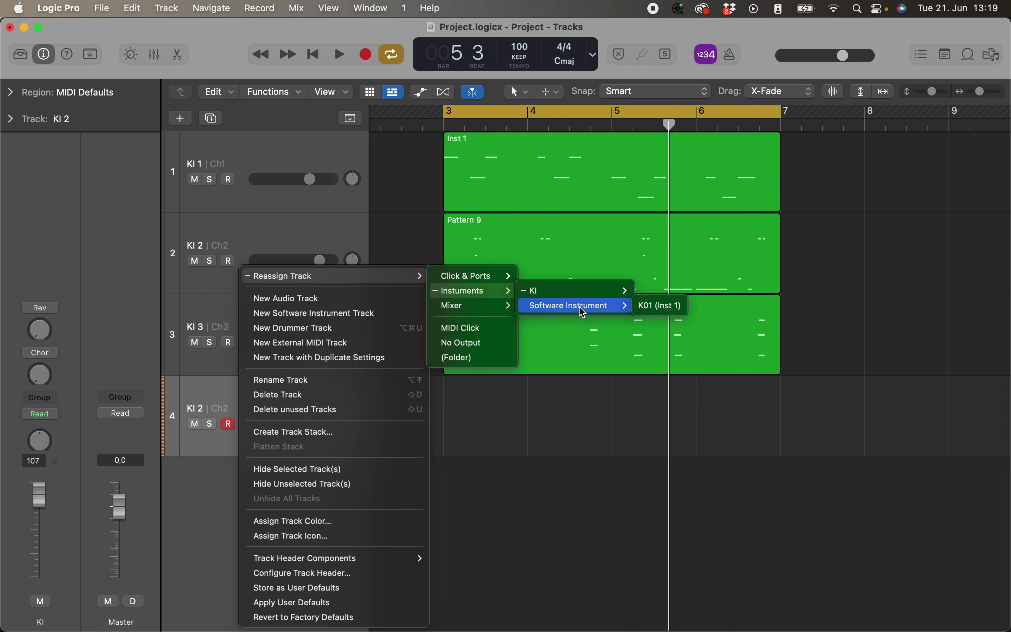
{"action": "left_click", "coordinate": [646, 310]}
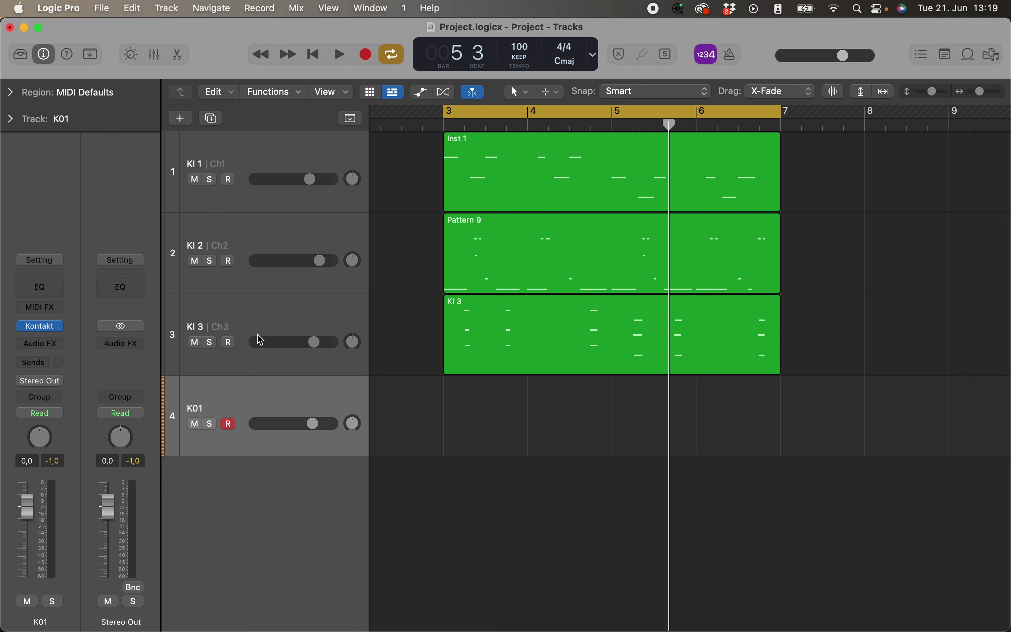
- Compare the inspector's track parameters for KI 3 and K01
{"action": "left_click", "coordinate": [253, 324]}
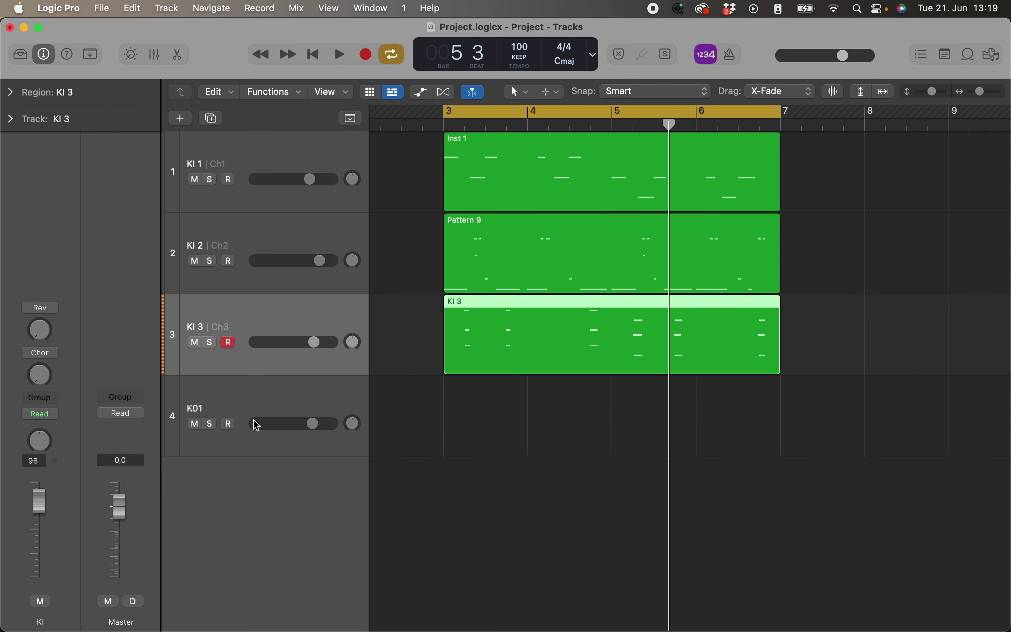
{"action": "left_click", "coordinate": [31, 96]}
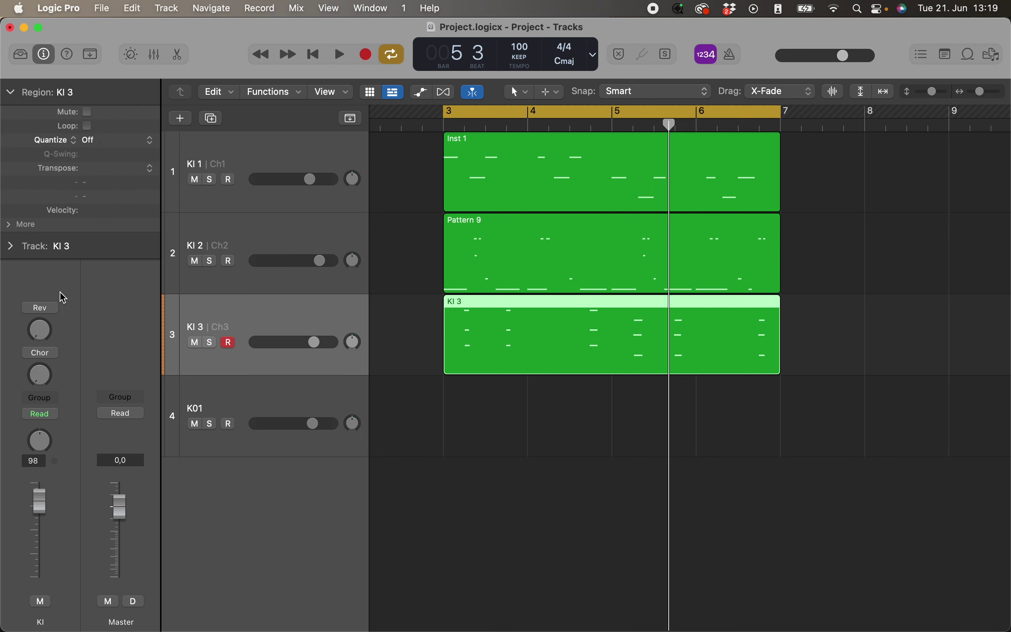
{"action": "left_click", "coordinate": [11, 246]}
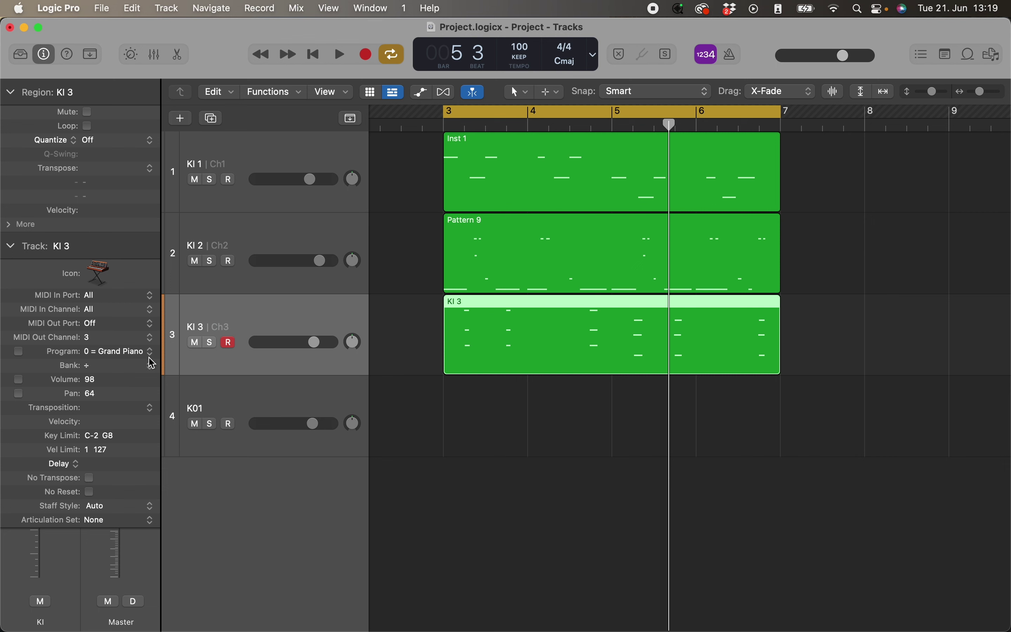
{"action": "left_click", "coordinate": [218, 405]}
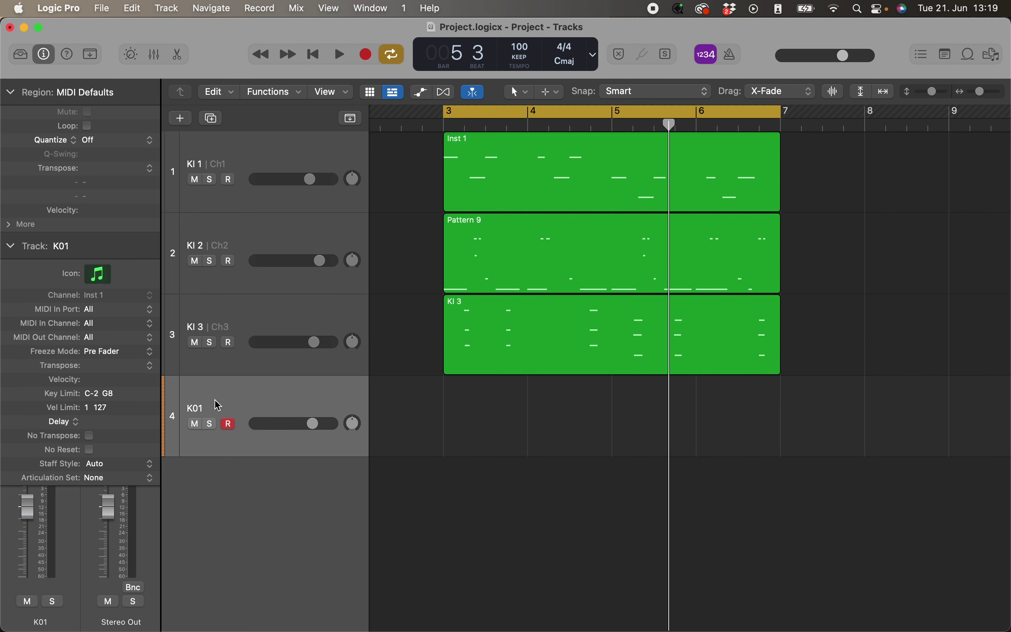
{"action": "left_click", "coordinate": [20, 248]}
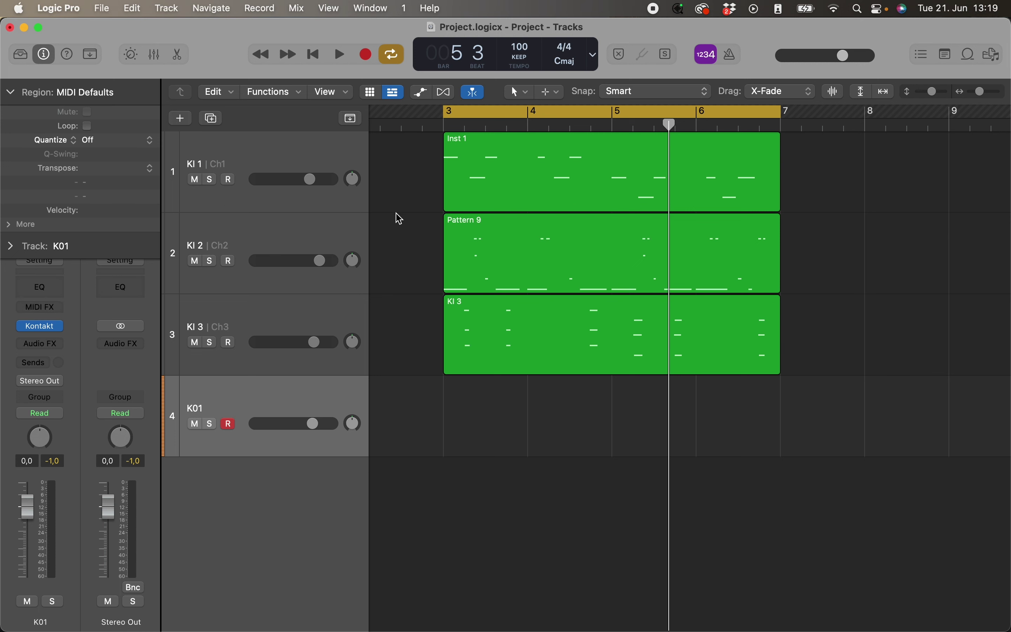
- Solo the Inst 1 region on the KI 1 track and audition its opening from bar 3
{"action": "left_click", "coordinate": [484, 188]}
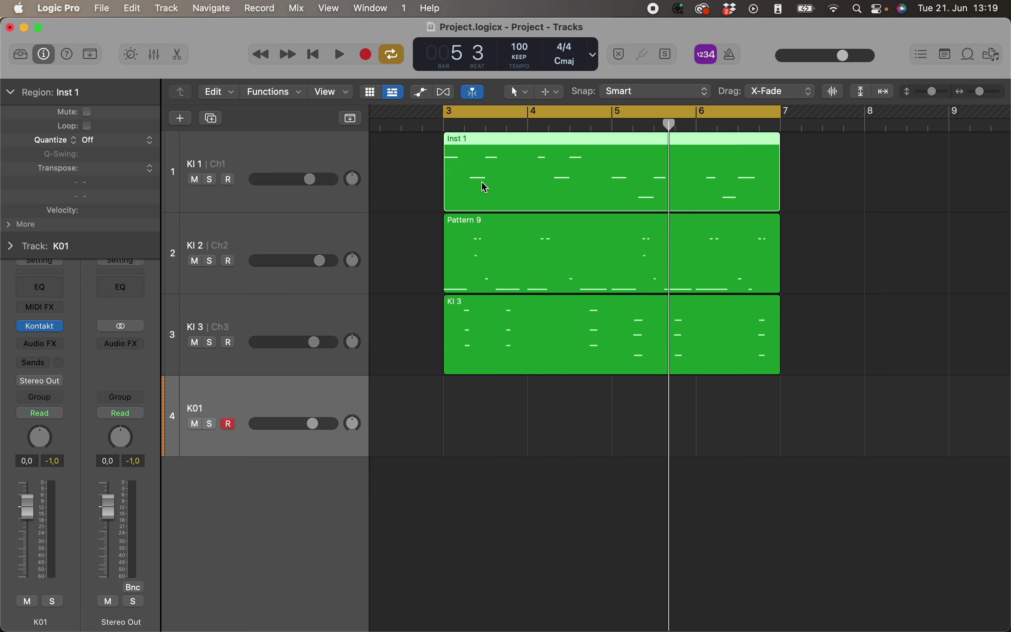
{"action": "key", "text": "ctrl+s"}
{"action": "key", "text": "shift+space"}
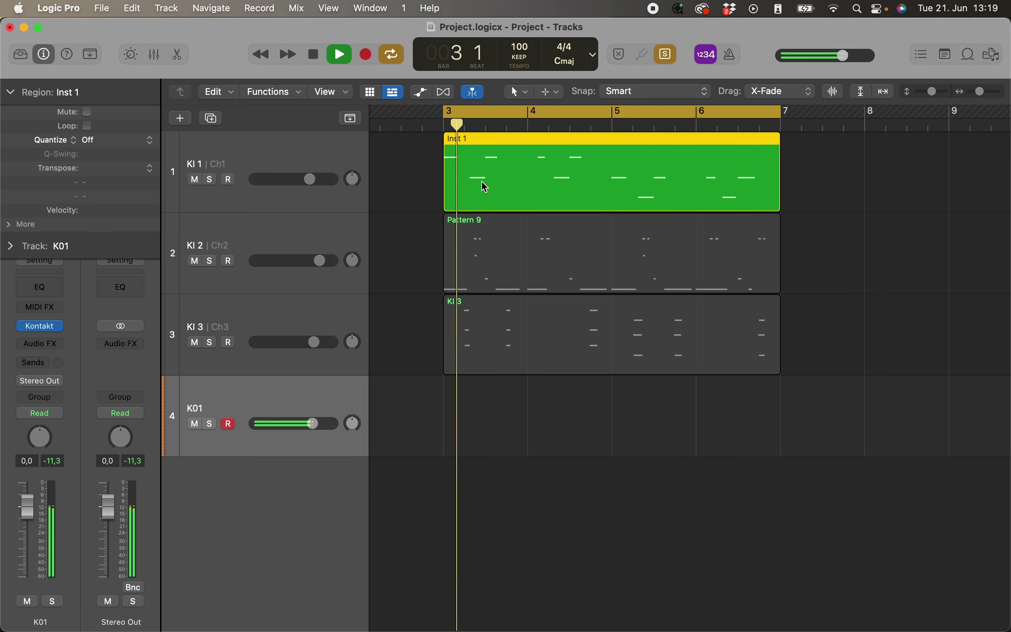
{"action": "key", "text": "space"}
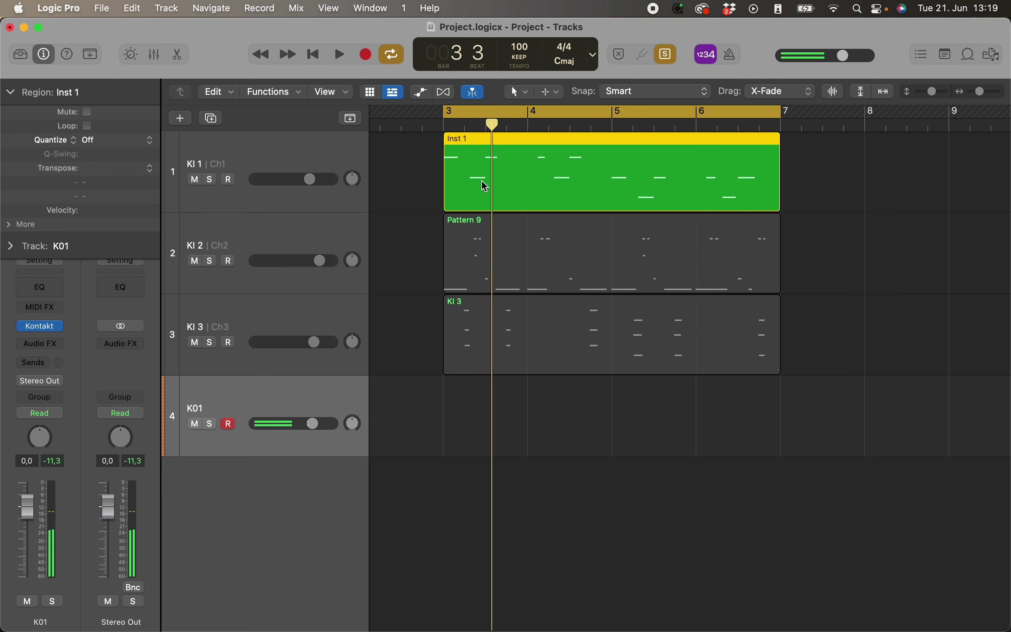
- Move the soloed Inst 1 region from KI 1 to the K01 track and audition its opening from bar 3
{"action": "left_click", "coordinate": [484, 187]}
{"action": "left_click_drag", "start_coordinate": [484, 187], "coordinate": [484, 395]}
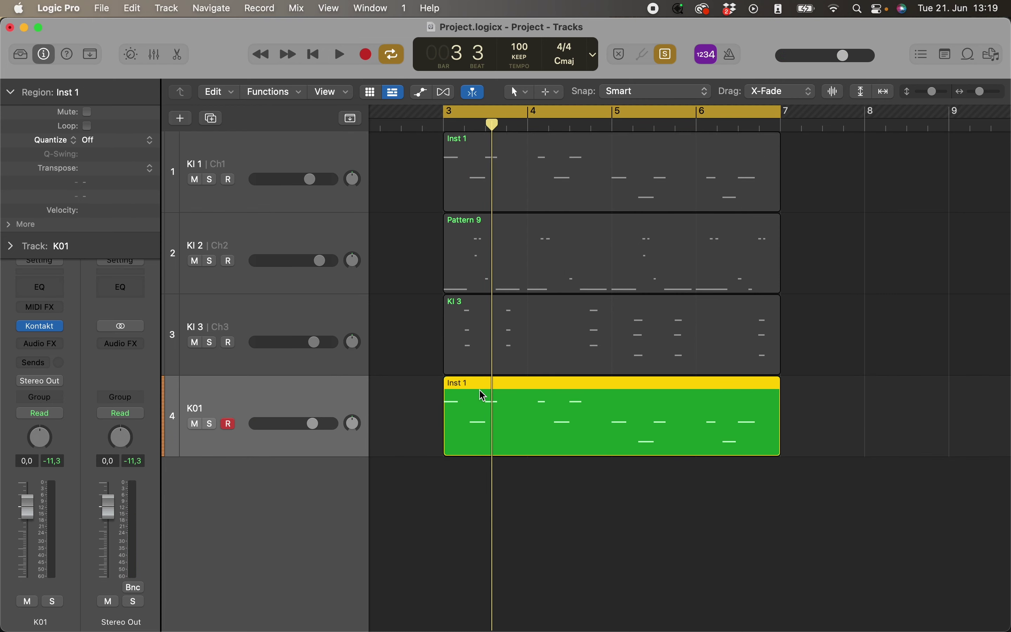
{"action": "key", "text": "shift+space"}
{"action": "key", "text": "space"}
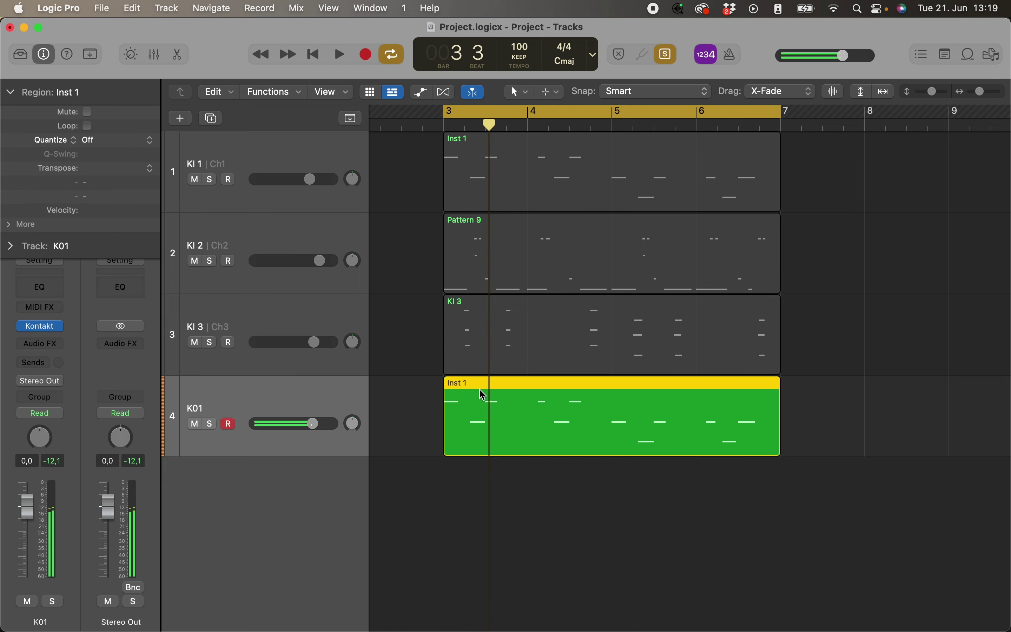
- Return the Inst 1 region from the K01 track to the KI 1 track
{"action": "key", "text": "Delete"}
{"action": "left_click", "coordinate": [519, 209]}
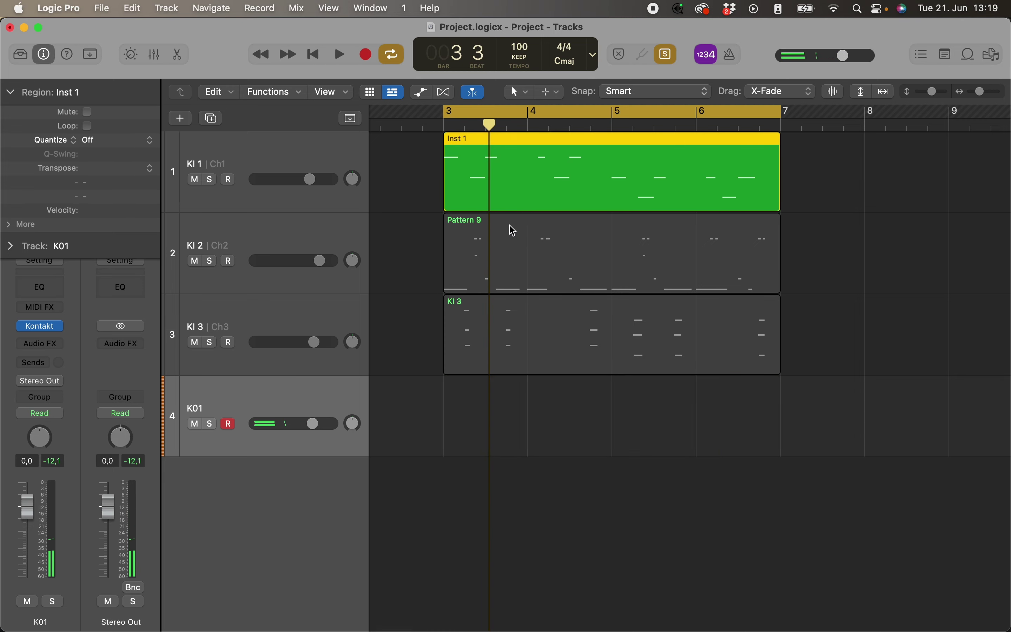
- Display the event list of the Pattern 9 region on KI 2 and select one of its notes to check its channel
{"action": "left_click", "coordinate": [512, 230]}
{"action": "key", "text": "e"}
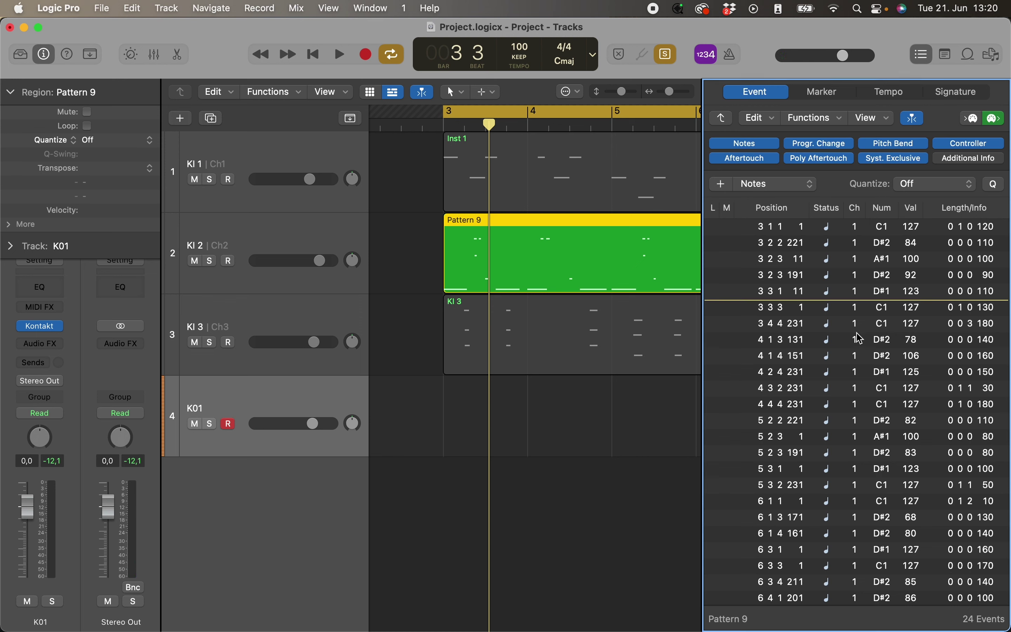
{"action": "left_click", "coordinate": [862, 327]}
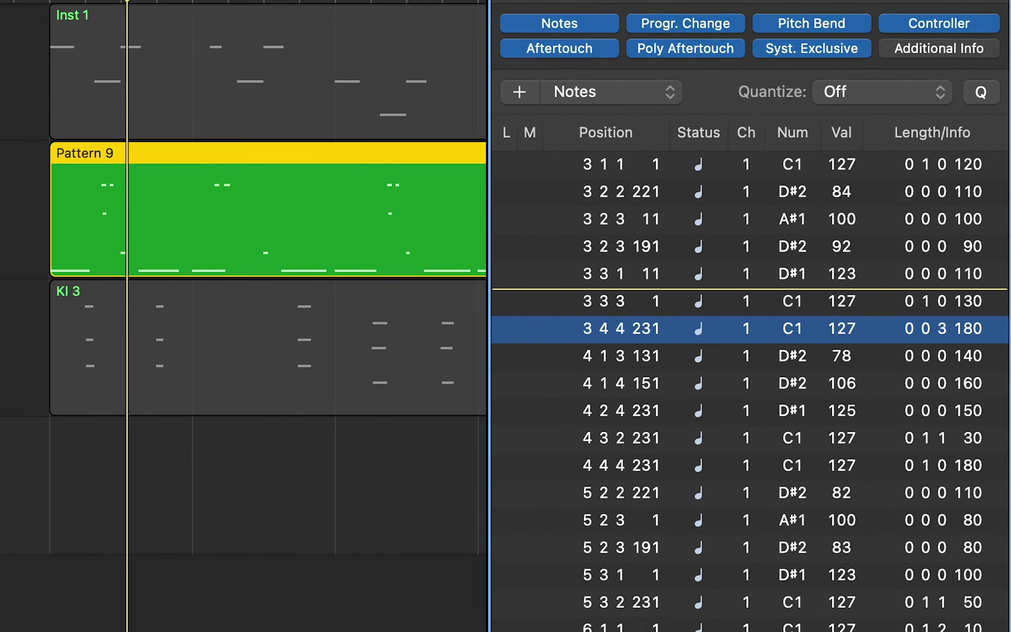
- Inspect the KI multi-instrument's settings in the Environment for track KI 2, close it, and recheck a Pattern 9 note's channel
{"action": "left_click", "coordinate": [257, 251]}
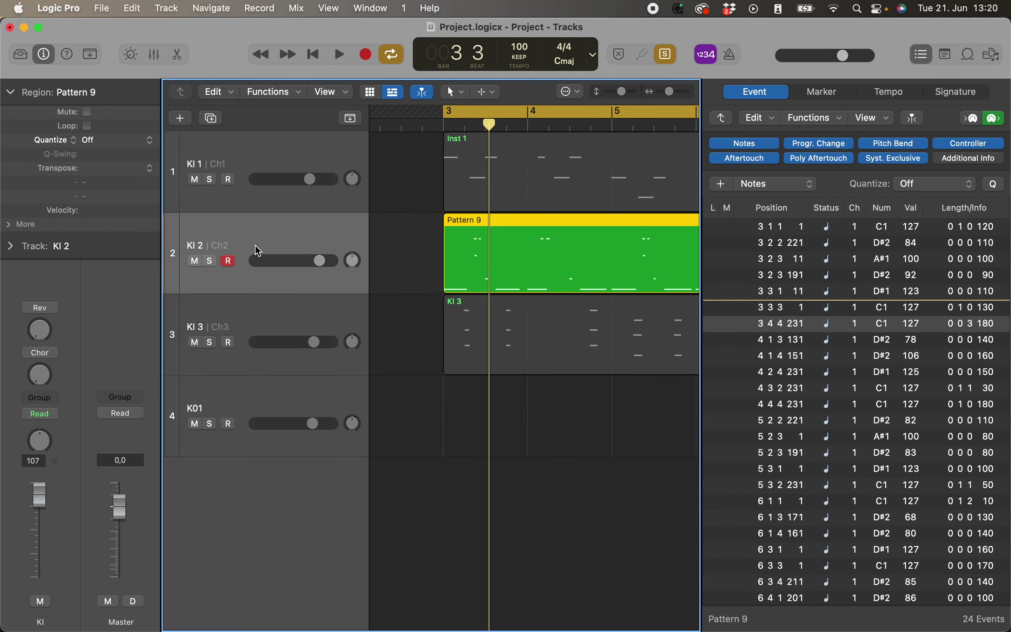
{"action": "key", "text": "super+0"}
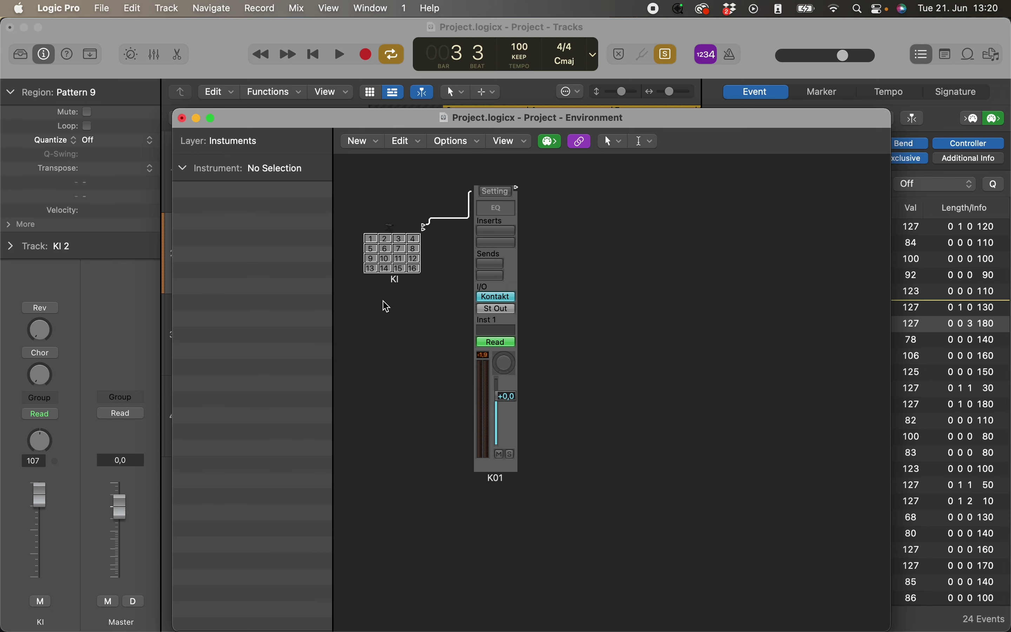
{"action": "left_click", "coordinate": [395, 279]}
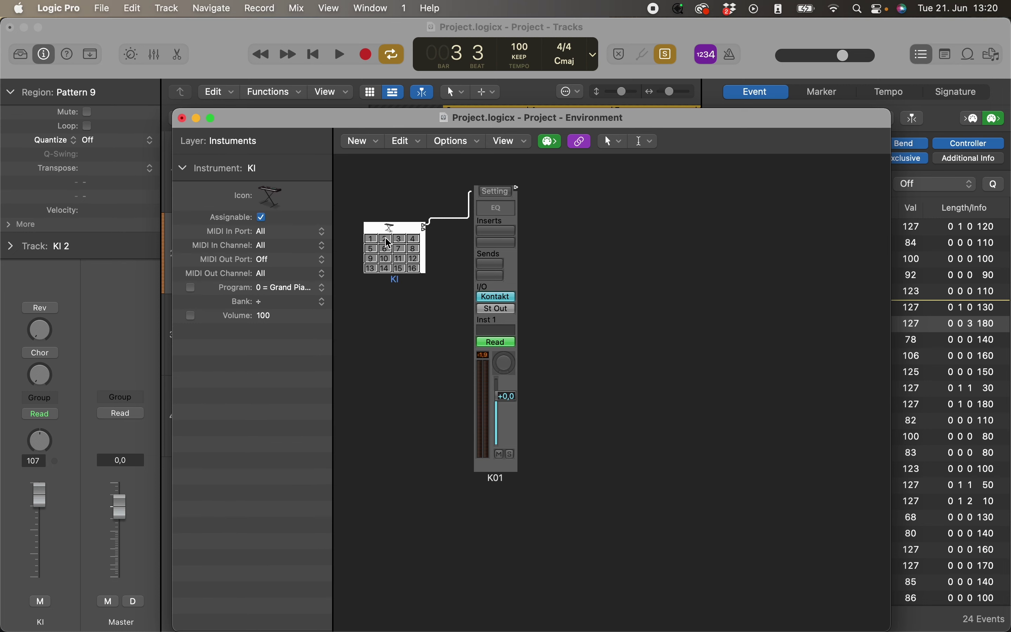
{"action": "left_click", "coordinate": [182, 119]}
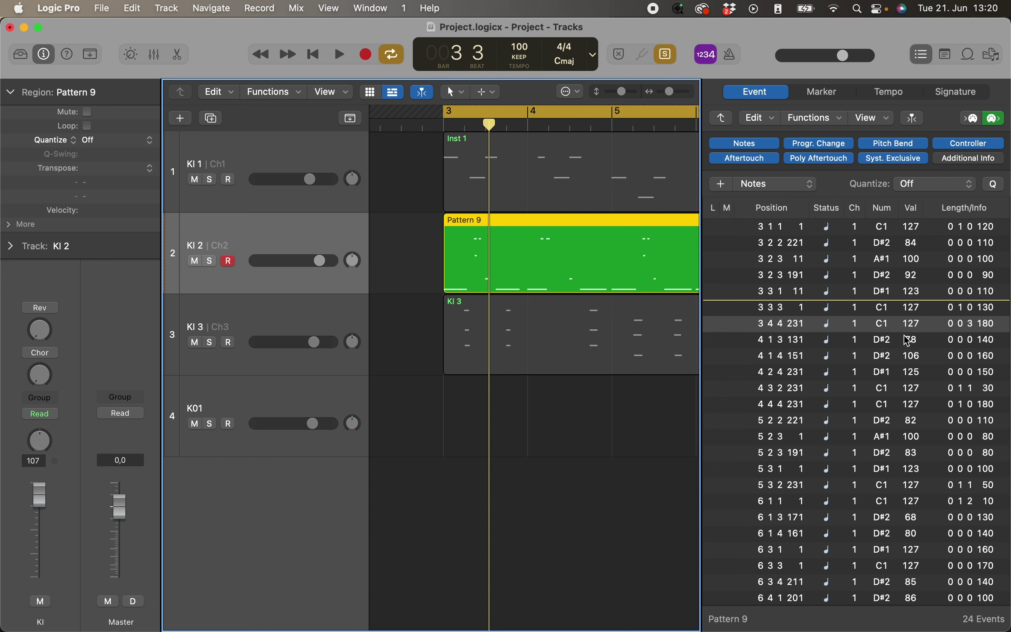
{"action": "left_click", "coordinate": [864, 293]}
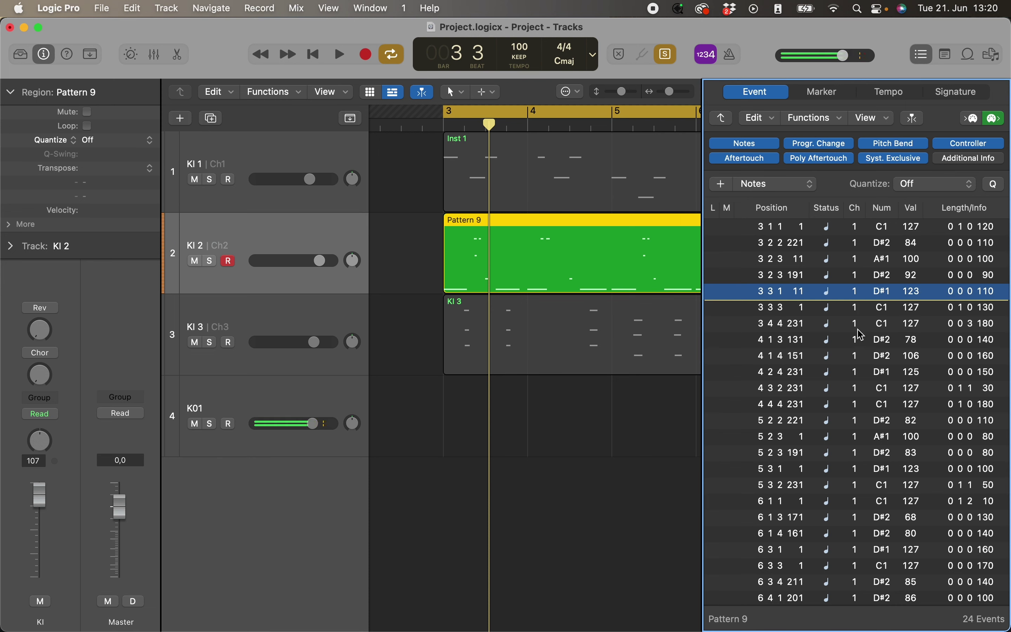
- Search the key commands for "Parame" and look up the shortcut for Apply All Region/Cell Parameters Permanently
{"action": "left_click", "coordinate": [533, 255]}
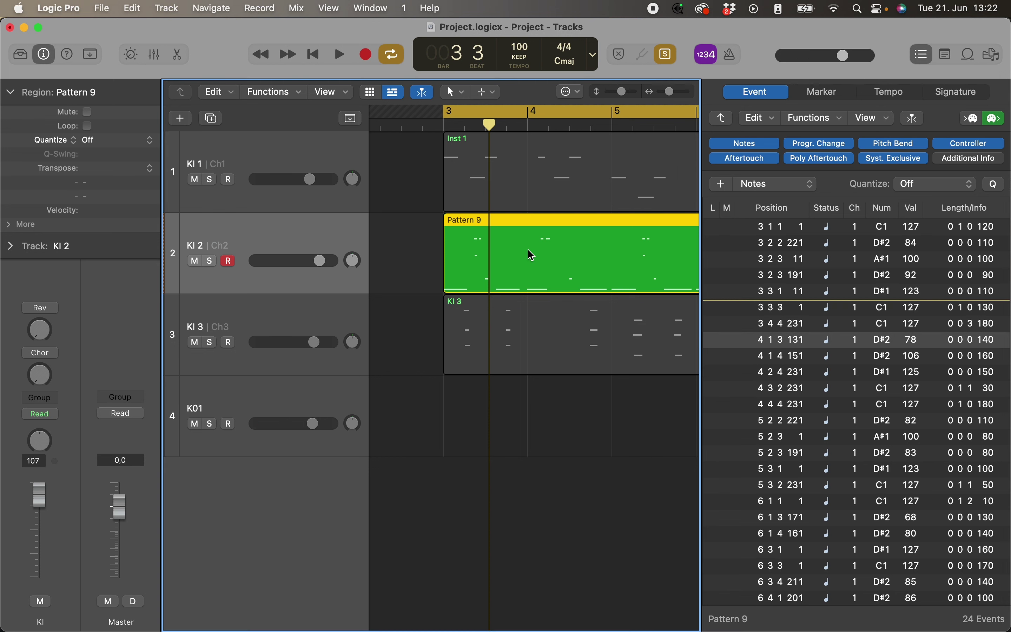
{"action": "key", "text": "alt+k"}
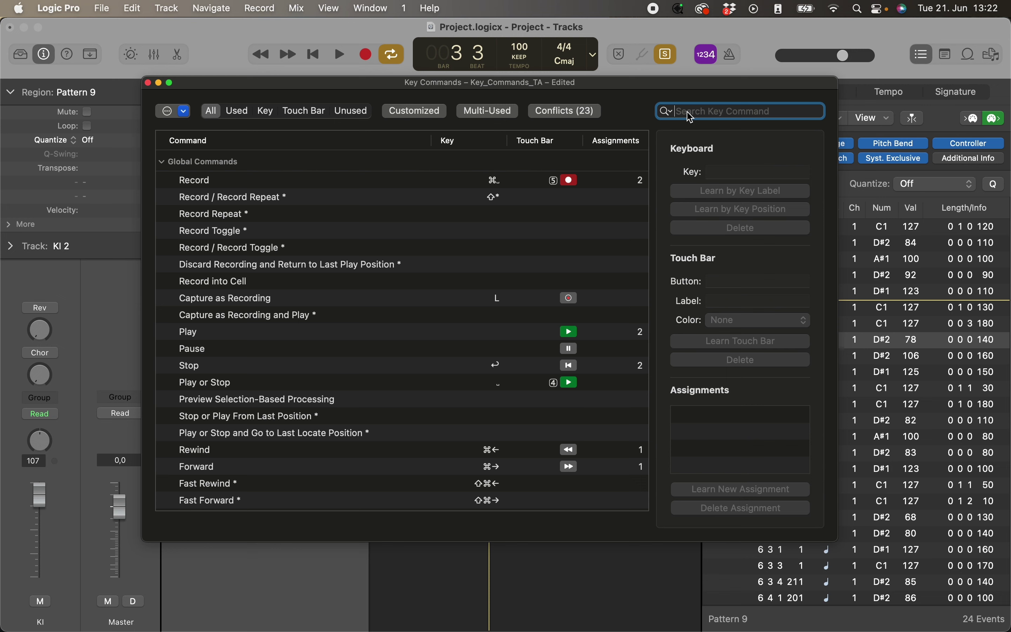
{"action": "type", "text": "Pa"}
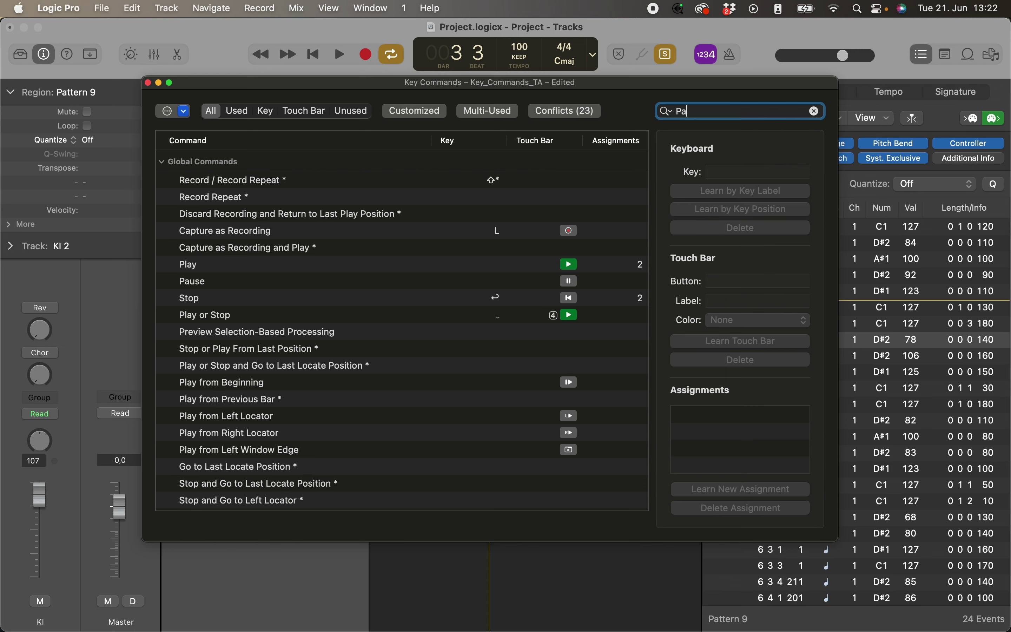
{"action": "type", "text": "rame"}
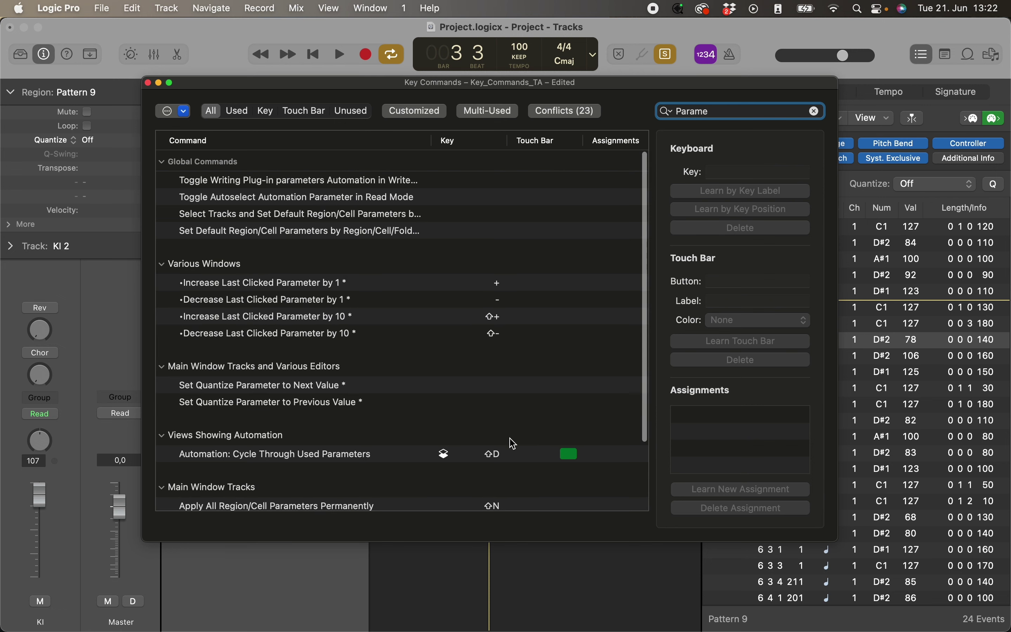
{"action": "scroll", "coordinate": [418, 460], "scroll_direction": "down", "scroll_amount": 2}
{"action": "left_click", "coordinate": [296, 478]}
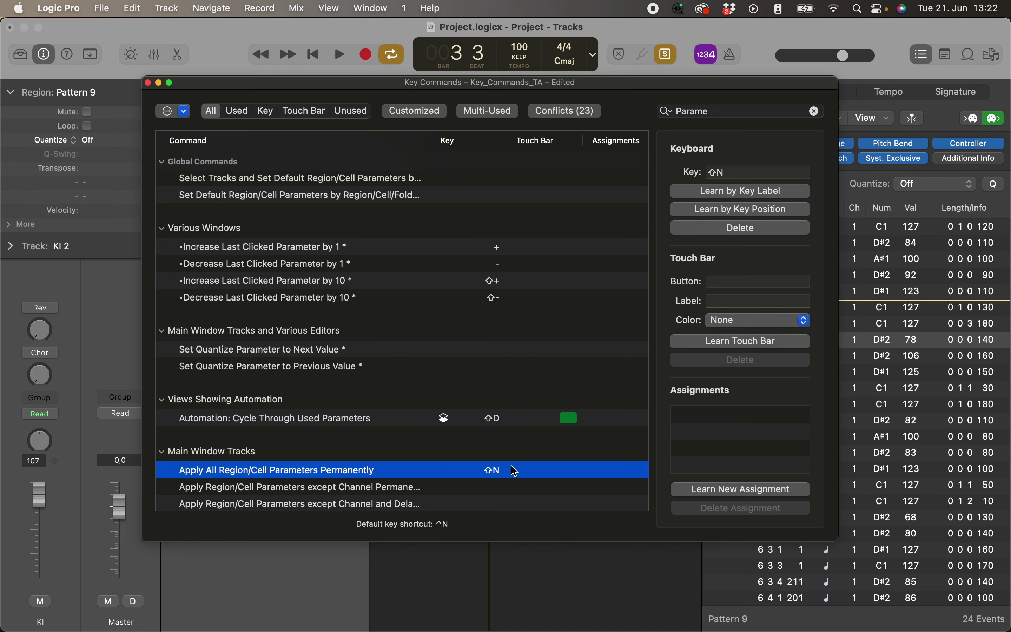
{"action": "left_click", "coordinate": [149, 83]}
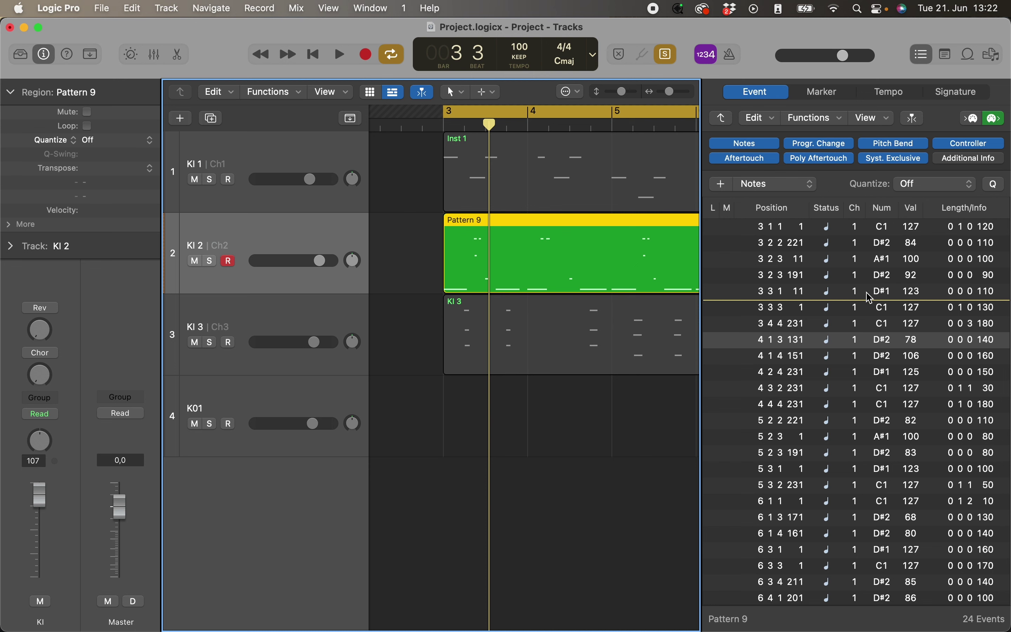
- Permanently apply all region parameters to the Pattern 9 and KI 3 regions, writing MIDI channels 2 and 3 into their notes
{"action": "left_click", "coordinate": [785, 295]}
{"action": "left_click", "coordinate": [784, 312]}
{"action": "left_click", "coordinate": [783, 328]}
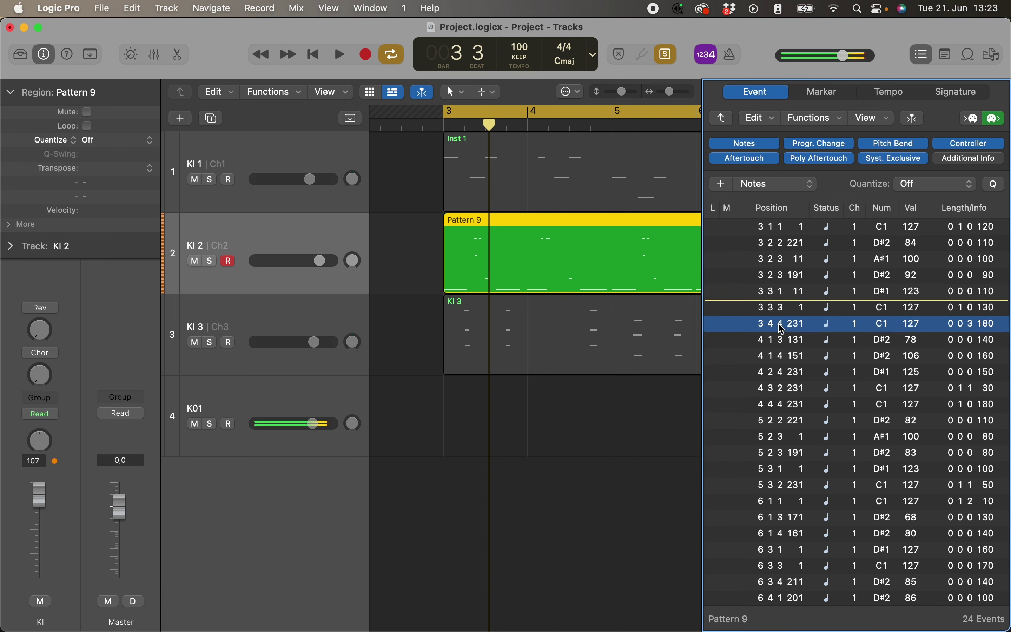
{"action": "left_click", "coordinate": [784, 345]}
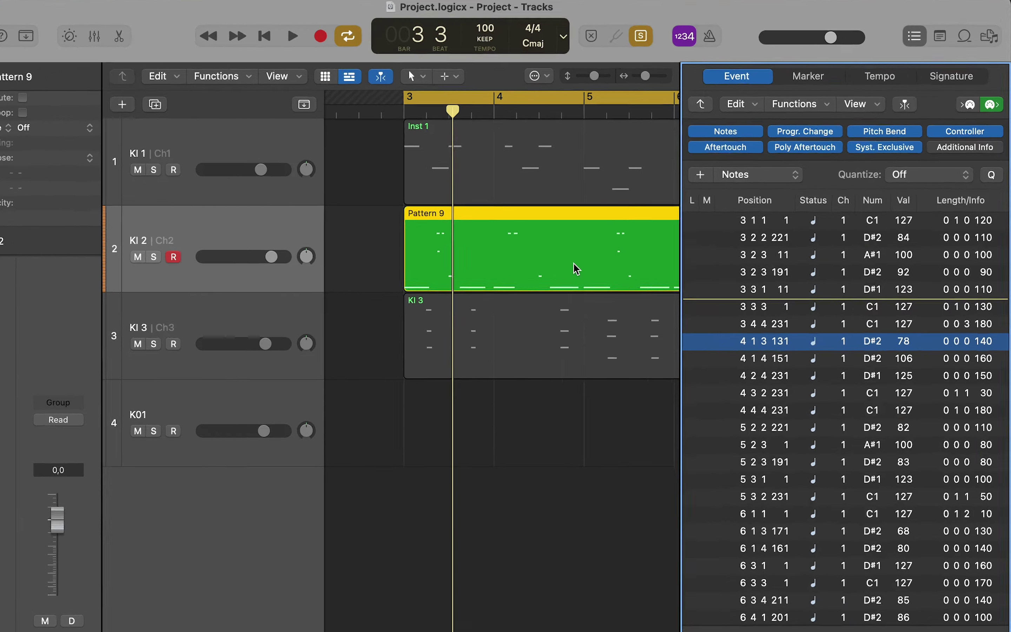
{"action": "left_click", "coordinate": [607, 273]}
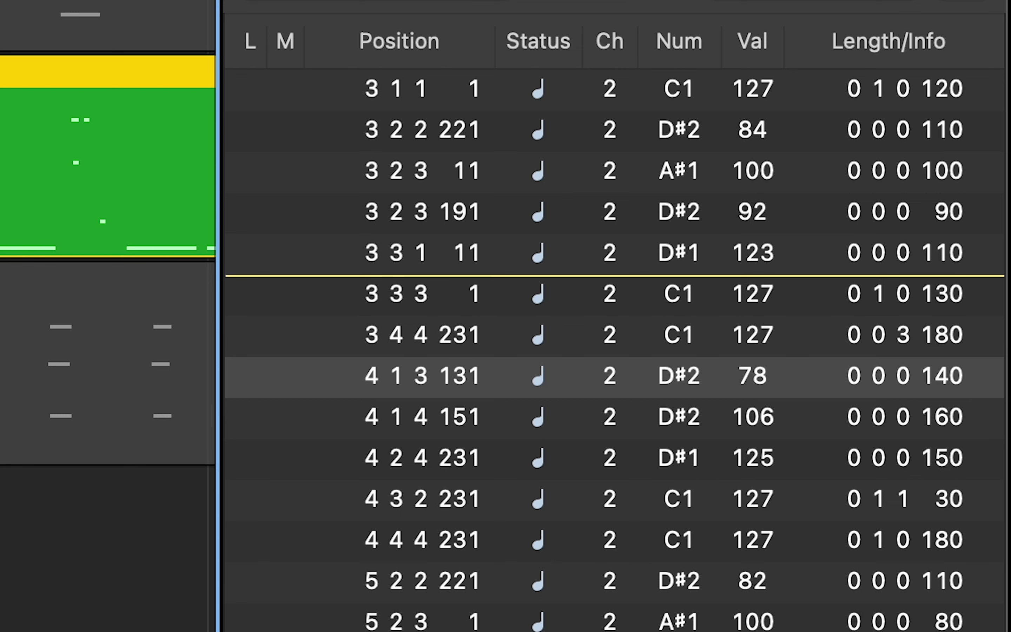
{"action": "left_click", "coordinate": [107, 376]}
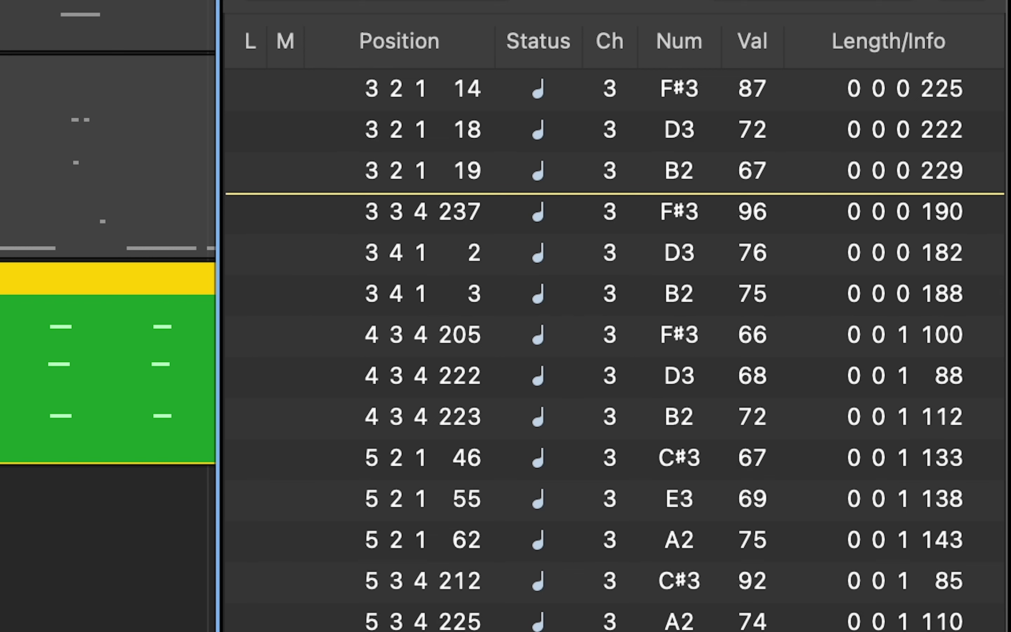
- Audition Pattern 9 on the KI 2 track, move it to the K01 track, and audition it again from bar 3
{"action": "left_click", "coordinate": [105, 167]}
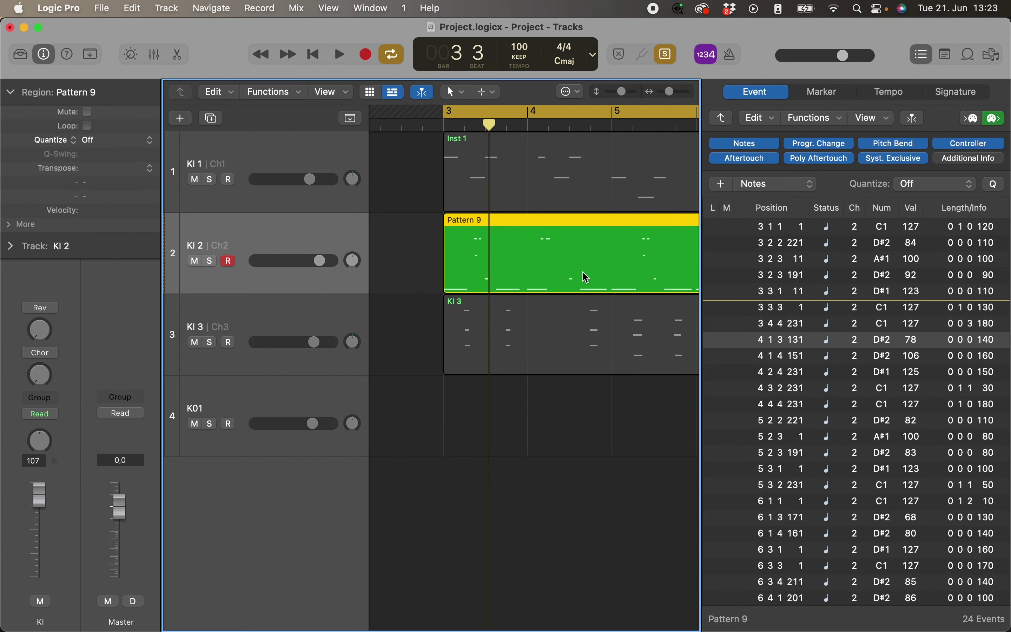
{"action": "key", "text": "space"}
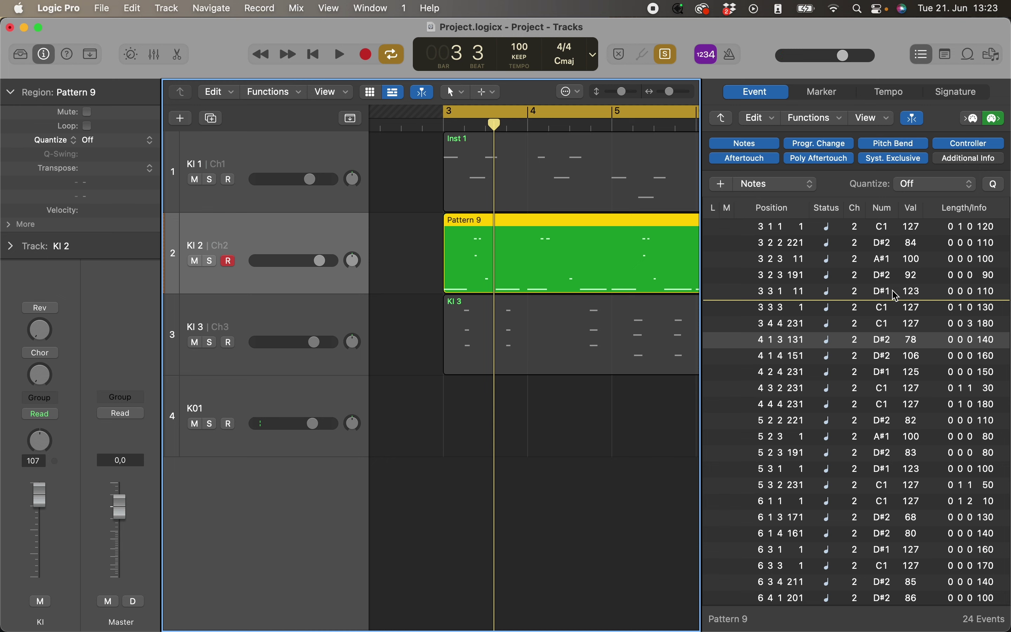
{"action": "left_click", "coordinate": [526, 251]}
{"action": "left_click_drag", "start_coordinate": [526, 282], "coordinate": [520, 402]}
{"action": "key", "text": "space"}
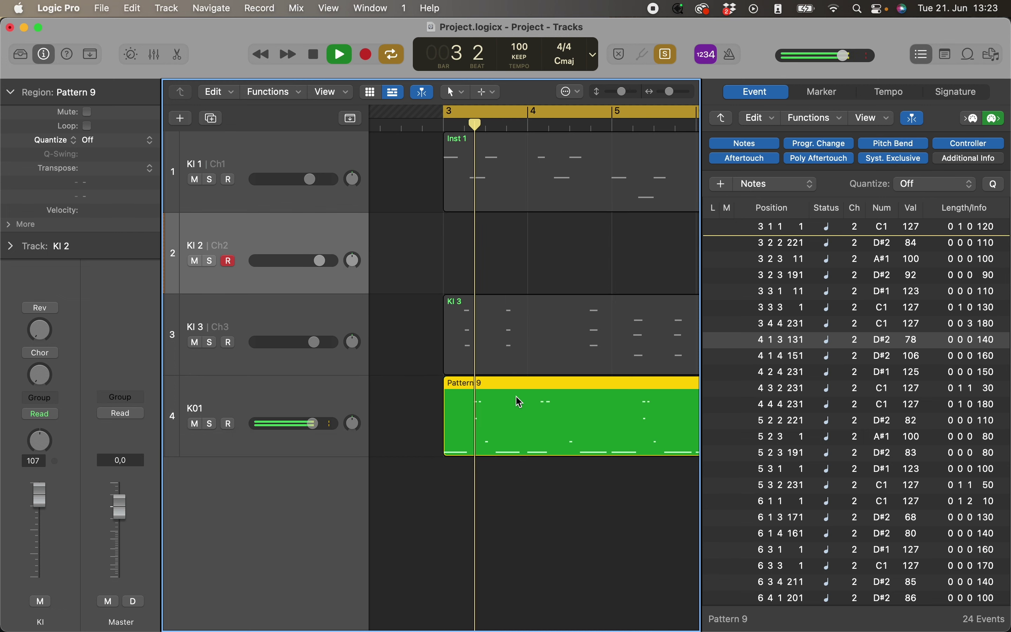
{"action": "key", "text": "space"}
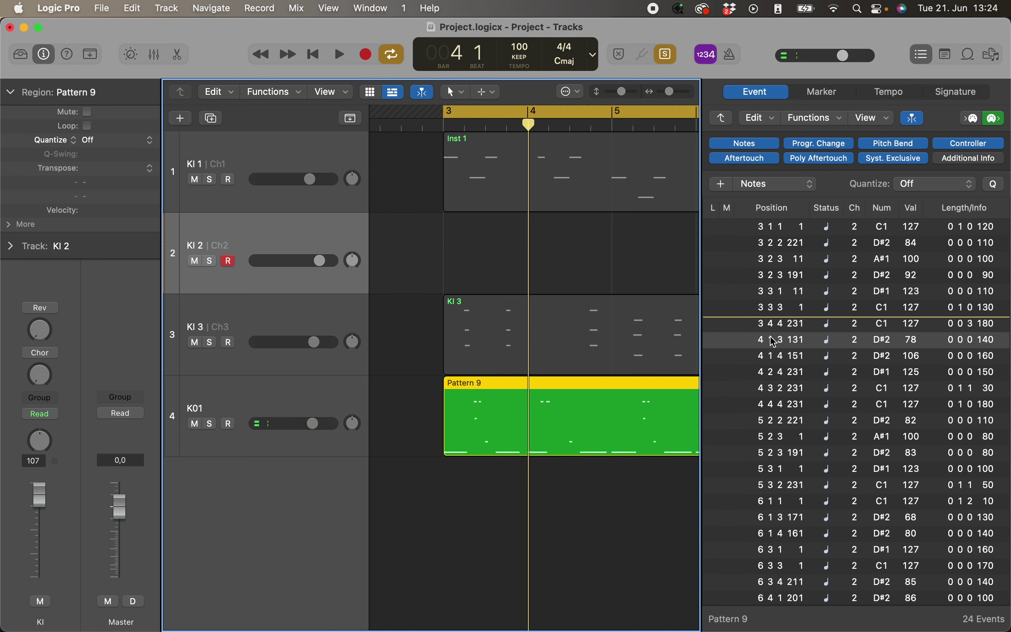
- Set all notes of Pattern 9 to MIDI channel 1 in the event list and audition the region from bar 3
{"action": "left_click", "coordinate": [810, 340]}
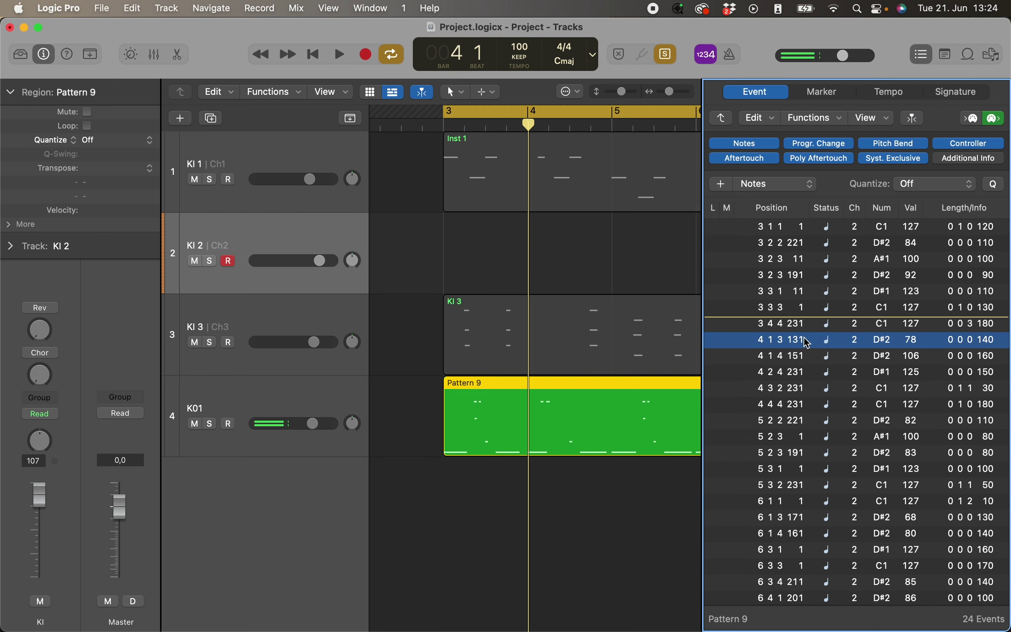
{"action": "key", "text": "super+a"}
{"action": "left_click_drag", "start_coordinate": [854, 341], "coordinate": [855, 350]}
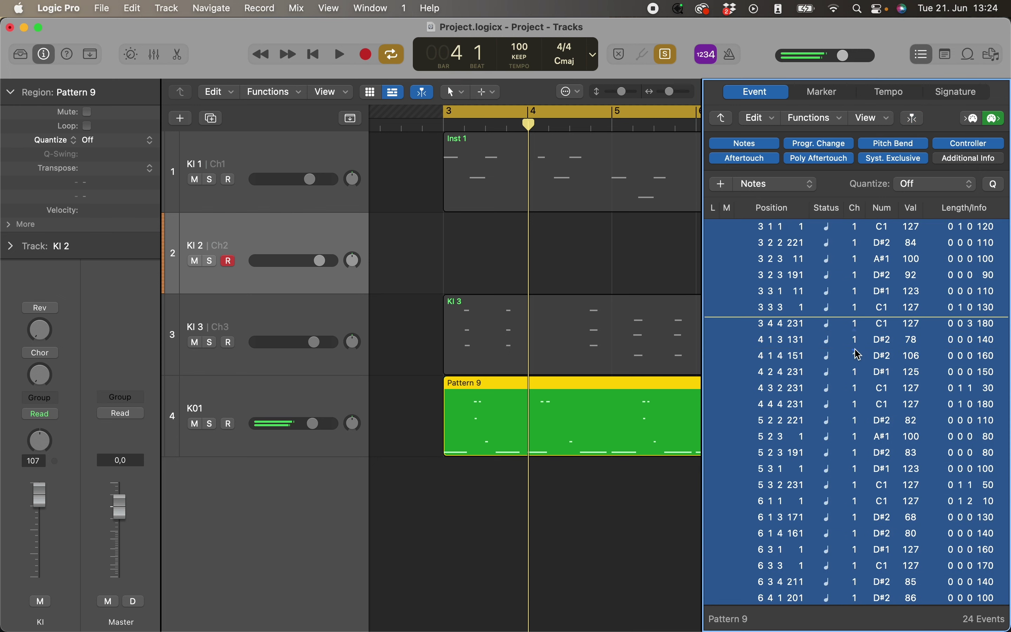
{"action": "key", "text": "space"}
{"action": "key", "text": "space"}
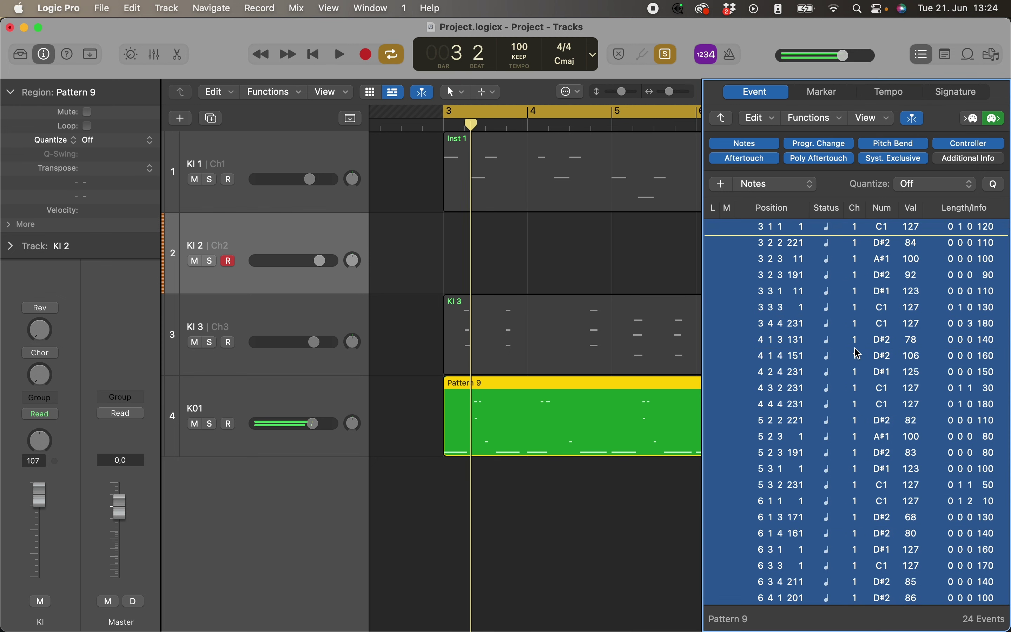
{"action": "key", "text": "space"}
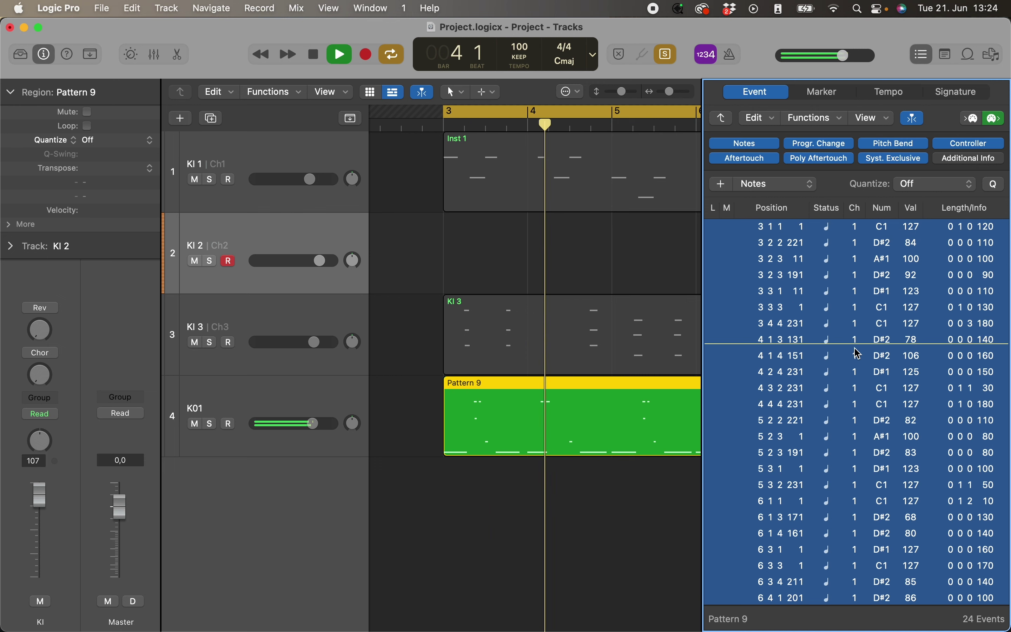
{"action": "key", "text": "space"}
- Set all notes of Pattern 9 back to MIDI channel 2 and audition the region from bar 3
{"action": "scroll", "coordinate": [854, 346], "scroll_direction": "up", "scroll_amount": 1}
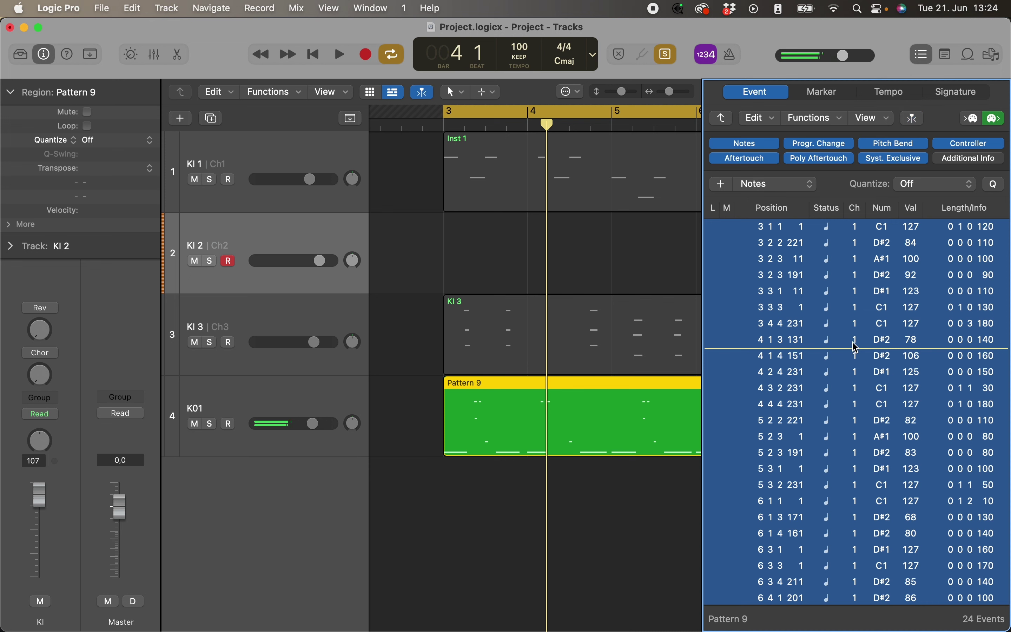
{"action": "scroll", "coordinate": [857, 343], "scroll_direction": "up", "scroll_amount": 1}
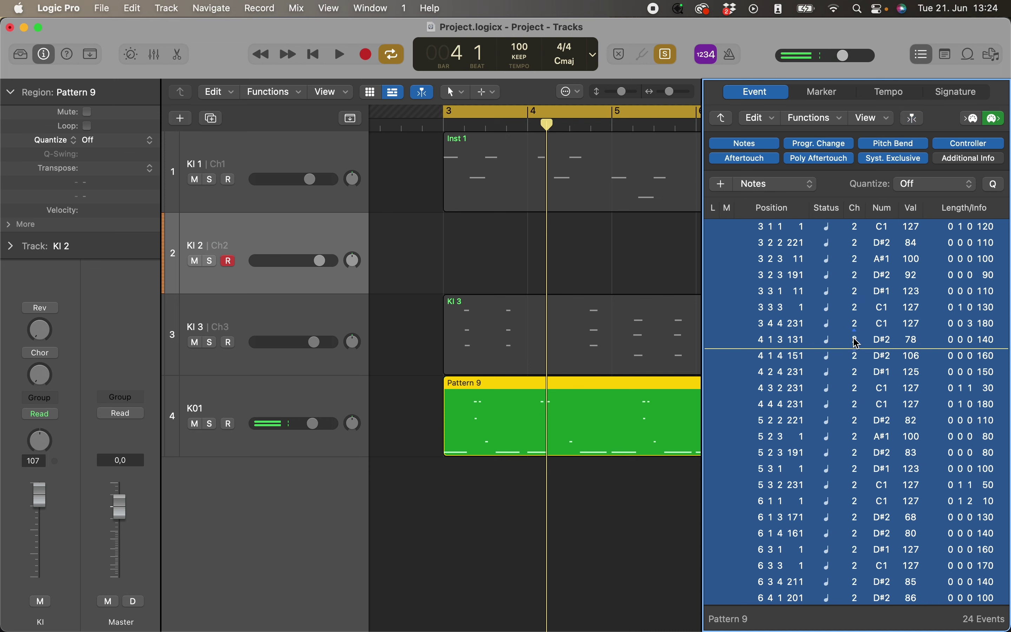
{"action": "key", "text": "space"}
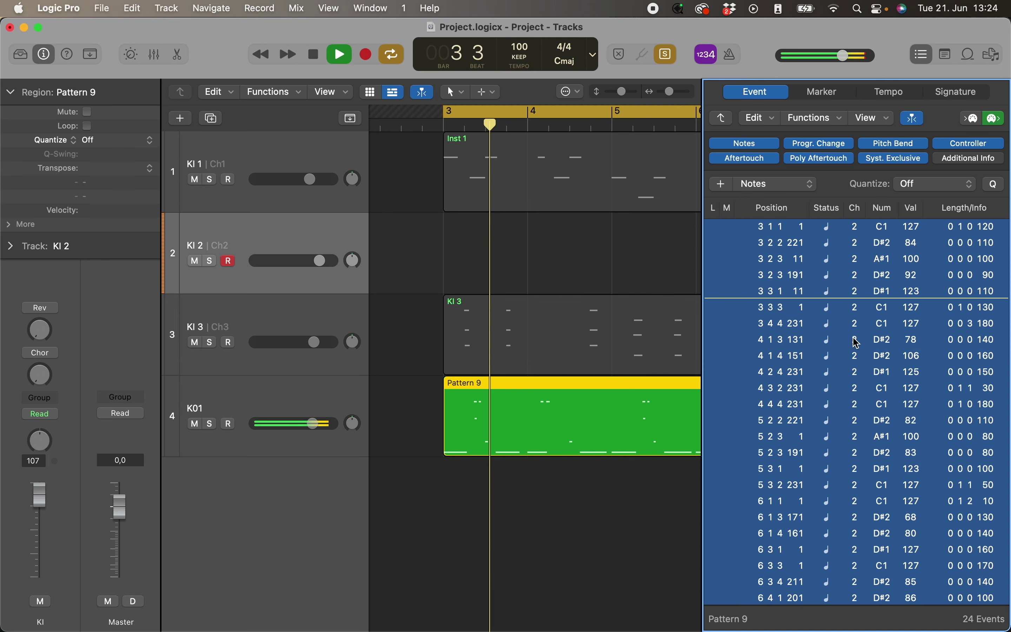
{"action": "key", "text": "space"}
- Move the Pattern 9 region from the K01 track back to the KI 2 track at bar 3
{"action": "left_click_drag", "start_coordinate": [615, 408], "coordinate": [599, 305]}
{"action": "key", "text": "super+z"}
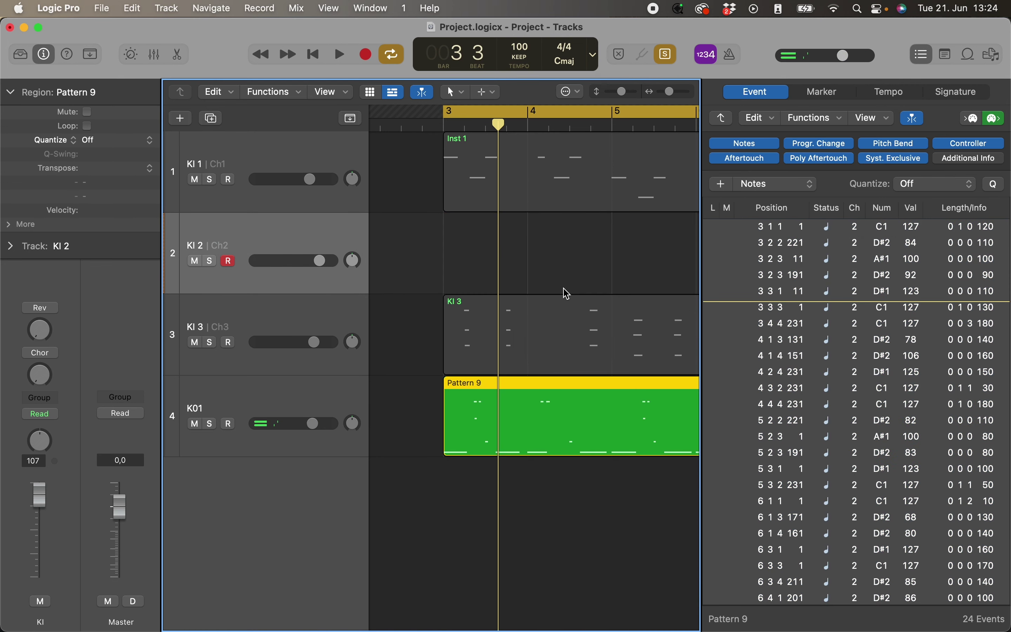
{"action": "left_click_drag", "start_coordinate": [499, 395], "coordinate": [522, 274]}
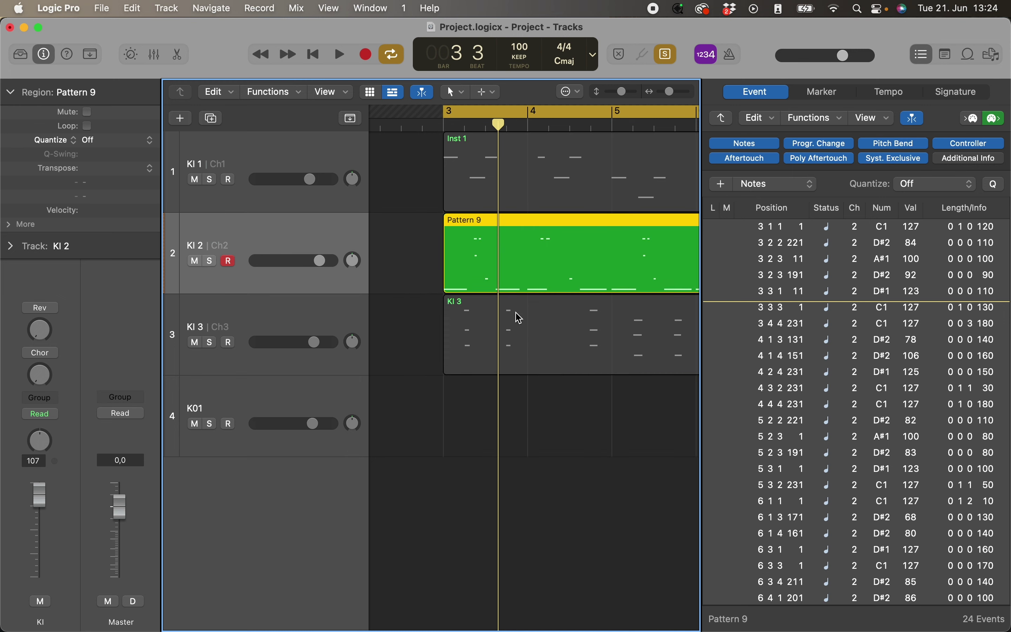
- Audition the KI 3 region on its own track
{"action": "left_click", "coordinate": [513, 331]}
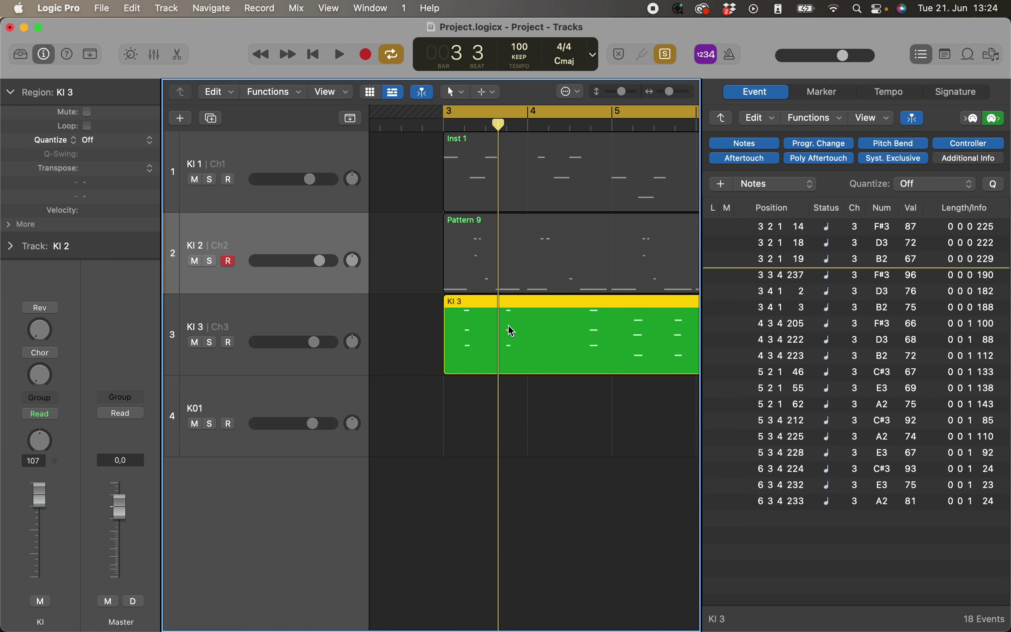
{"action": "key", "text": "space"}
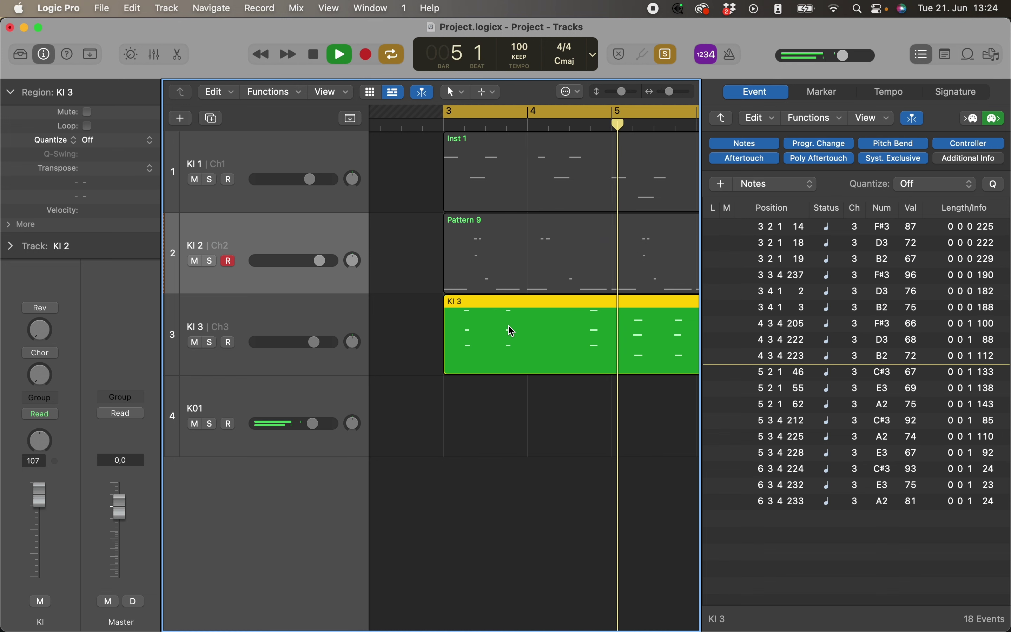
{"action": "key", "text": "space"}
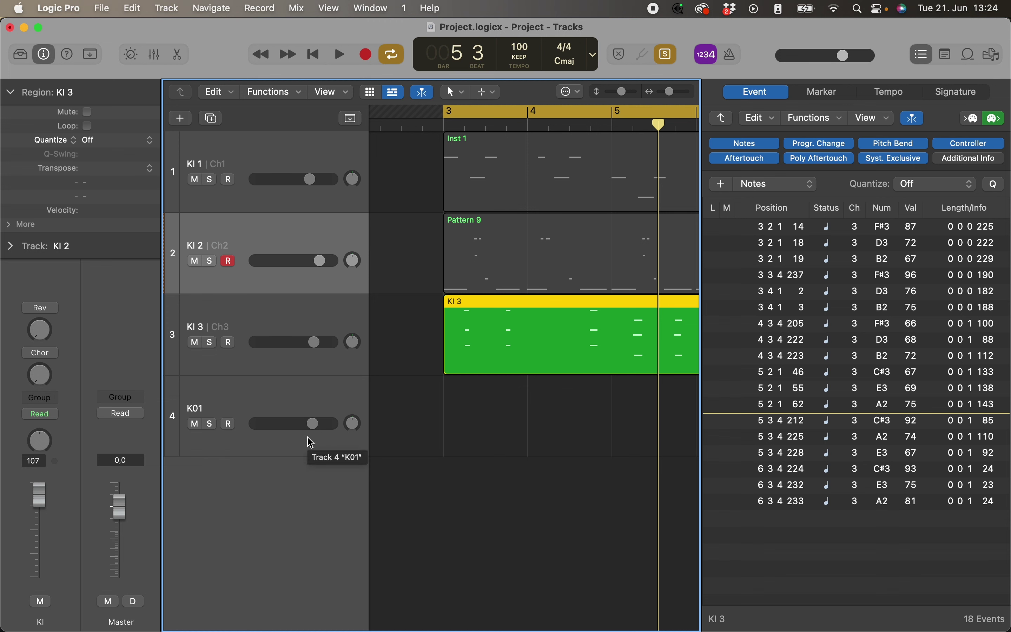
- Move the KI 3 region to the K01 track, audition it from bar 3, and return it to the KI 3 track
{"action": "left_click_drag", "start_coordinate": [480, 353], "coordinate": [479, 395]}
{"action": "key", "text": "space"}
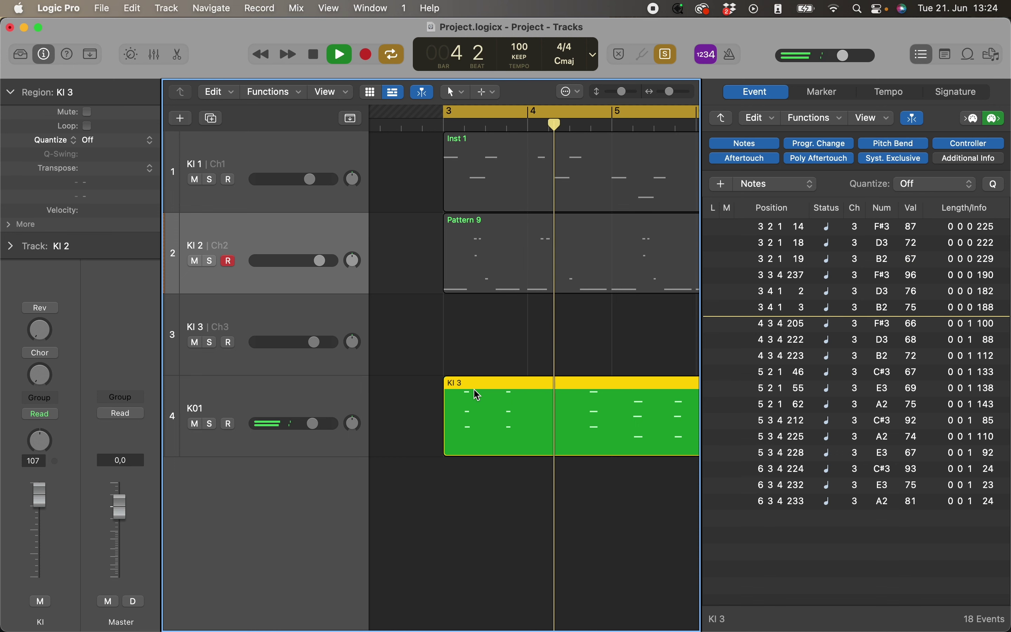
{"action": "key", "text": "space"}
{"action": "left_click_drag", "start_coordinate": [532, 395], "coordinate": [497, 355]}
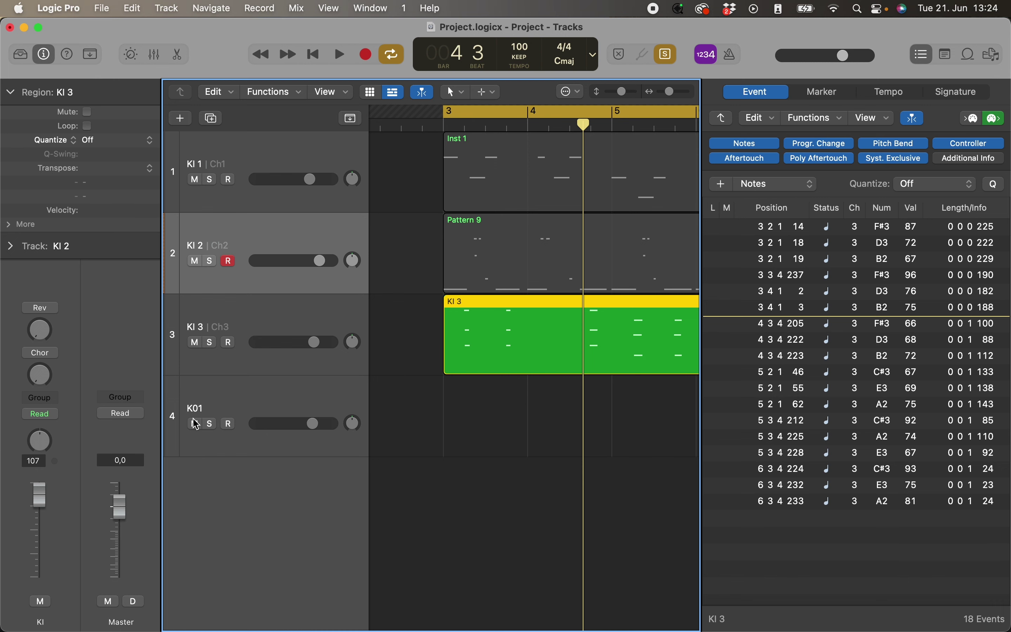
- Compare the K01 instrument channel strip with those of the KI 1, KI 2 and KI 3 tracks by selecting them in turn
{"action": "left_click", "coordinate": [228, 400]}
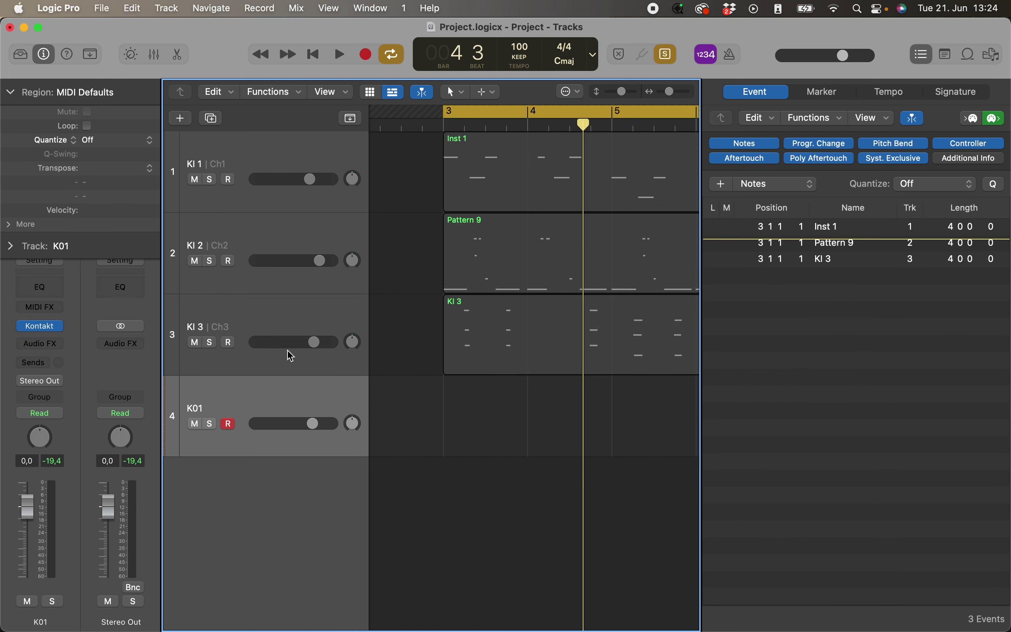
{"action": "left_click", "coordinate": [257, 326]}
{"action": "left_click", "coordinate": [259, 392]}
{"action": "left_click", "coordinate": [308, 372]}
{"action": "left_click", "coordinate": [332, 411]}
{"action": "left_click", "coordinate": [316, 331]}
{"action": "left_click", "coordinate": [312, 217]}
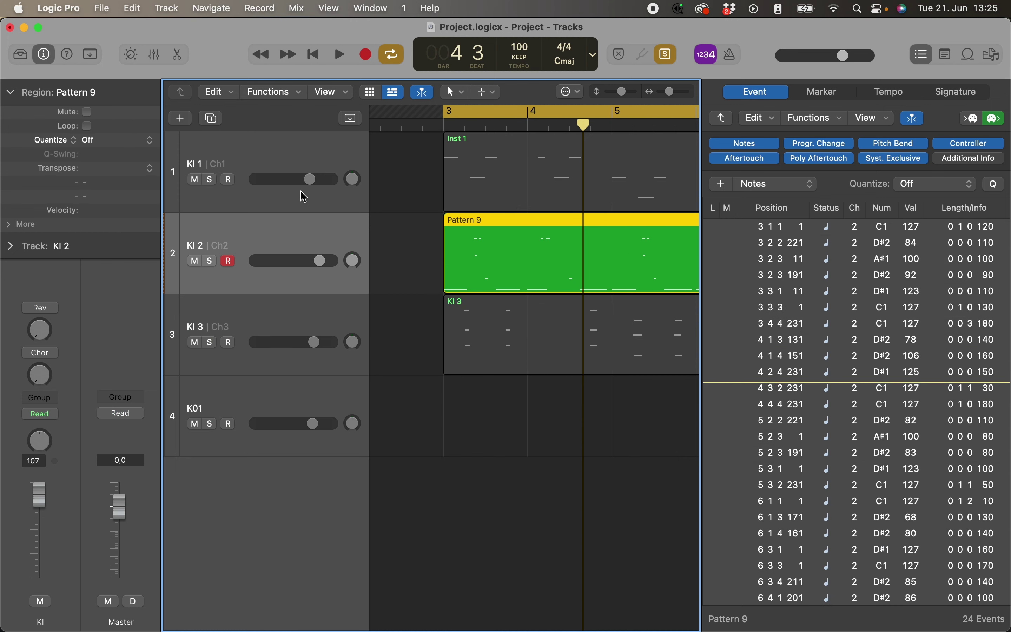
{"action": "left_click", "coordinate": [304, 197]}
{"action": "left_click", "coordinate": [295, 250]}
{"action": "left_click", "coordinate": [279, 320]}
{"action": "left_click", "coordinate": [287, 254]}
- Move the Pattern 9 region from the KI 2 track to the K01 track at bar 3 and audition it
{"action": "left_click_drag", "start_coordinate": [579, 275], "coordinate": [575, 406]}
{"action": "key", "text": "space"}
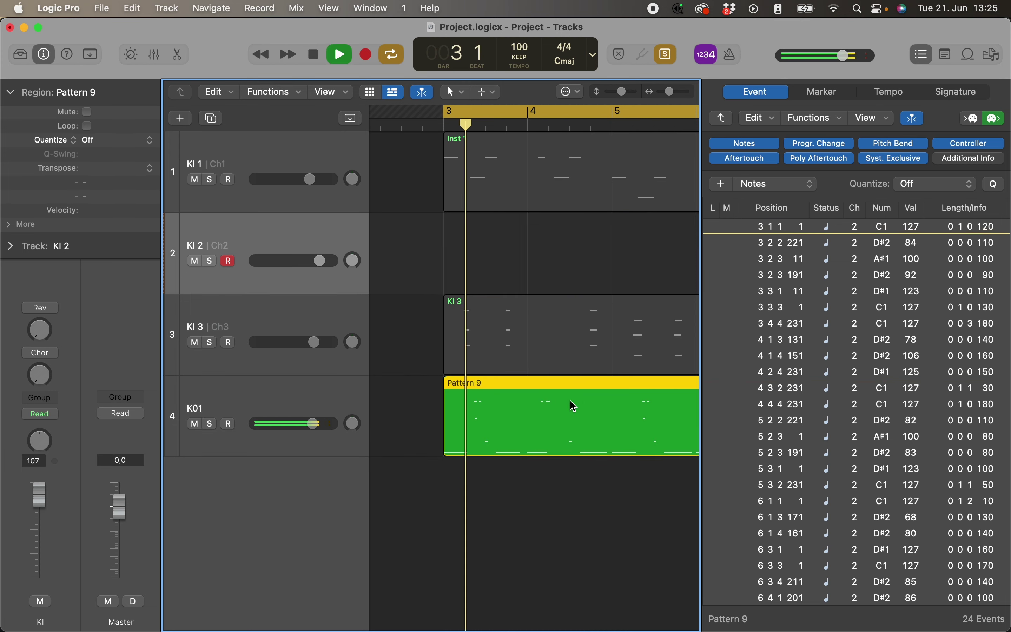
- Bounce Pattern 9 in place to a new track, muting the source, with Overload Protection Only and the audio tail included in the file
{"action": "right_click", "coordinate": [502, 413]}
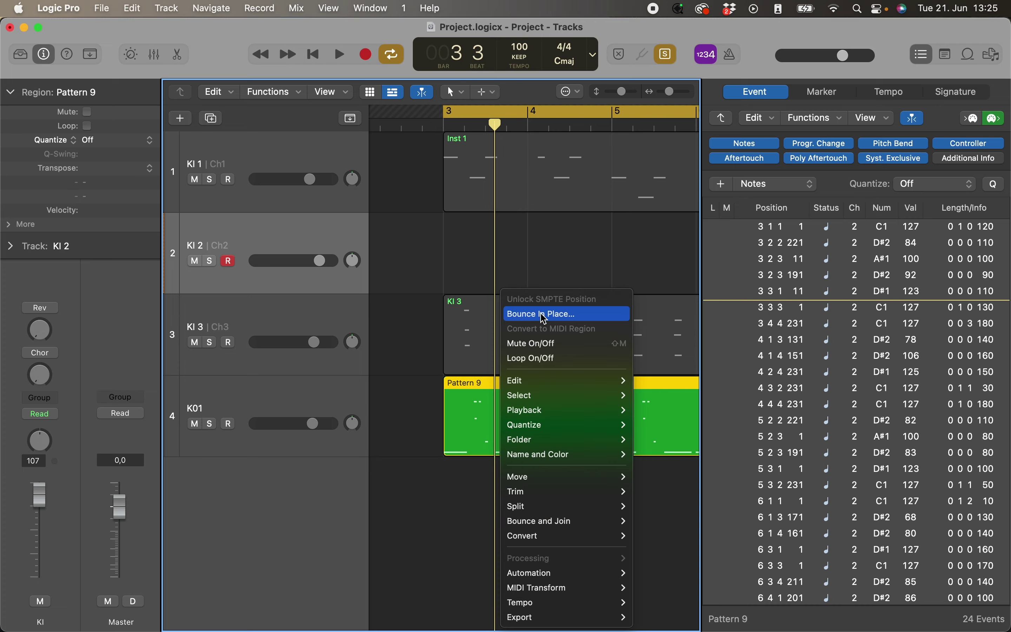
{"action": "left_click", "coordinate": [544, 316]}
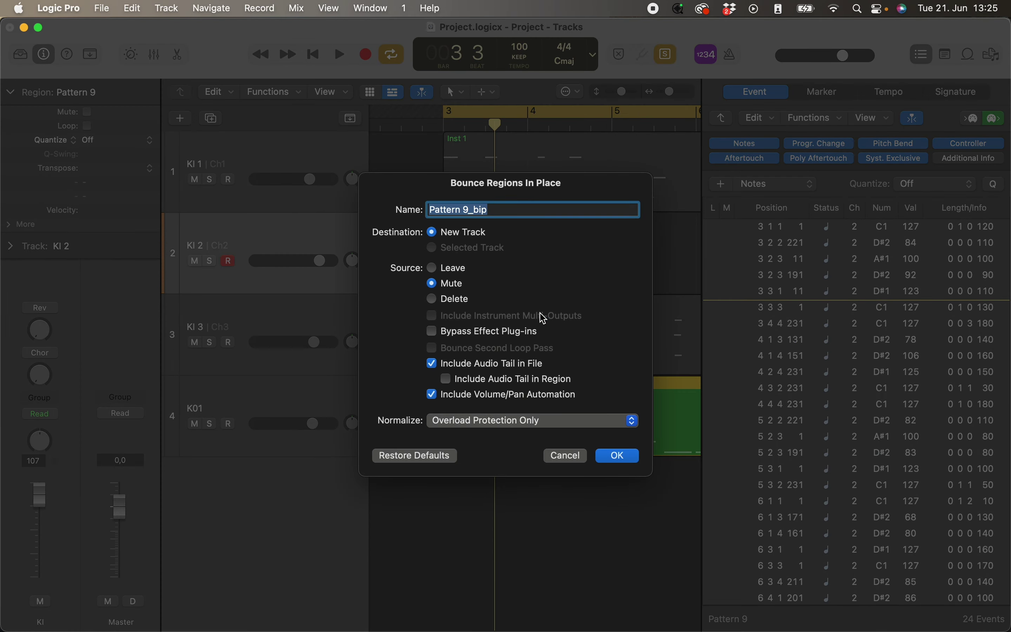
{"action": "left_click", "coordinate": [617, 465]}
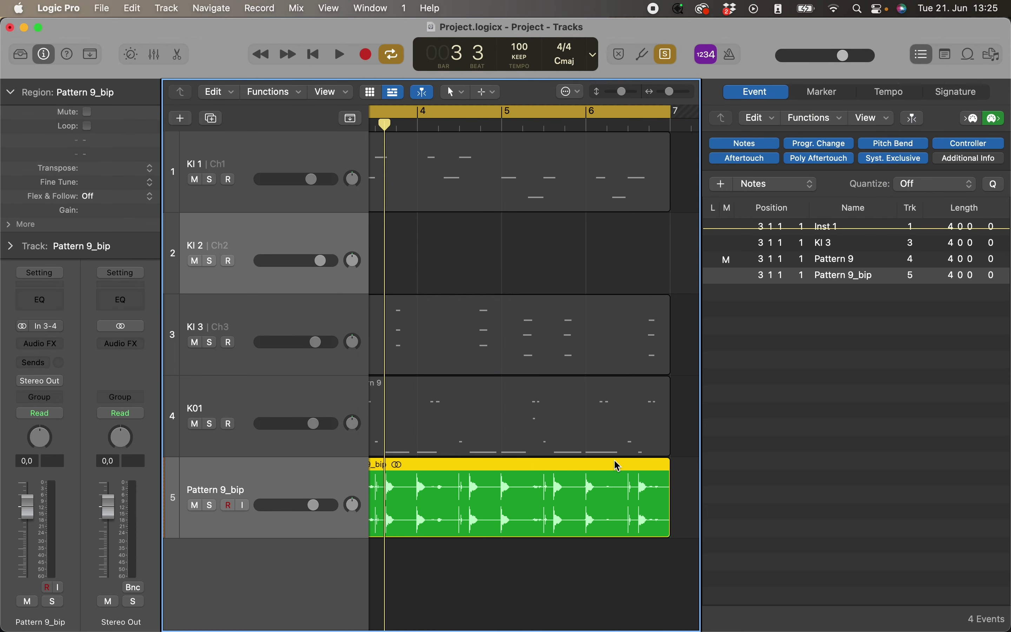
{"action": "scroll", "coordinate": [617, 462], "scroll_direction": "left", "scroll_amount": 2}
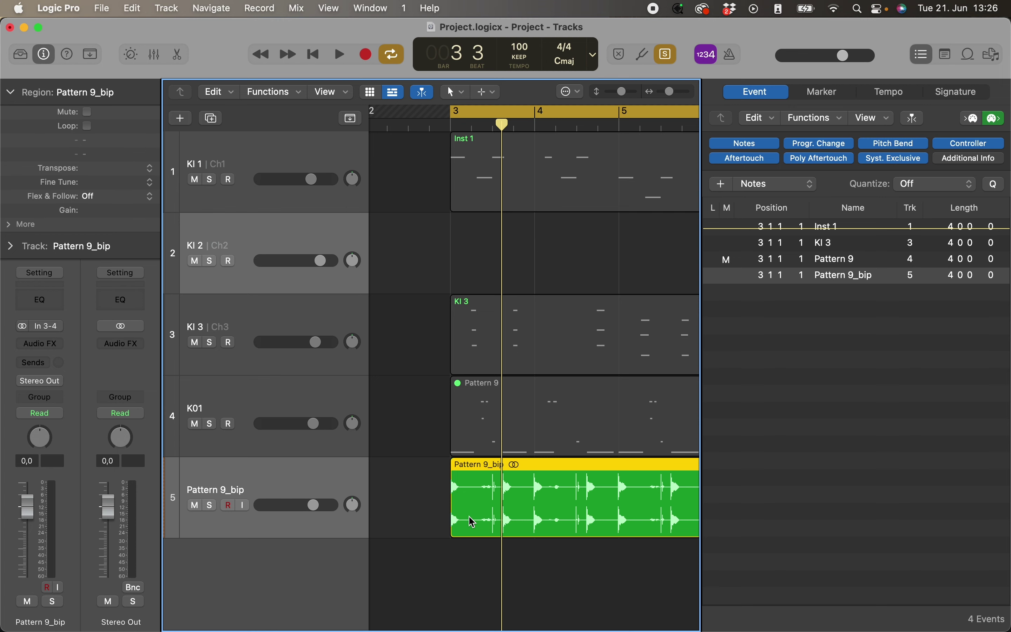
- Examine the notes of the muted Pattern 9 MIDI region in the Piano Roll and close its window
{"action": "left_click", "coordinate": [515, 412]}
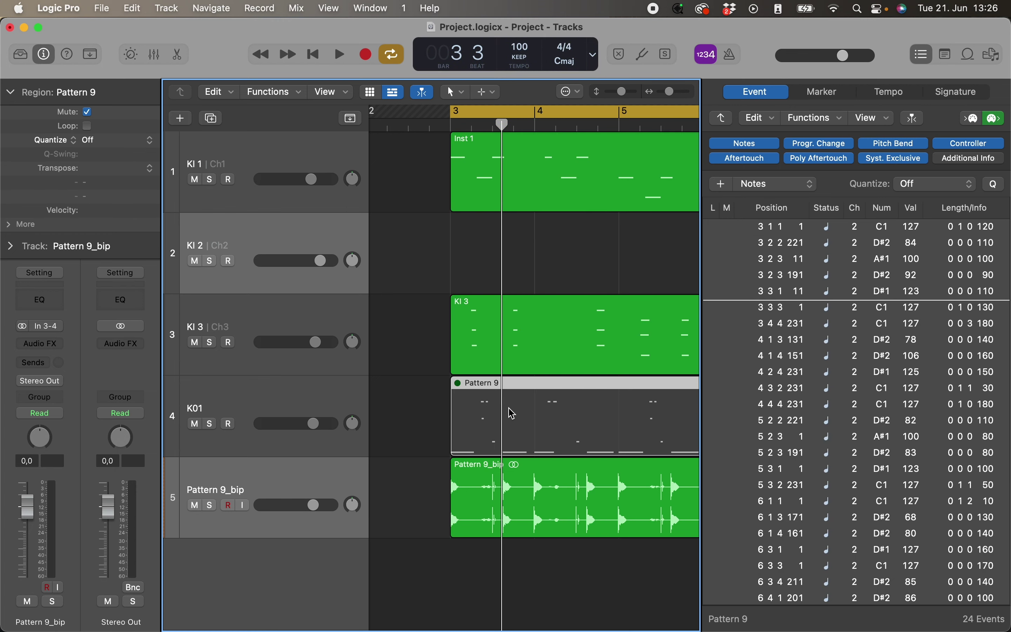
{"action": "double_click", "coordinate": [514, 412]}
{"action": "left_click_drag", "start_coordinate": [304, 363], "coordinate": [442, 218]}
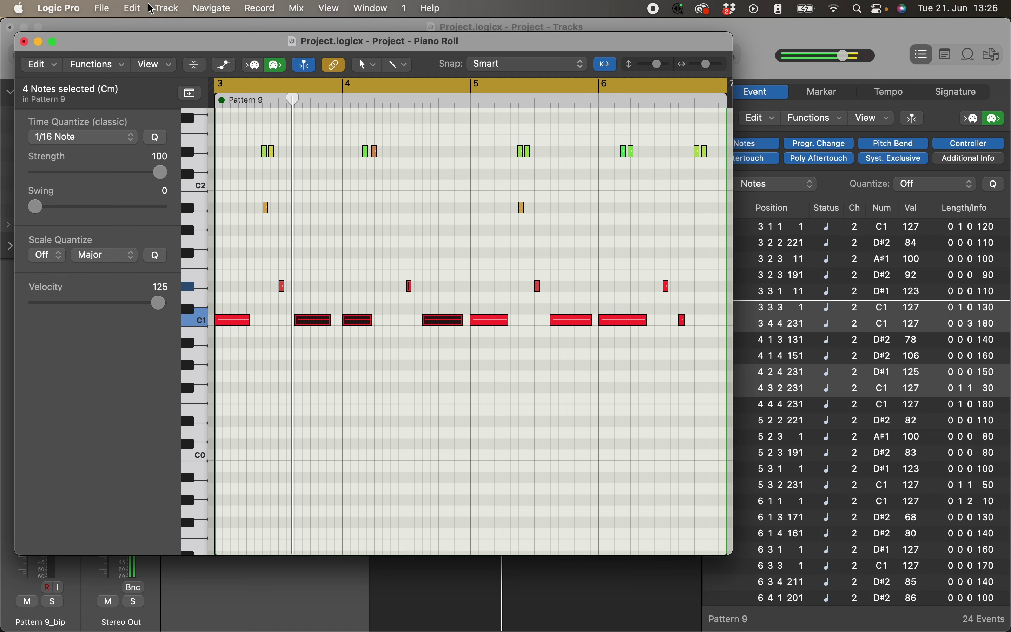
{"action": "left_click", "coordinate": [24, 41]}
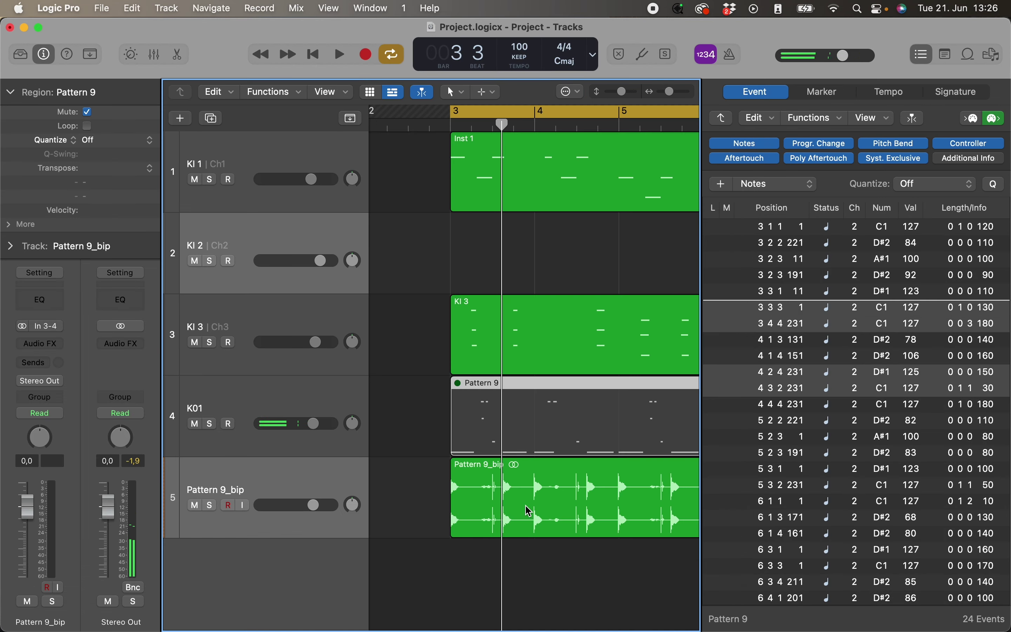
- Solo the bounced Pattern 9_bip audio region and audition it from bar 3
{"action": "left_click", "coordinate": [522, 502]}
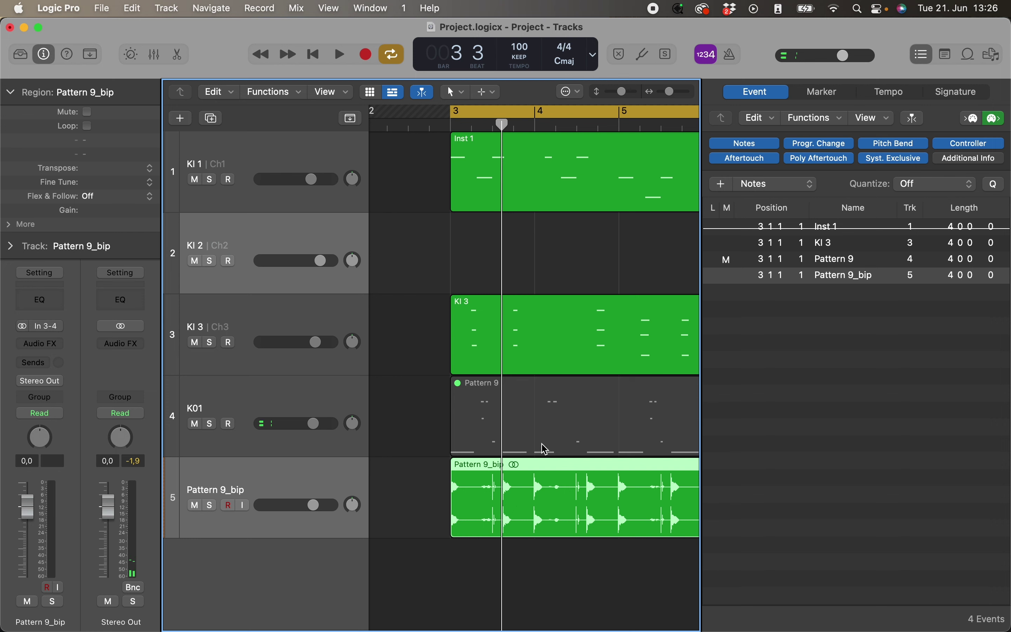
{"action": "scroll", "coordinate": [534, 465], "scroll_direction": "right", "scroll_amount": 2}
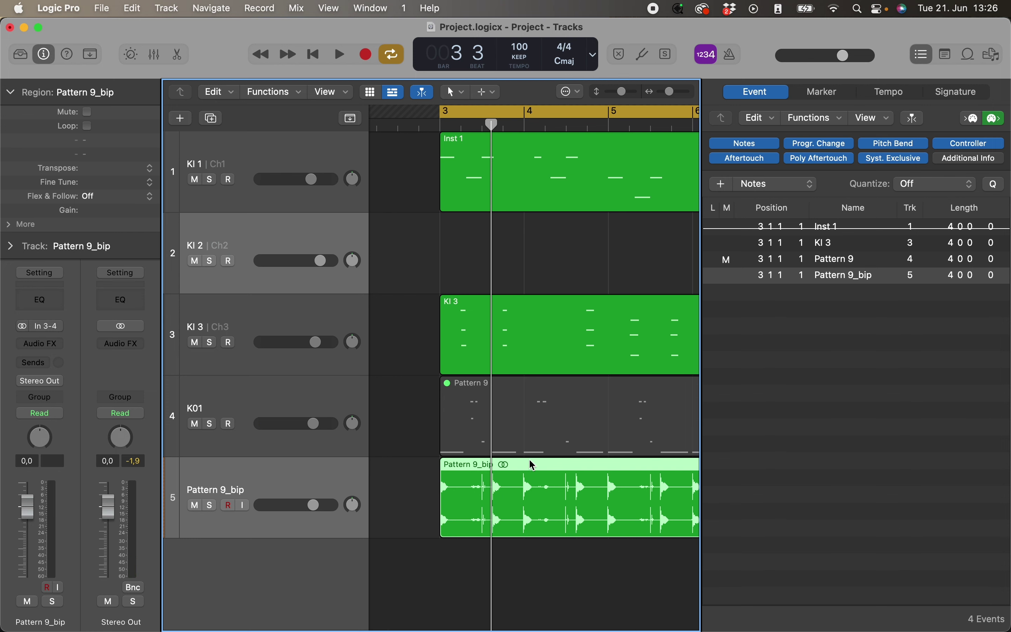
{"action": "key", "text": "ctrl+s"}
{"action": "key", "text": "space"}
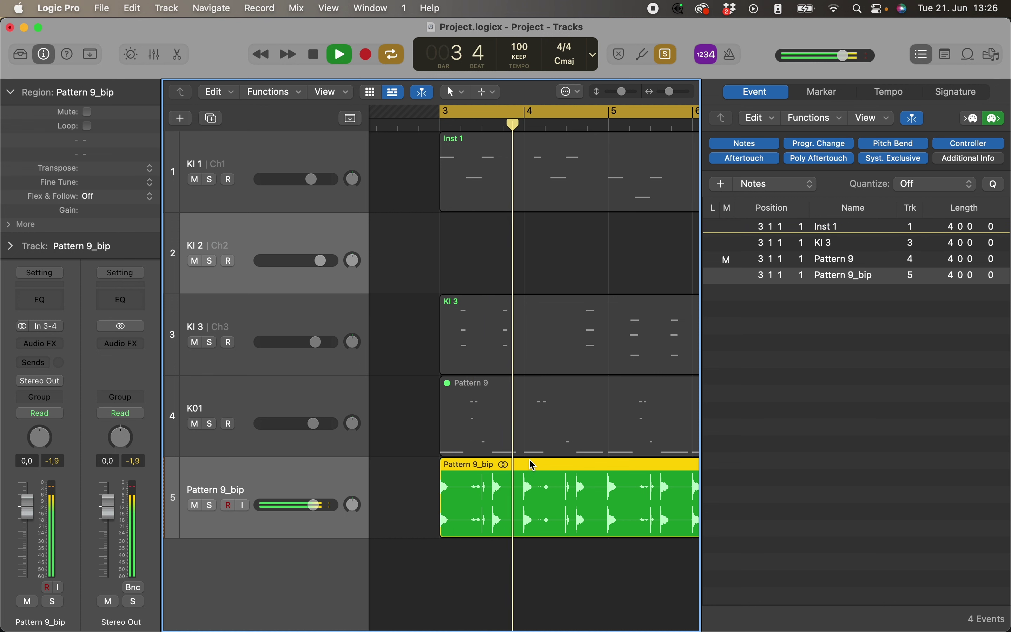
{"action": "key", "text": "space"}
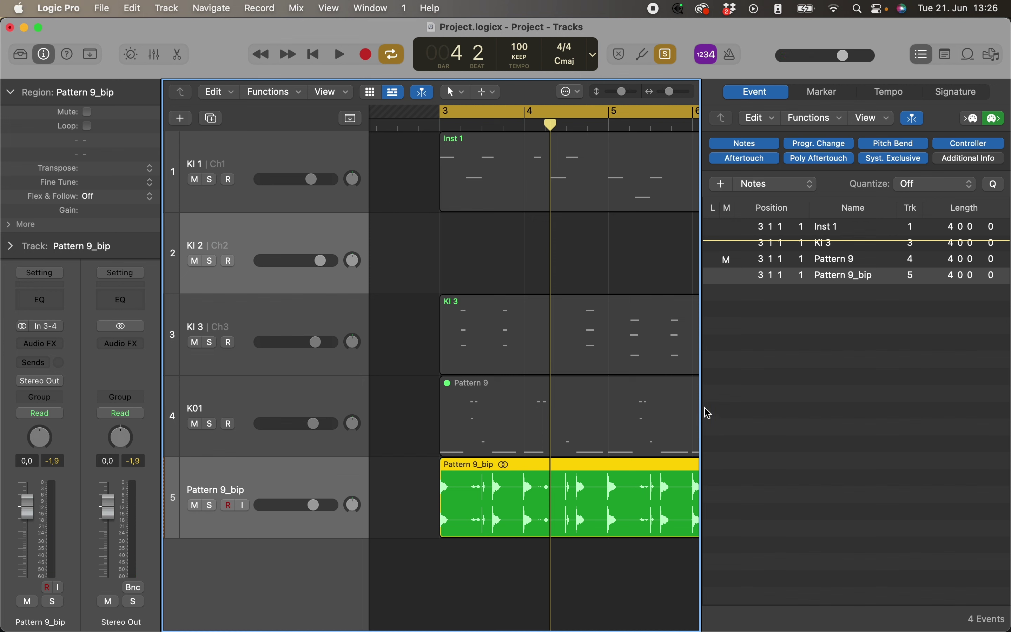
- Hide the event list and look through the Audio Units effects available for the Pattern 9_bip track
{"action": "key", "text": "d"}
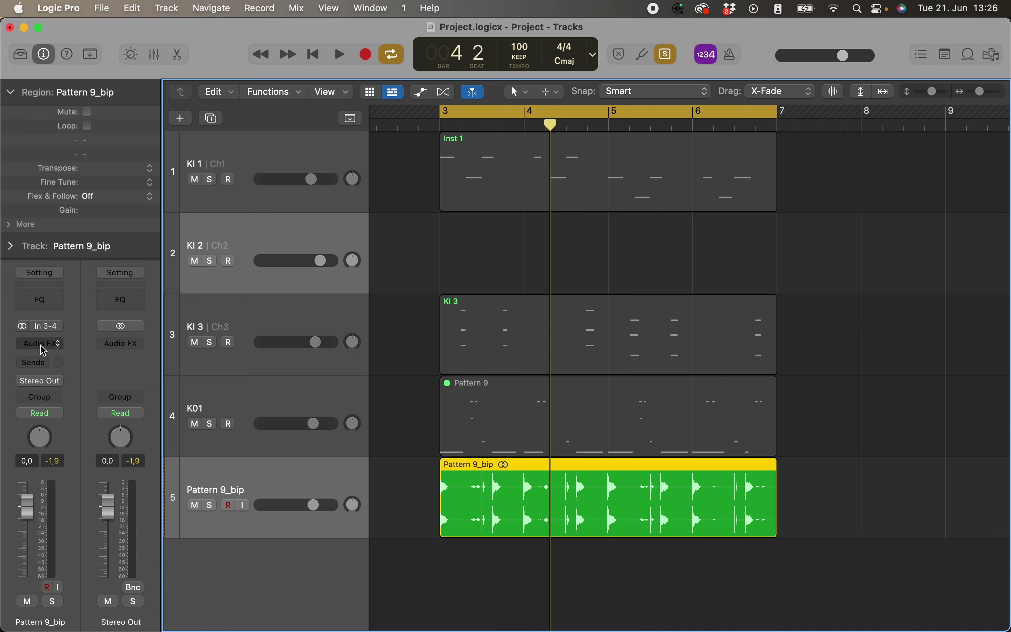
{"action": "left_click", "coordinate": [57, 344]}
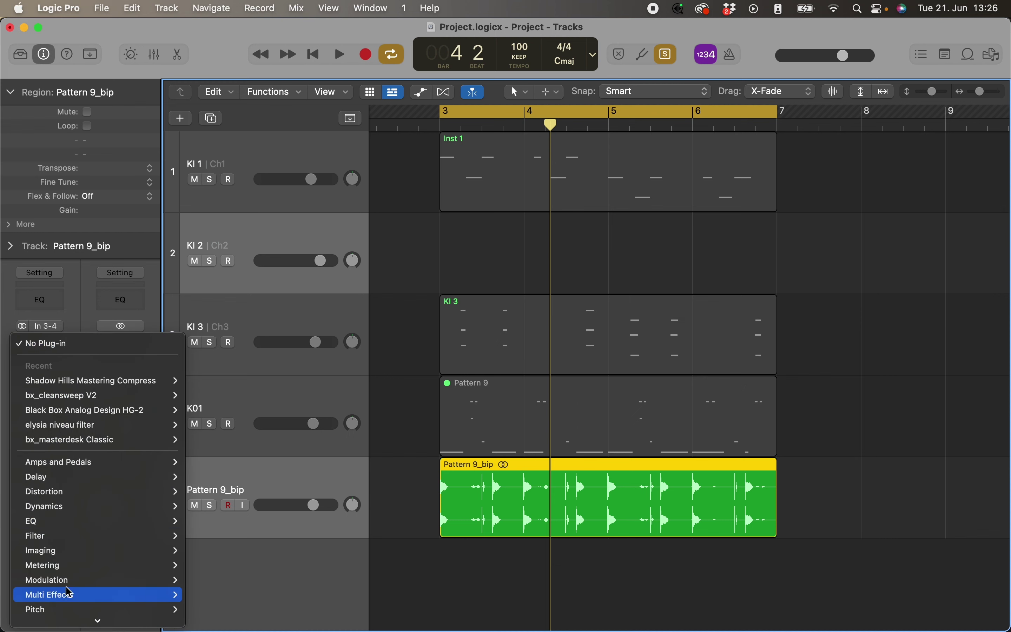
{"action": "mouse_move", "coordinate": [85, 623]}
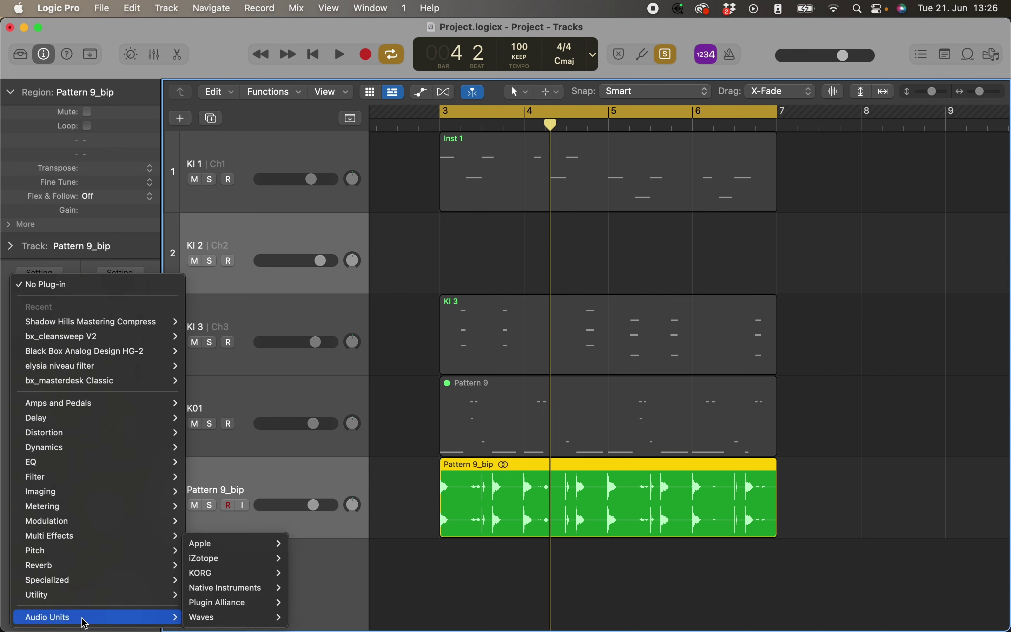
{"action": "left_click", "coordinate": [523, 566]}
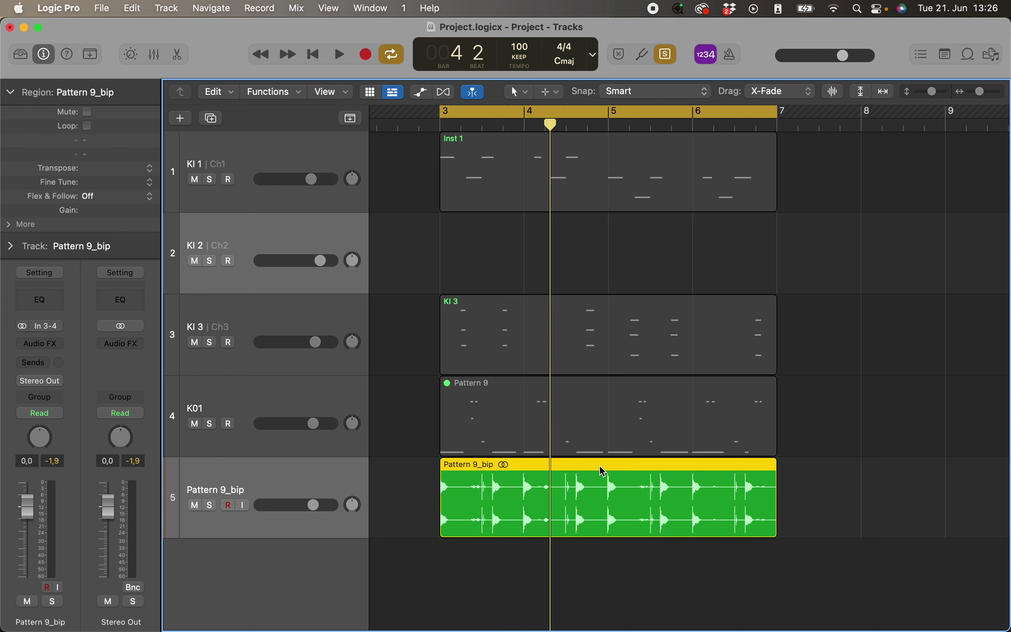
- Try splitting the Pattern 9_bip region at the playhead and shifting its second part to the right, and undo both edits
{"action": "key", "text": "super+t"}
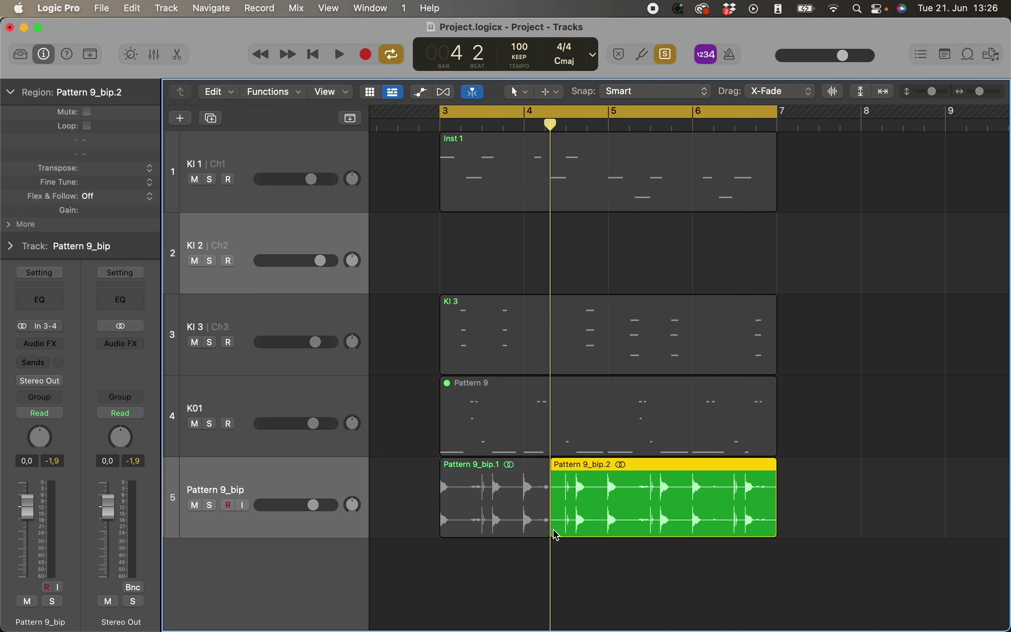
{"action": "left_click_drag", "start_coordinate": [558, 531], "coordinate": [597, 529]}
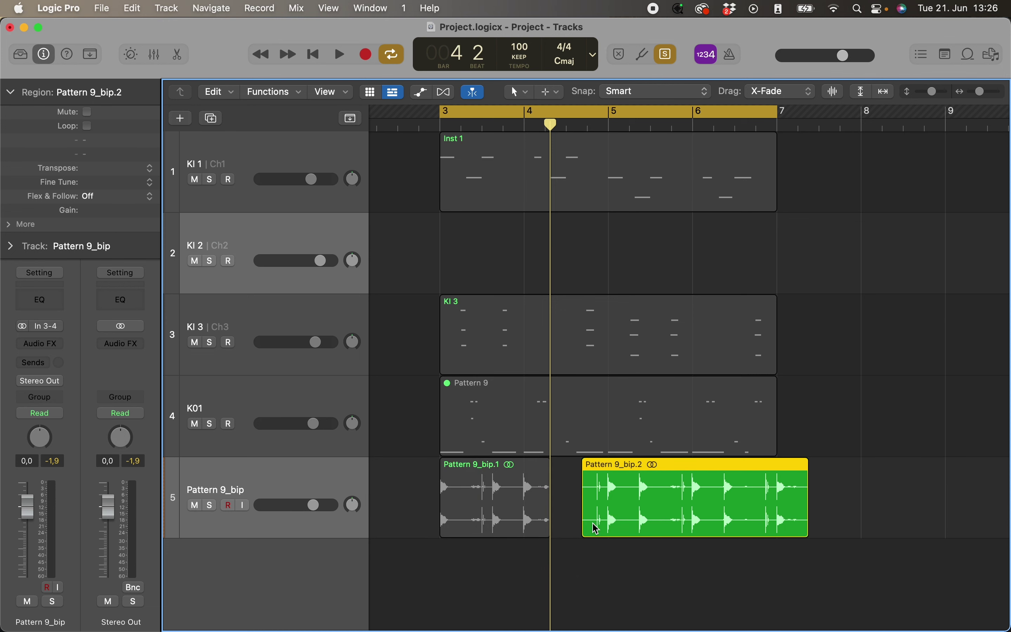
{"action": "key", "text": "super+z"}
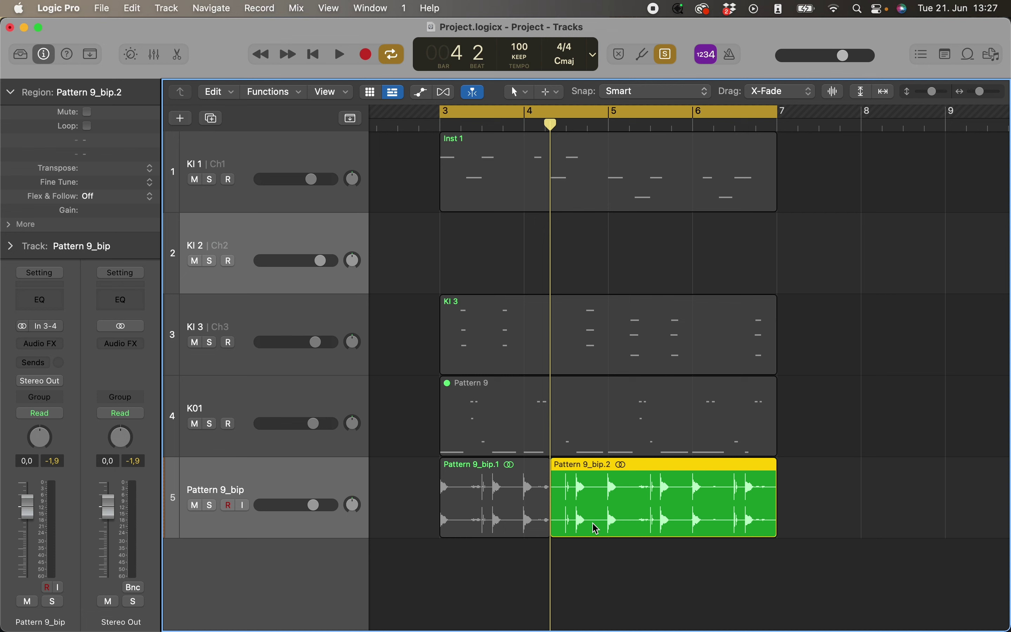
{"action": "key", "text": "super+z"}
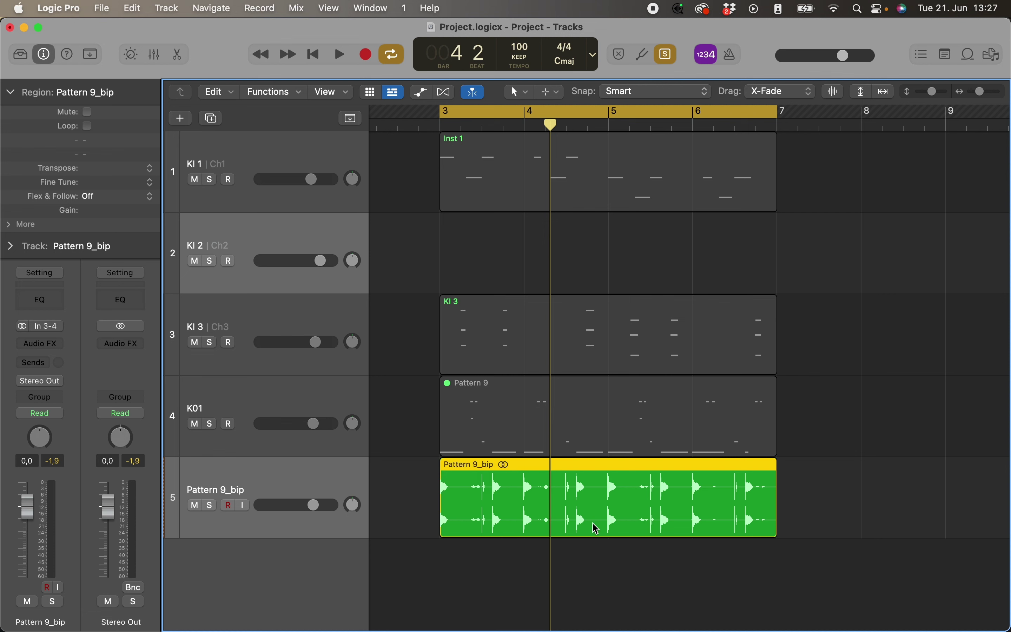
- Check whether the Inst 1 region on the KI 1 track can be bounced in place
{"action": "left_click", "coordinate": [516, 184]}
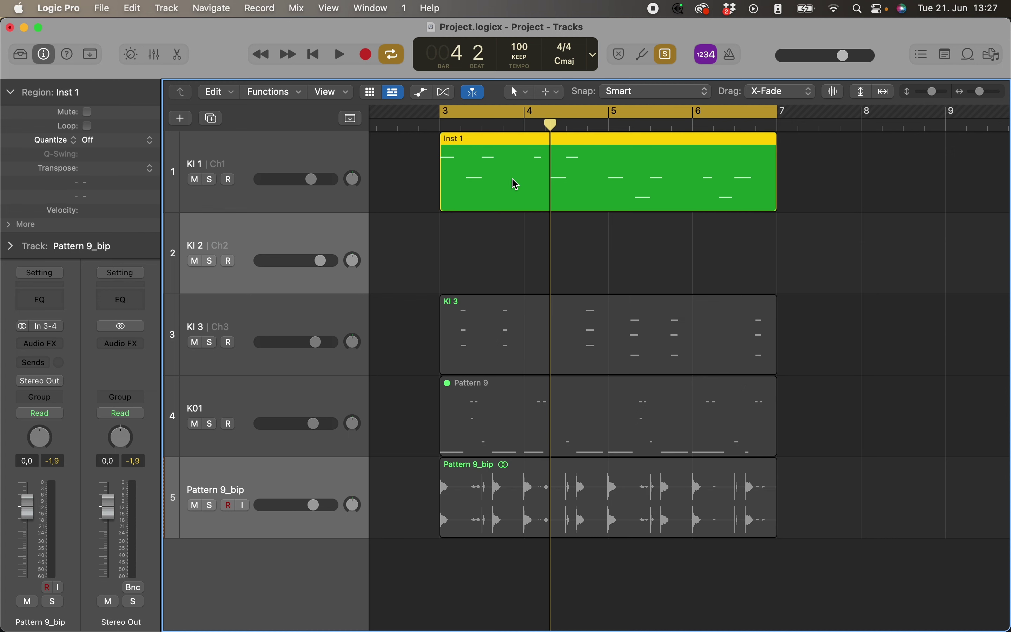
{"action": "left_click", "coordinate": [275, 165]}
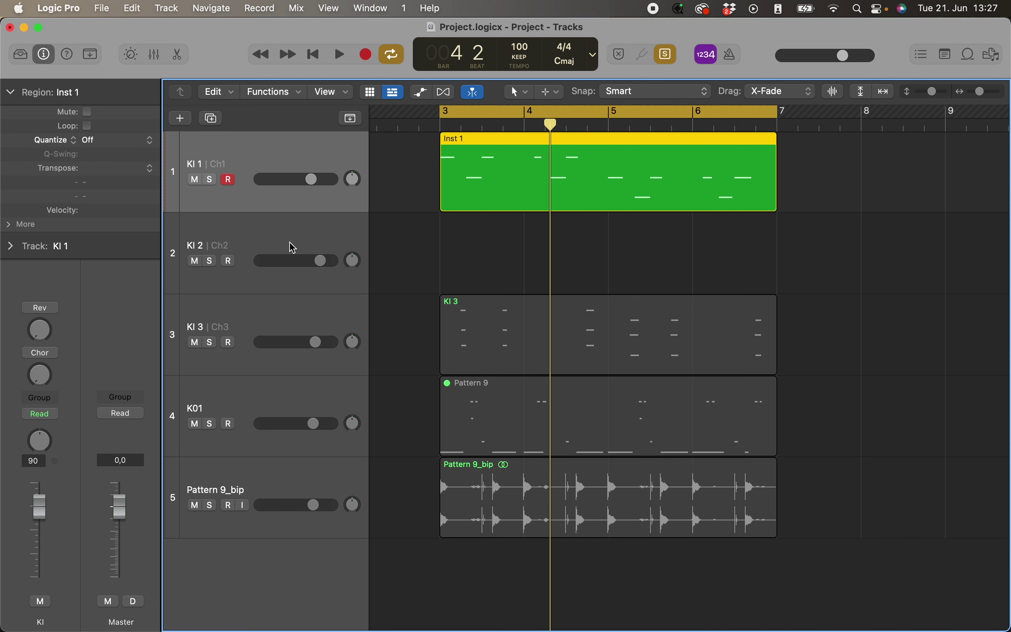
{"action": "right_click", "coordinate": [522, 166]}
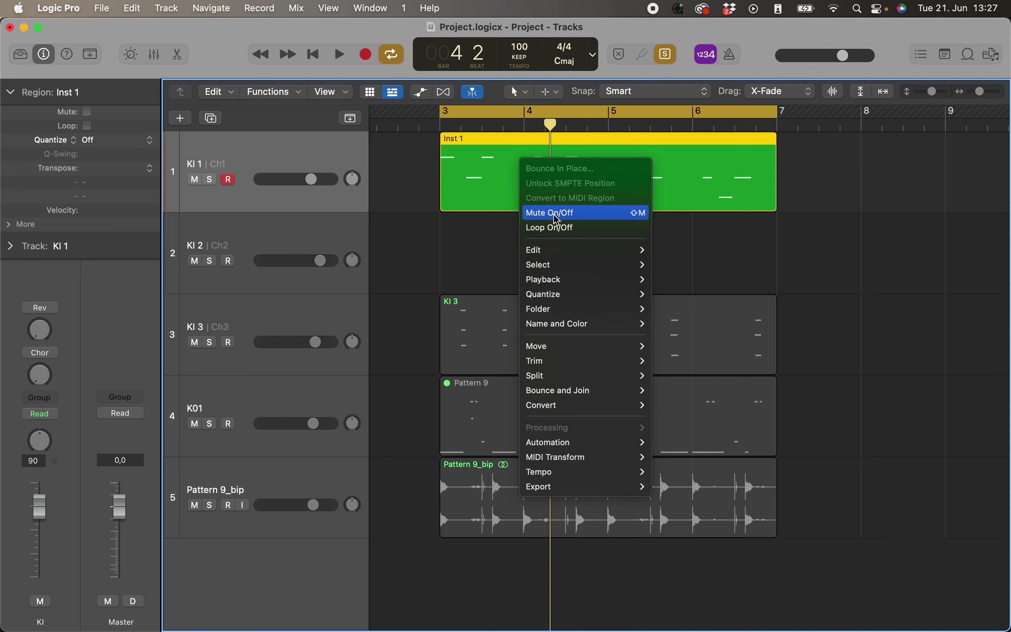
{"action": "left_click", "coordinate": [496, 473]}
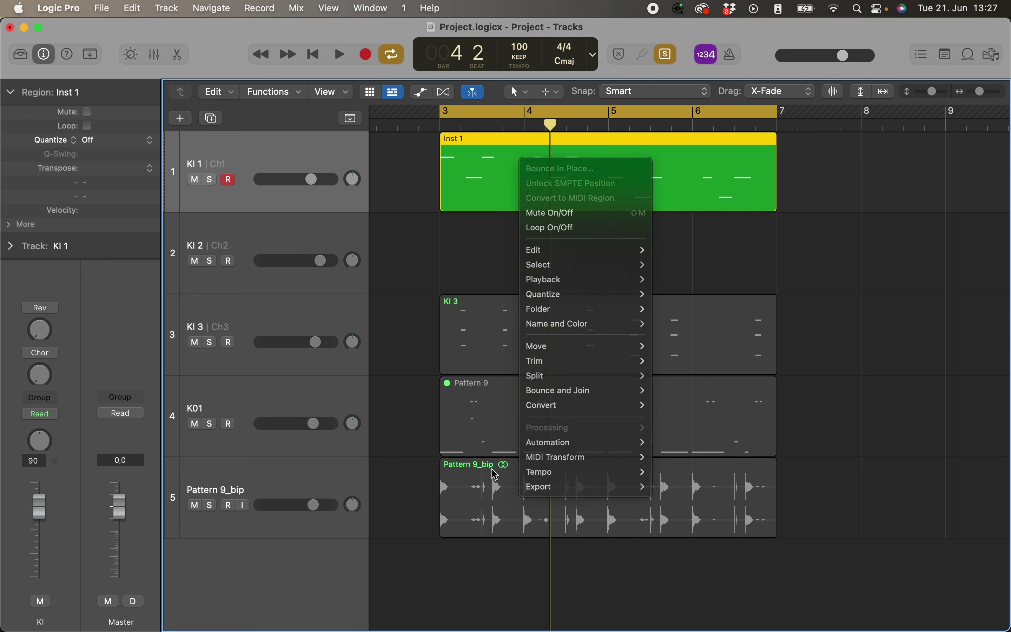
- Delete the bounced Pattern 9_bip audio region
{"action": "left_click", "coordinate": [501, 505]}
{"action": "key", "text": "Delete"}
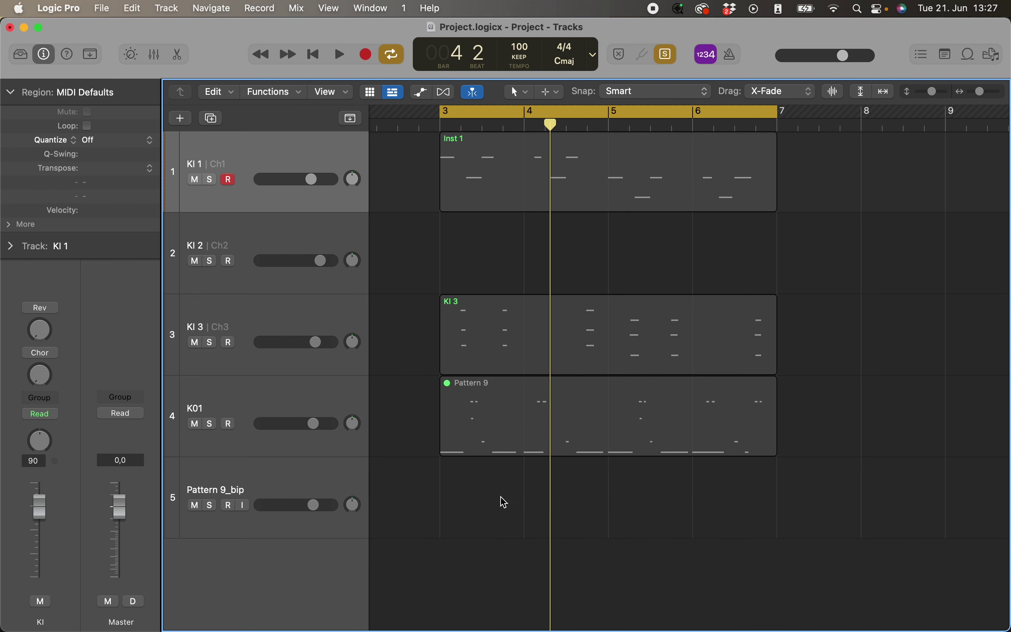
- Unmute the Pattern 9 region on the K01 track and open its notes in the Piano Roll
{"action": "left_click", "coordinate": [452, 422]}
{"action": "left_click", "coordinate": [288, 402]}
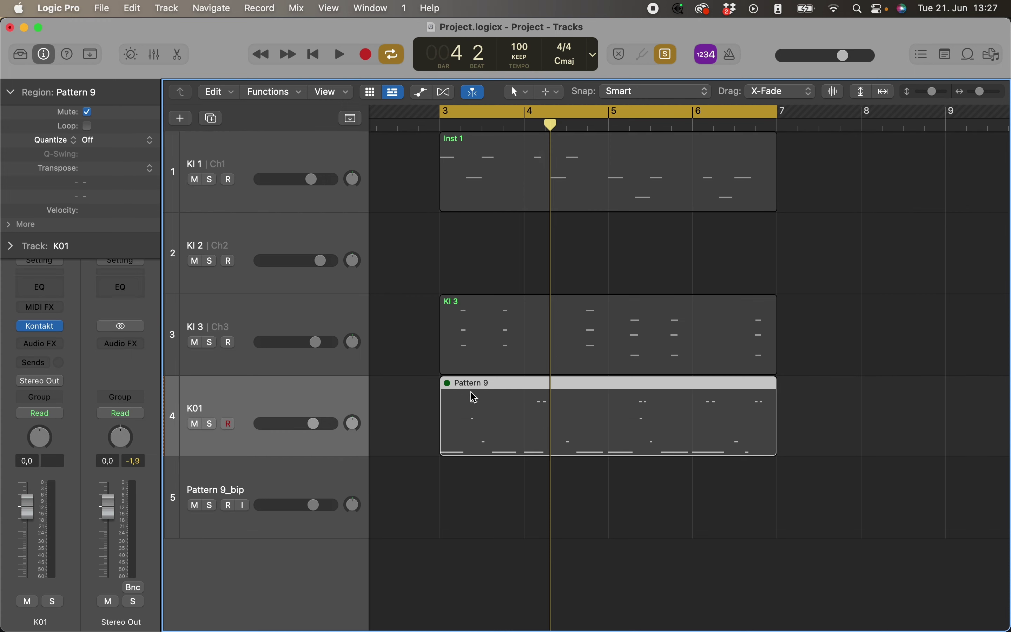
{"action": "key", "text": "ctrl+m"}
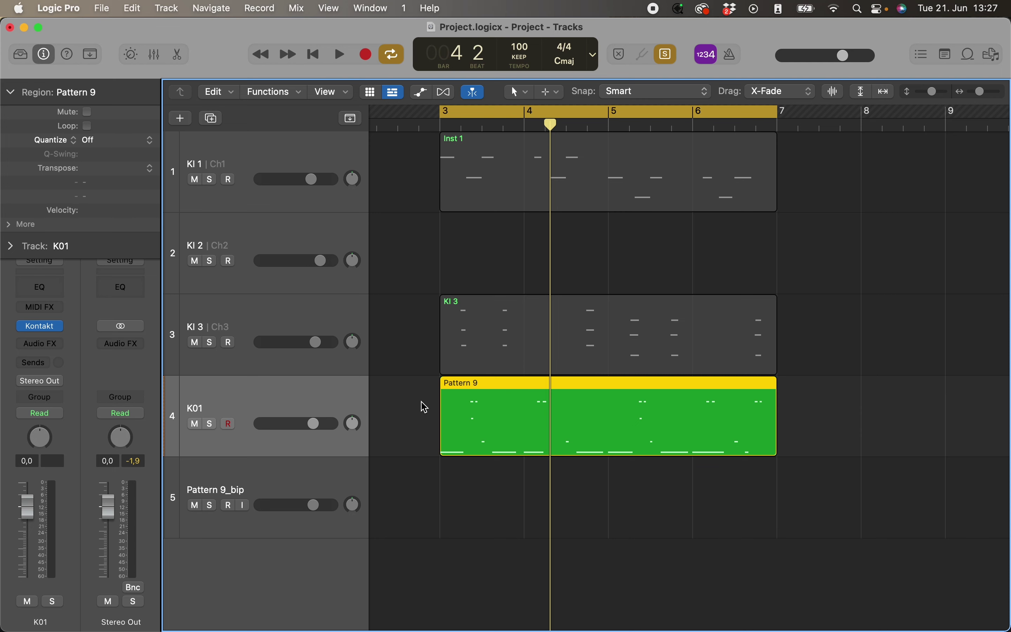
{"action": "double_click", "coordinate": [499, 434]}
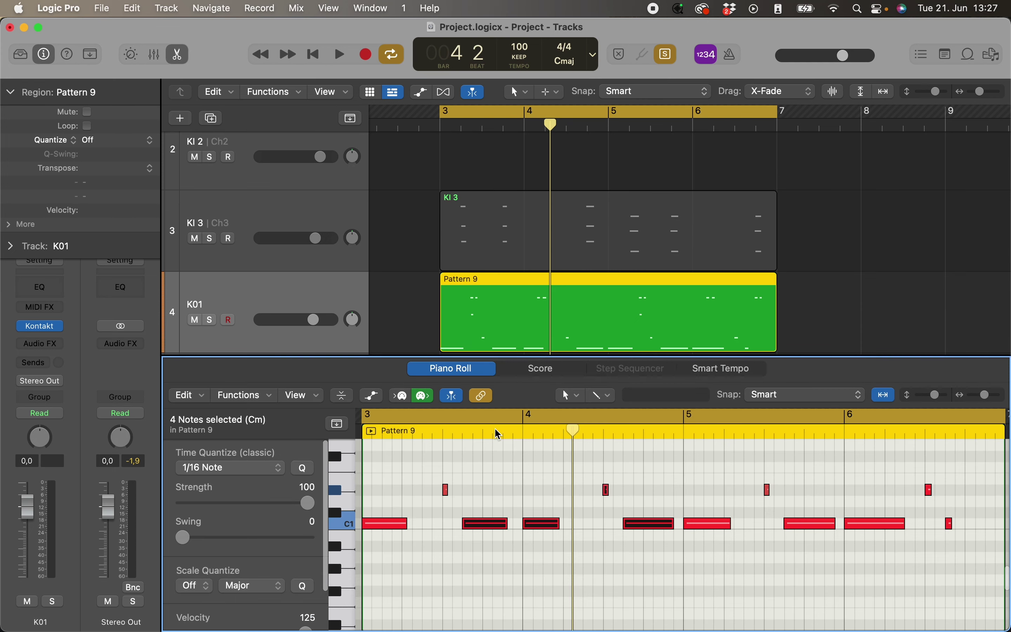
{"action": "key", "text": "super+4"}
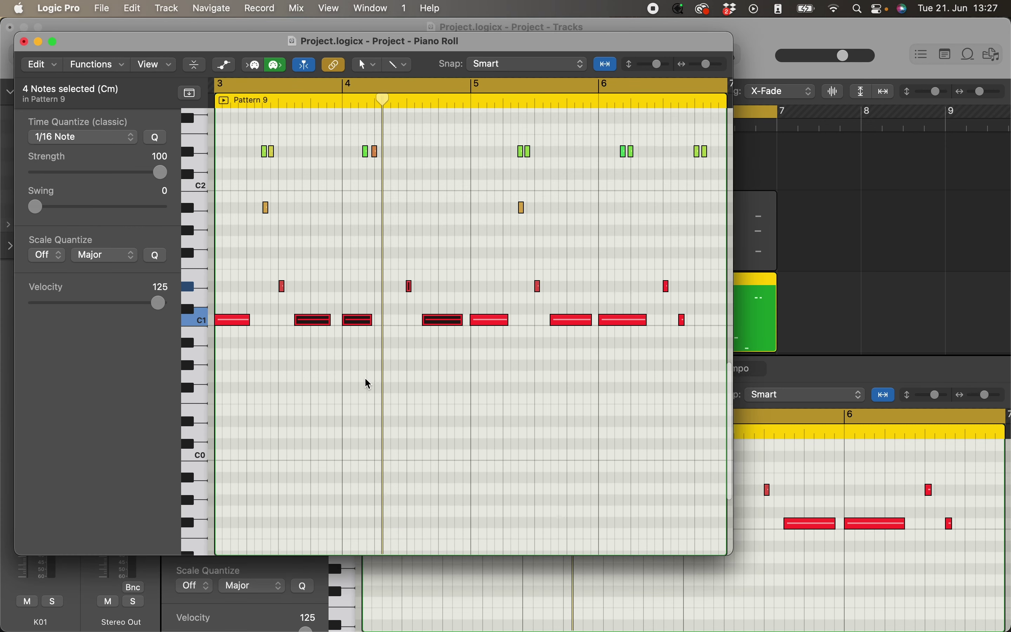
{"action": "left_click", "coordinate": [24, 42]}
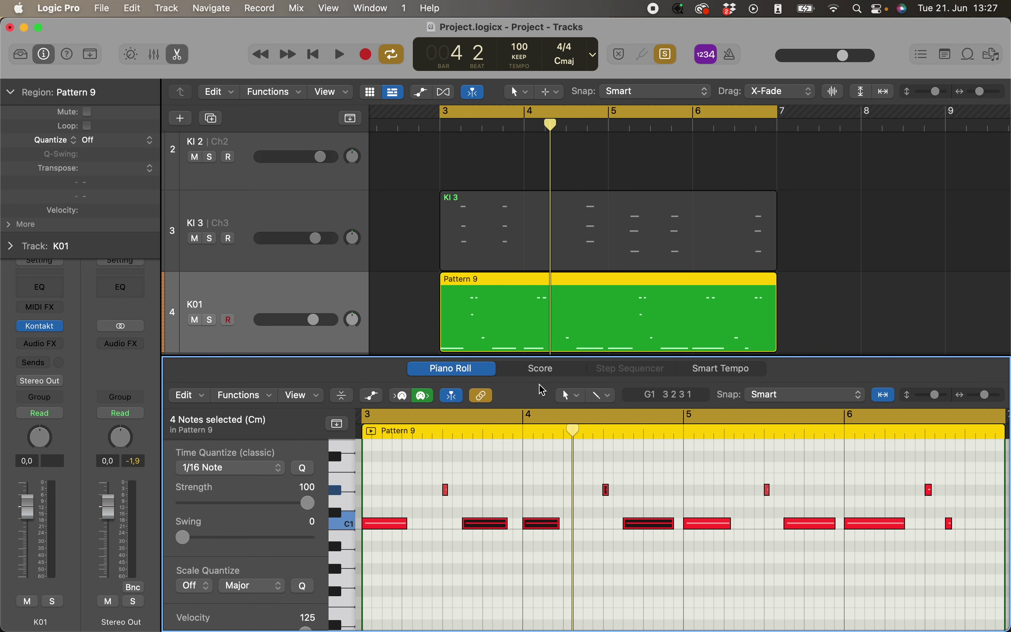
{"action": "key", "text": "ctrl+b"}
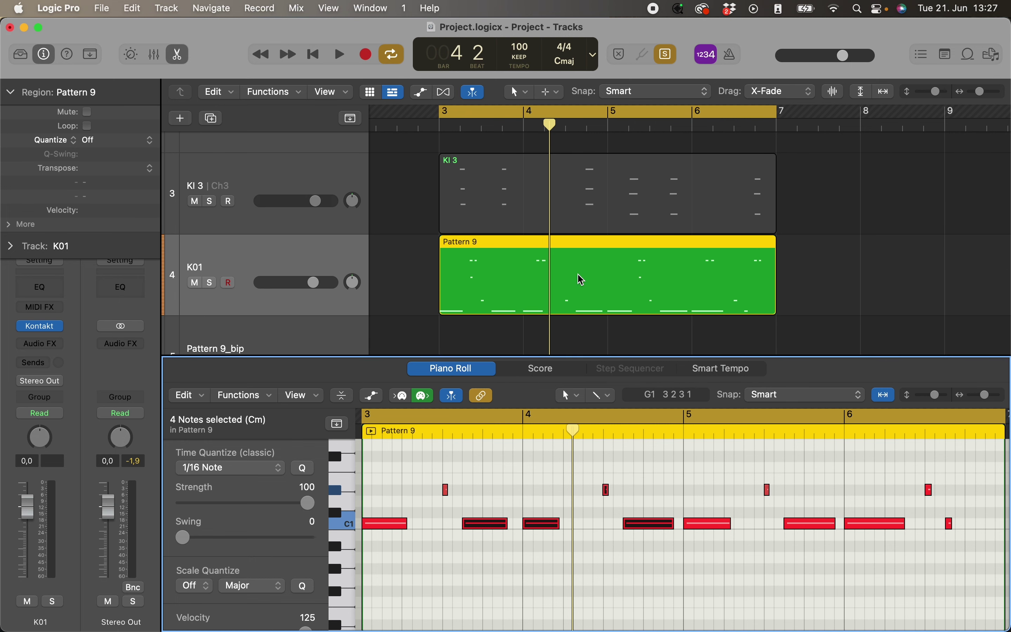
- Start a PCM project bounce of the soloed KI 3 region, with the bounced file added to the project
{"action": "left_click", "coordinate": [565, 180]}
{"action": "scroll", "coordinate": [418, 234], "scroll_direction": "up", "scroll_amount": 3}
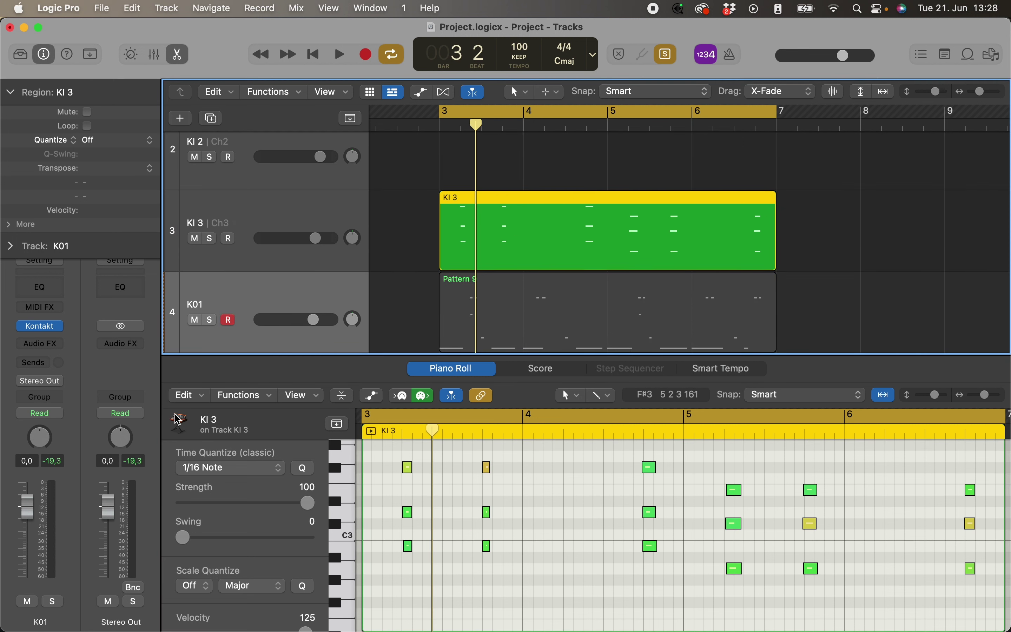
{"action": "key", "text": "super+b"}
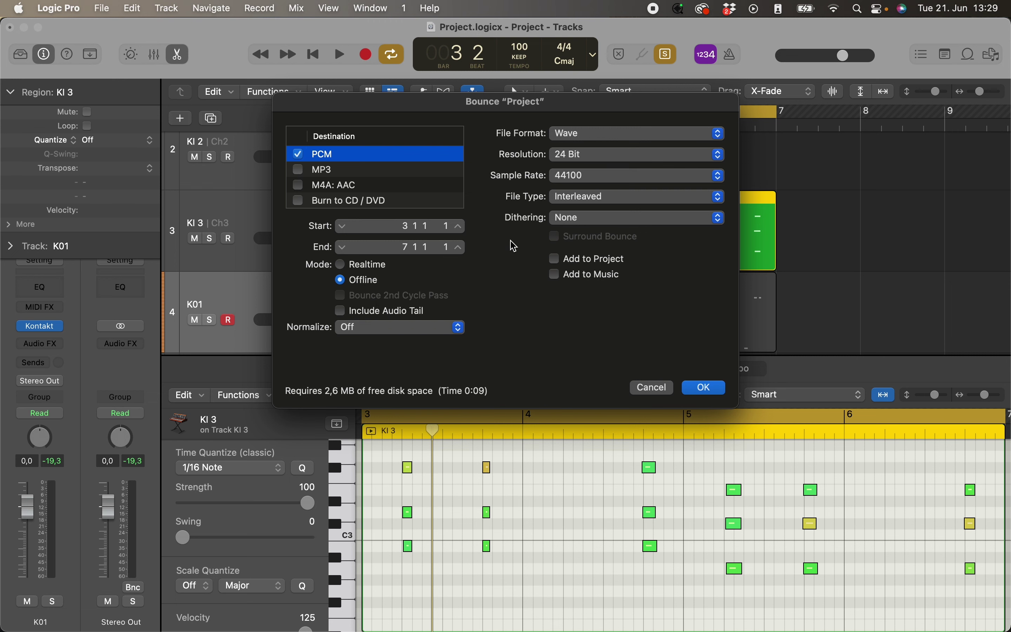
{"action": "left_click", "coordinate": [553, 260]}
{"action": "left_click", "coordinate": [719, 388]}
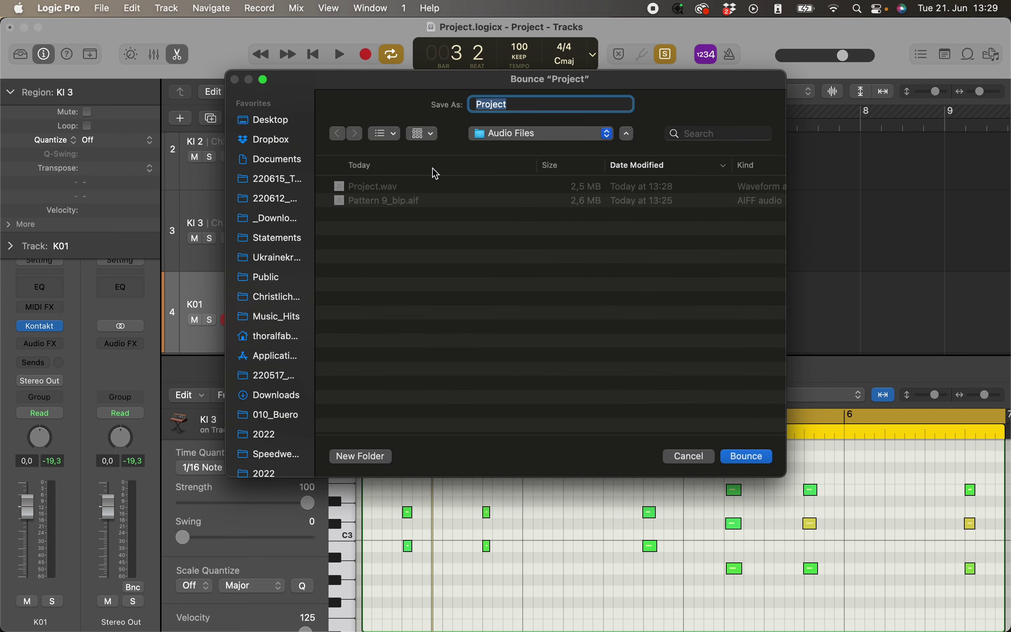
- Save the bounce as Project in the project's Audio Files folder, replacing the existing Project.wav
{"action": "left_click", "coordinate": [516, 129]}
{"action": "left_click", "coordinate": [510, 153]}
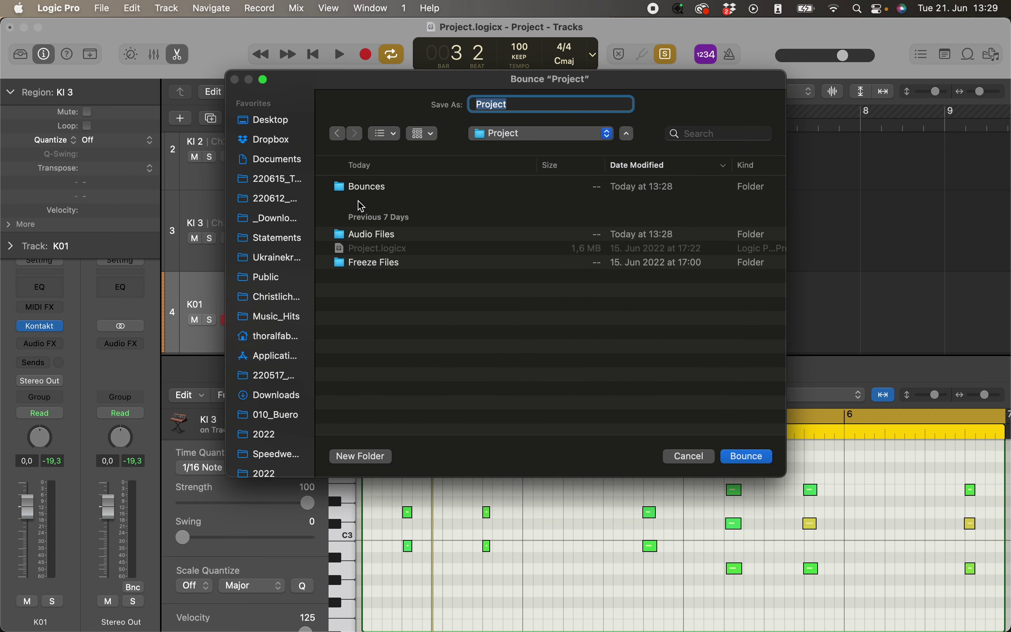
{"action": "double_click", "coordinate": [359, 187]}
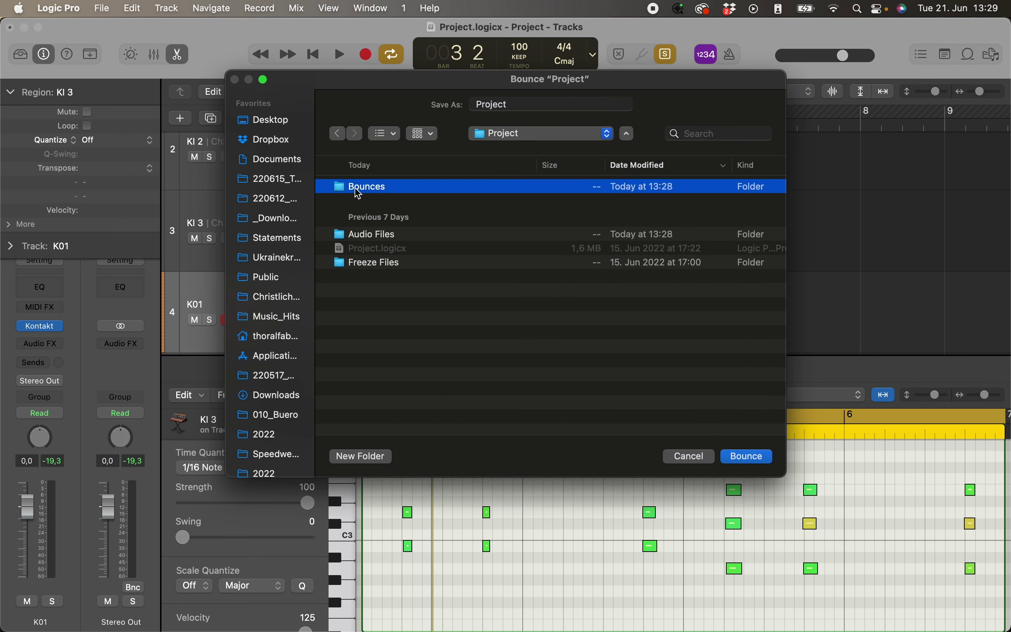
{"action": "left_click", "coordinate": [497, 134]}
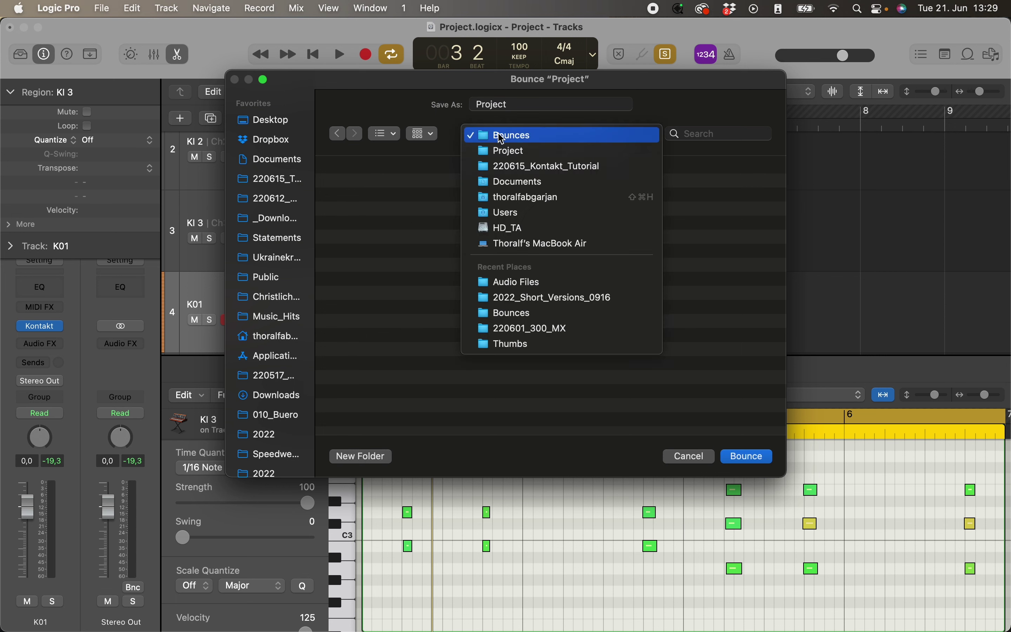
{"action": "left_click", "coordinate": [541, 152]}
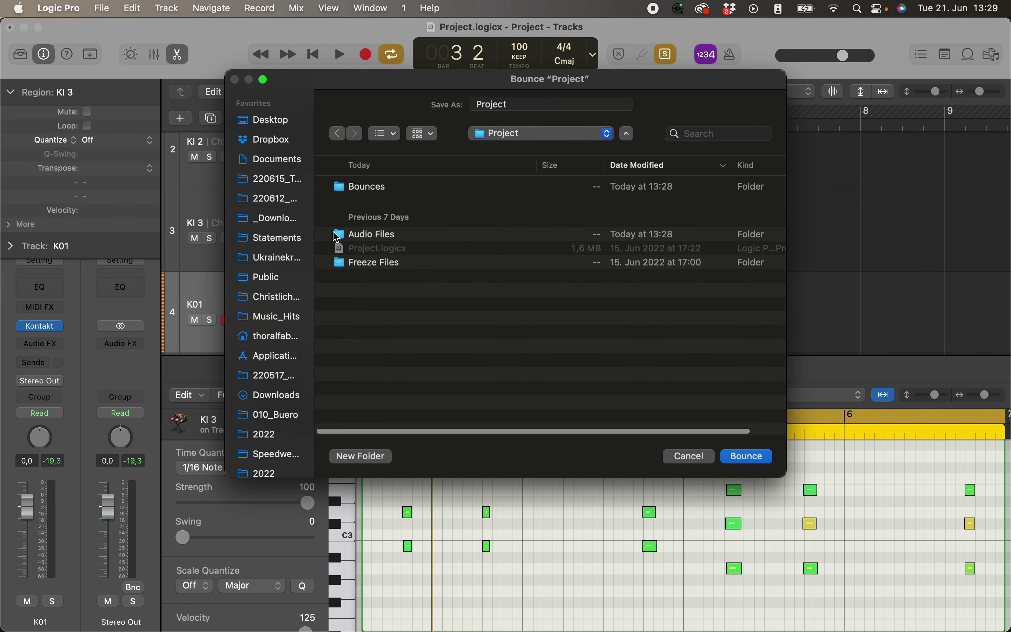
{"action": "double_click", "coordinate": [363, 236]}
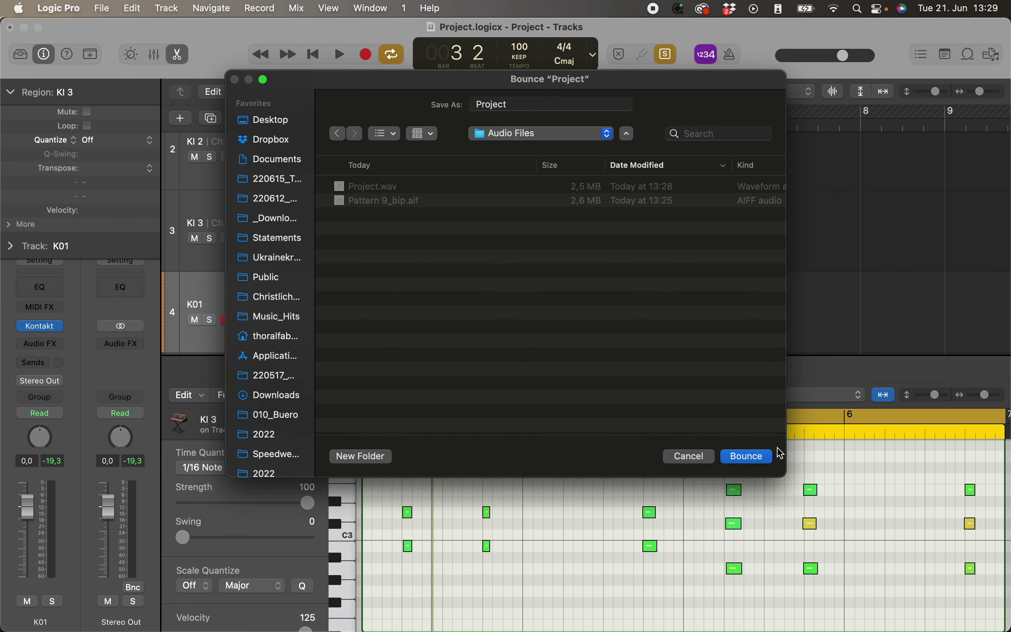
{"action": "left_click", "coordinate": [748, 457]}
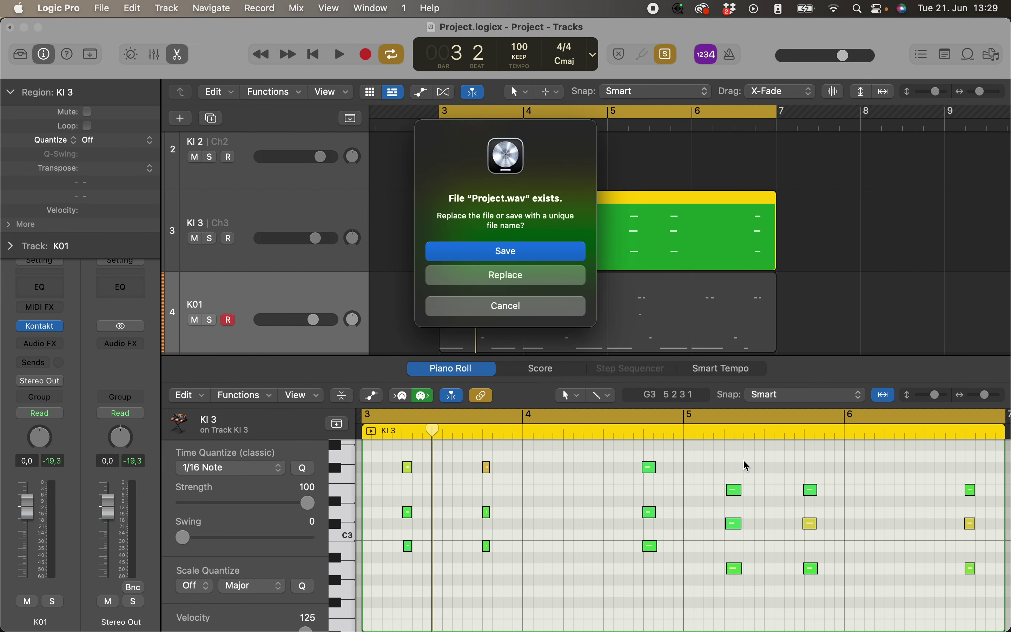
{"action": "left_click", "coordinate": [525, 276]}
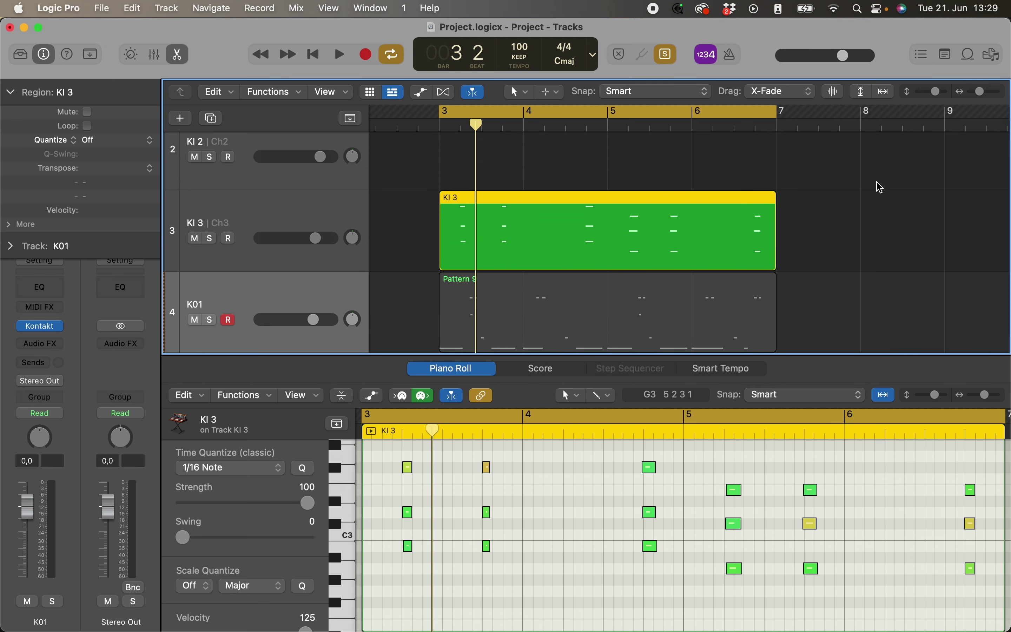
- Place the bounced Project.wav from the project's audio files on the Pattern 9_bip track at bar 3
{"action": "key", "text": "f"}
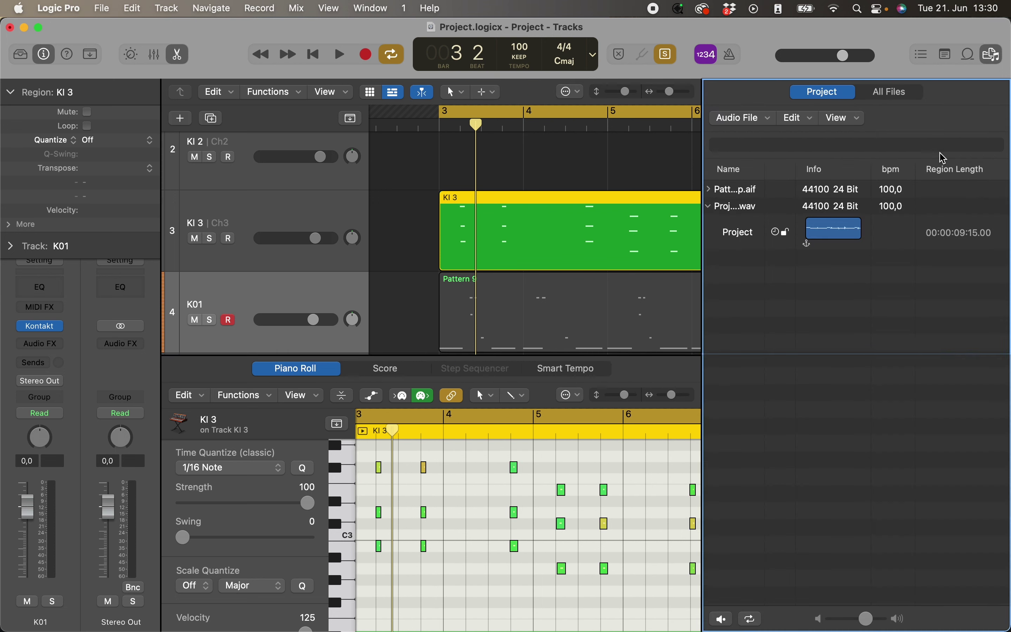
{"action": "left_click", "coordinate": [739, 211]}
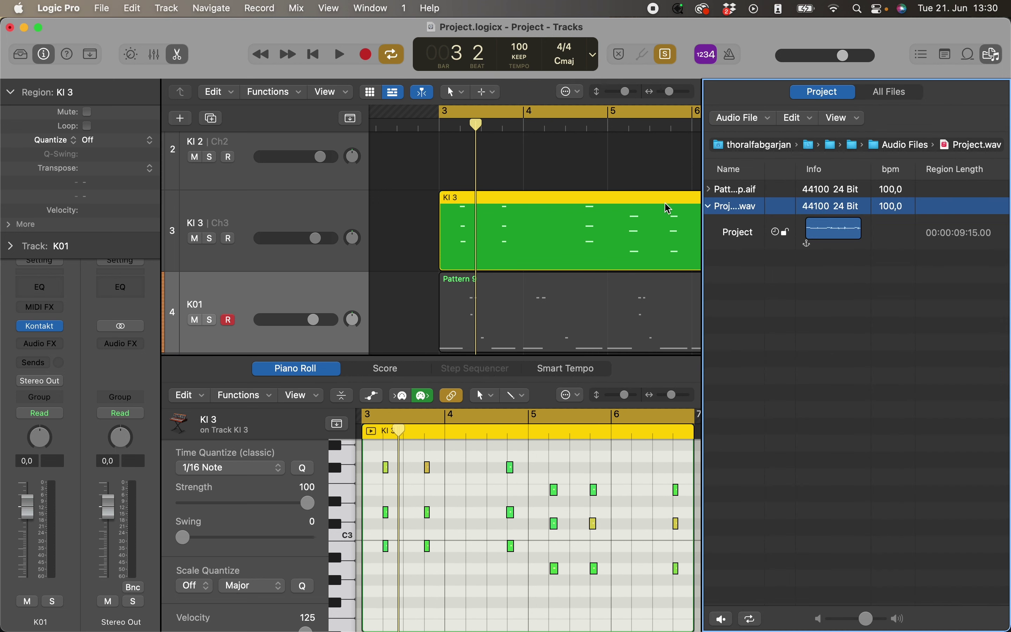
{"action": "scroll", "coordinate": [620, 237], "scroll_direction": "down", "scroll_amount": 3}
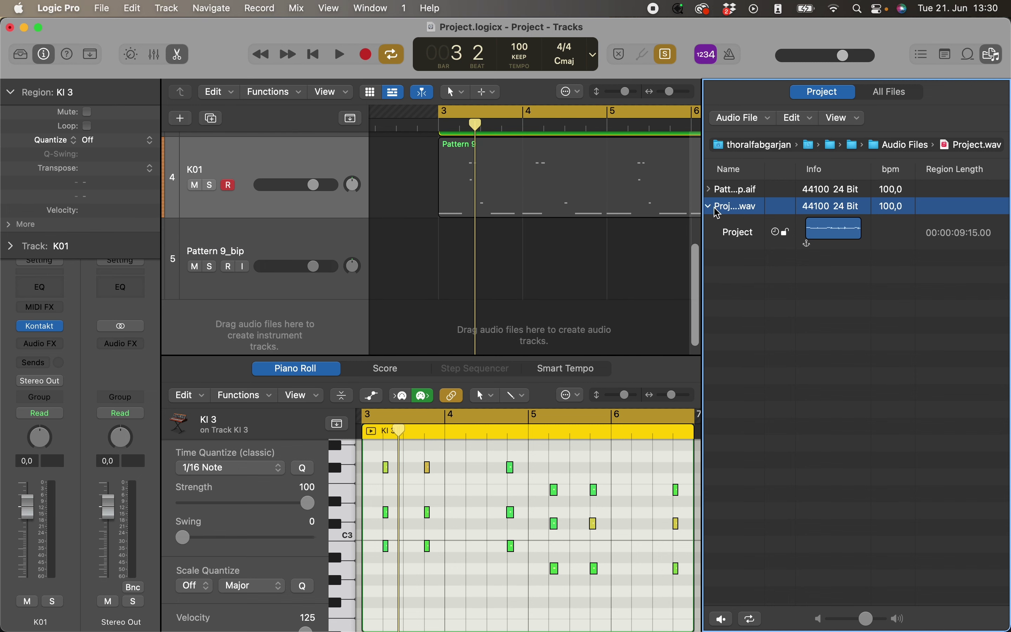
{"action": "left_click_drag", "start_coordinate": [714, 208], "coordinate": [472, 271]}
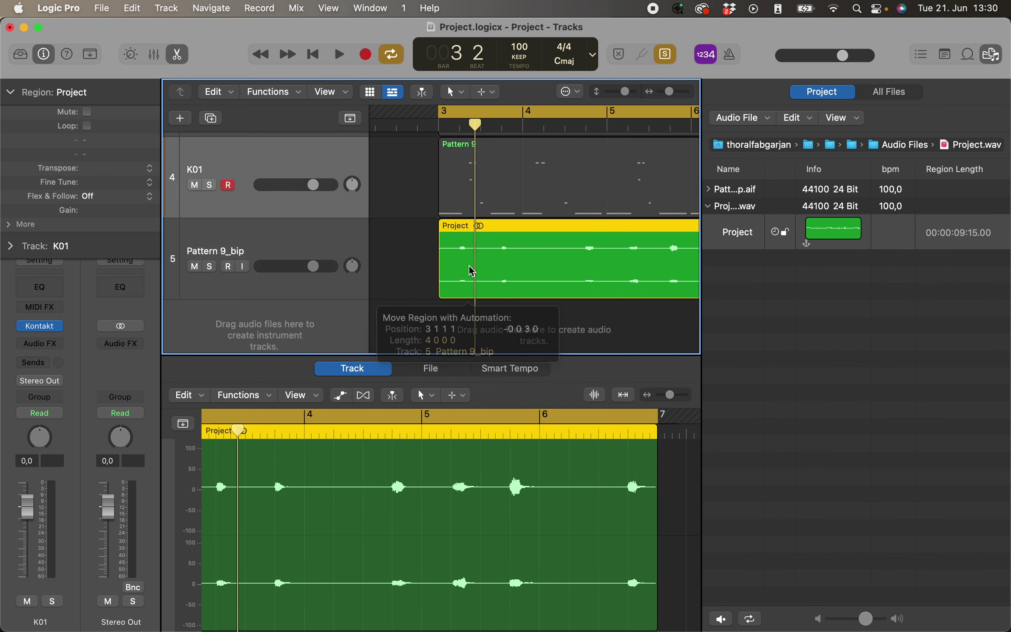
- Play back the Project audio region in solo to check the bounce
{"action": "key", "text": "super+a"}
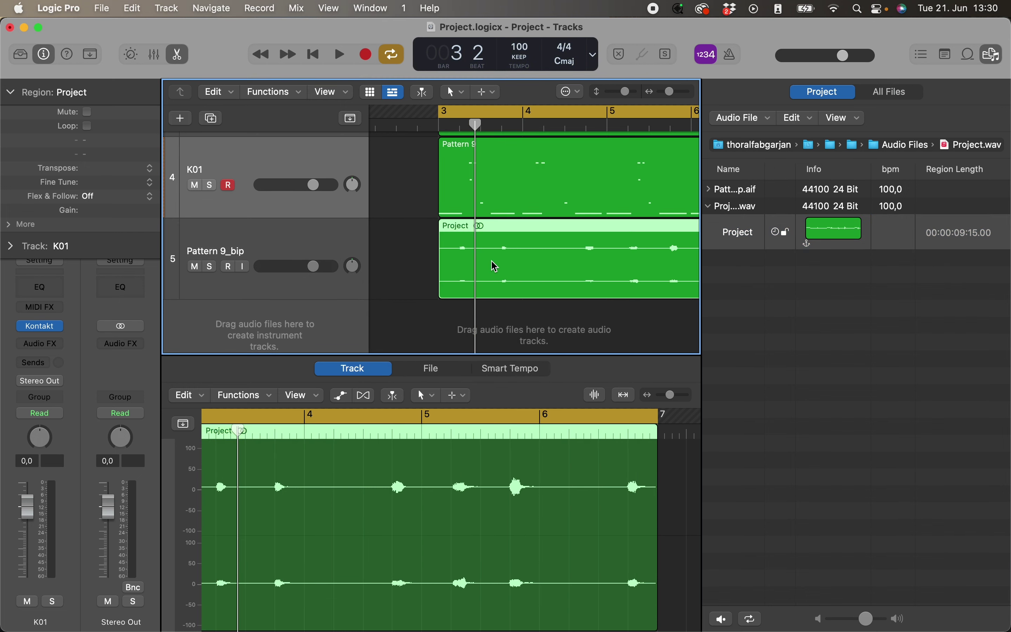
{"action": "left_click", "coordinate": [495, 266]}
{"action": "key", "text": "super+f"}
{"action": "key", "text": "space"}
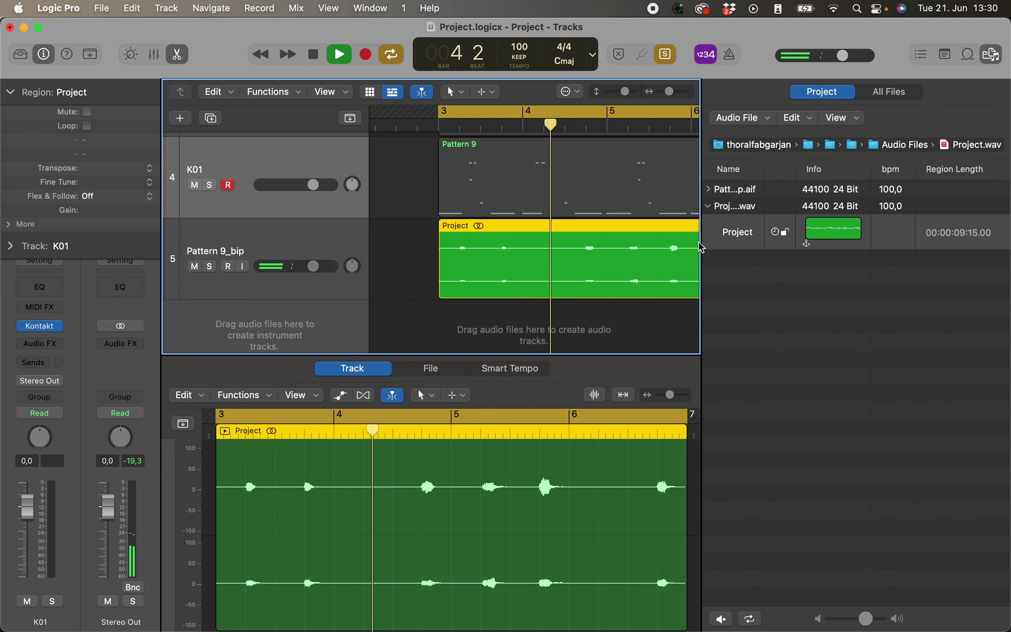
{"action": "key", "text": "space"}
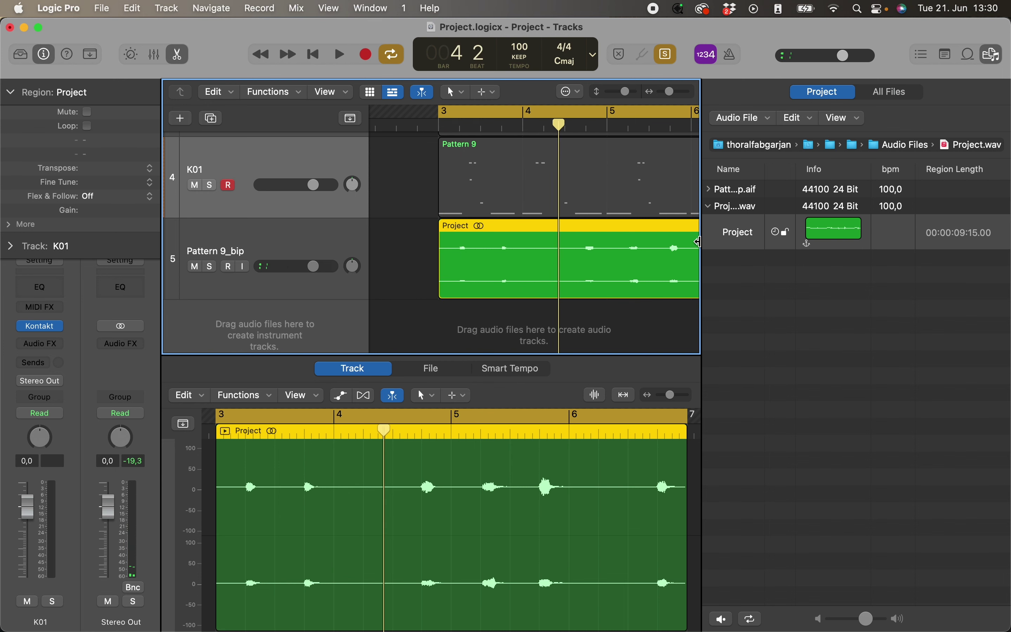
- Close the audio file browser and the editor pane, and delete the Project audio region from the Pattern 9_bip track
{"action": "key", "text": "f"}
{"action": "scroll", "coordinate": [826, 257], "scroll_direction": "up", "scroll_amount": 2}
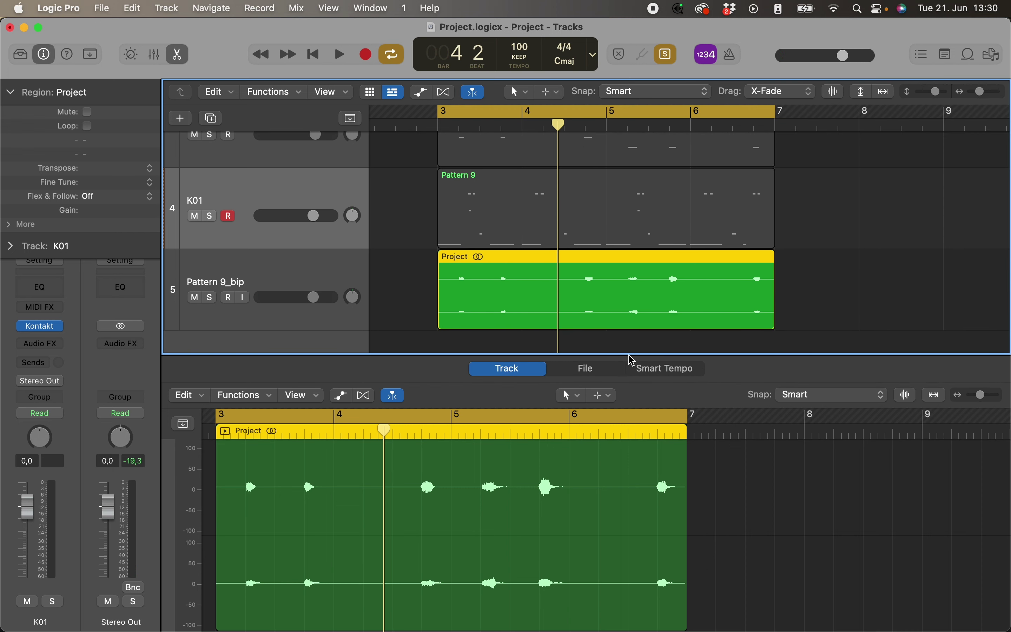
{"action": "left_click_drag", "start_coordinate": [631, 357], "coordinate": [639, 629]}
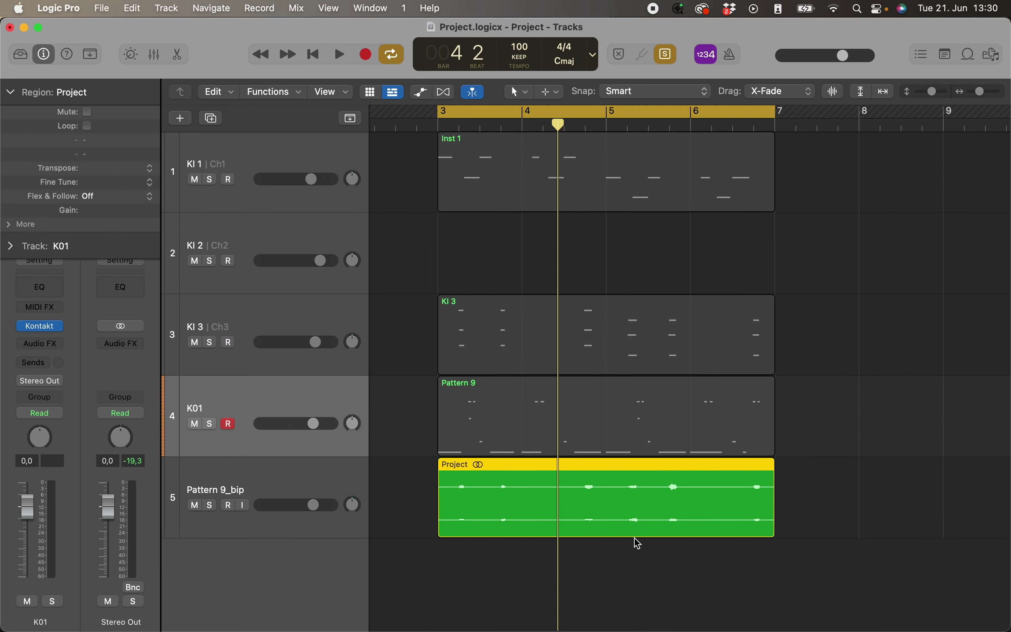
{"action": "key", "text": "Delete"}
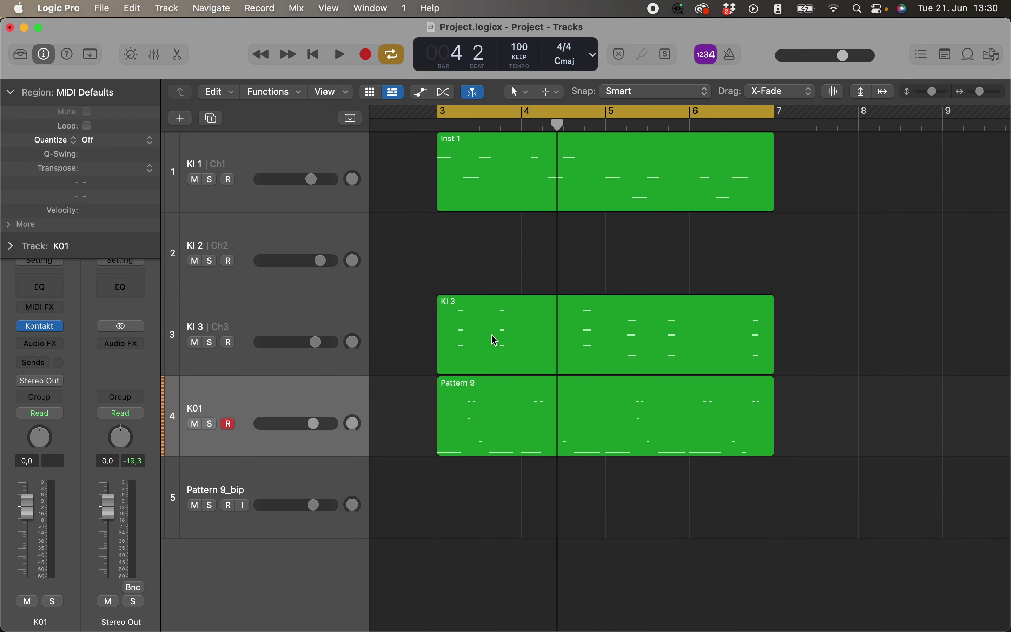
- Move the KI 3 region to the KI 2 track and the Pattern 9 region to the KI 3 track
{"action": "left_click_drag", "start_coordinate": [492, 339], "coordinate": [491, 291]}
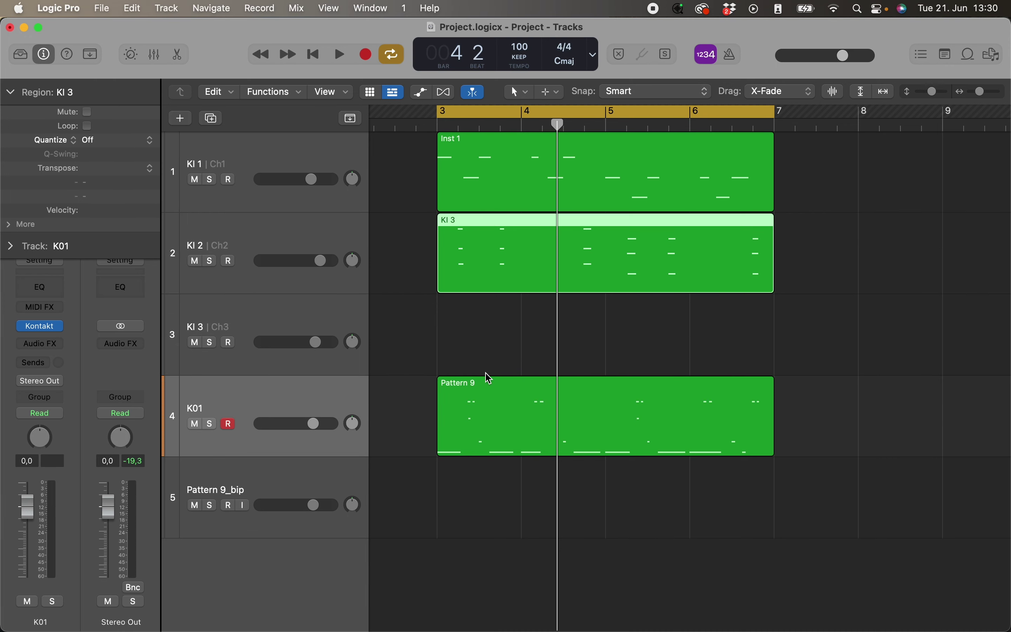
{"action": "left_click_drag", "start_coordinate": [484, 383], "coordinate": [481, 336]}
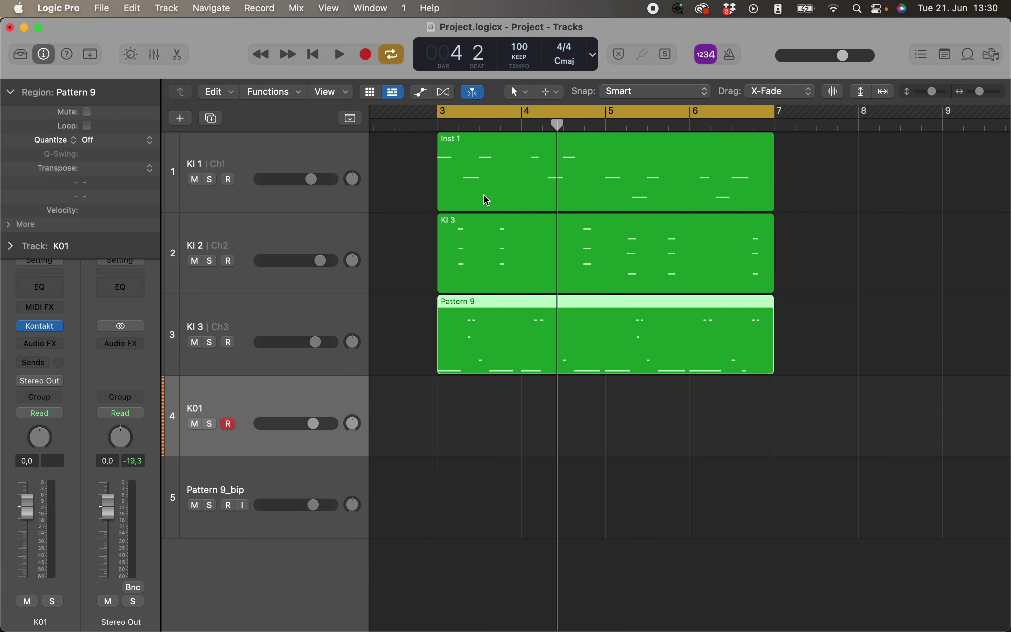
{"action": "left_click", "coordinate": [289, 314]}
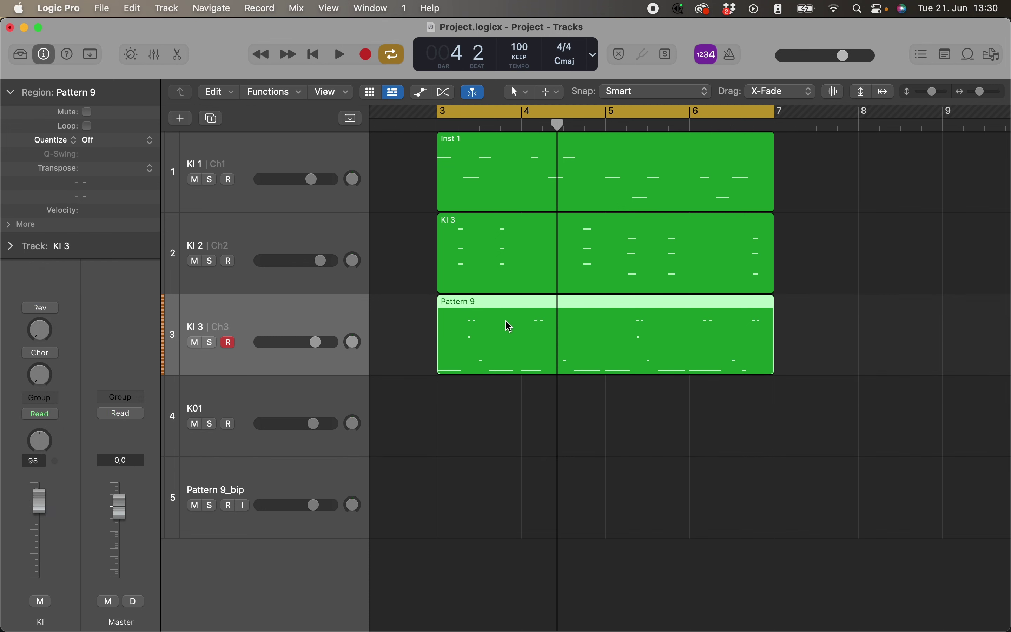
{"action": "left_click", "coordinate": [528, 200]}
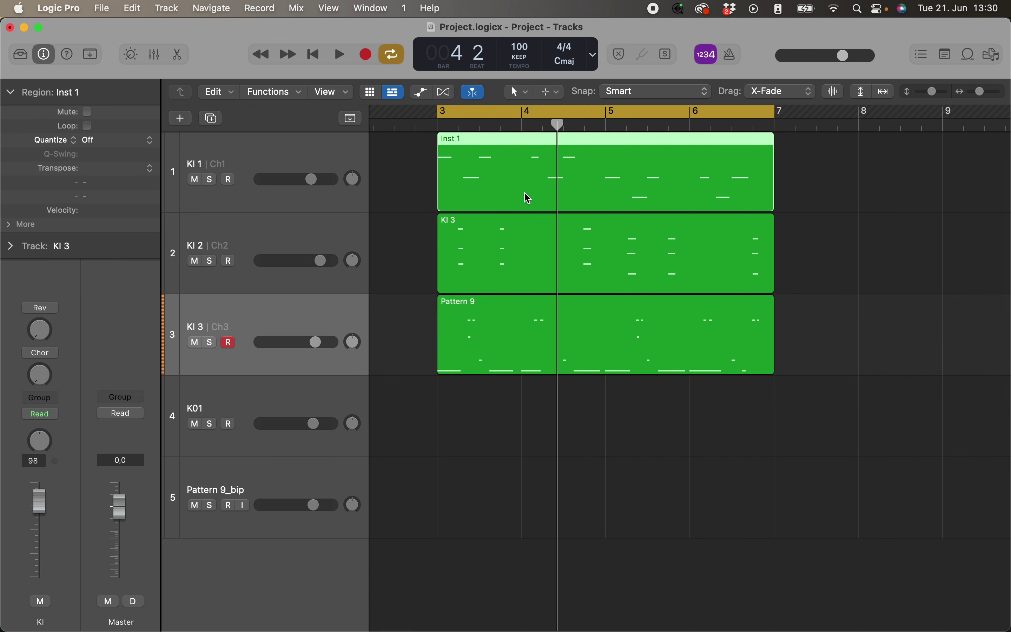
- Duplicate the K01 track three times
{"action": "left_click", "coordinate": [255, 406]}
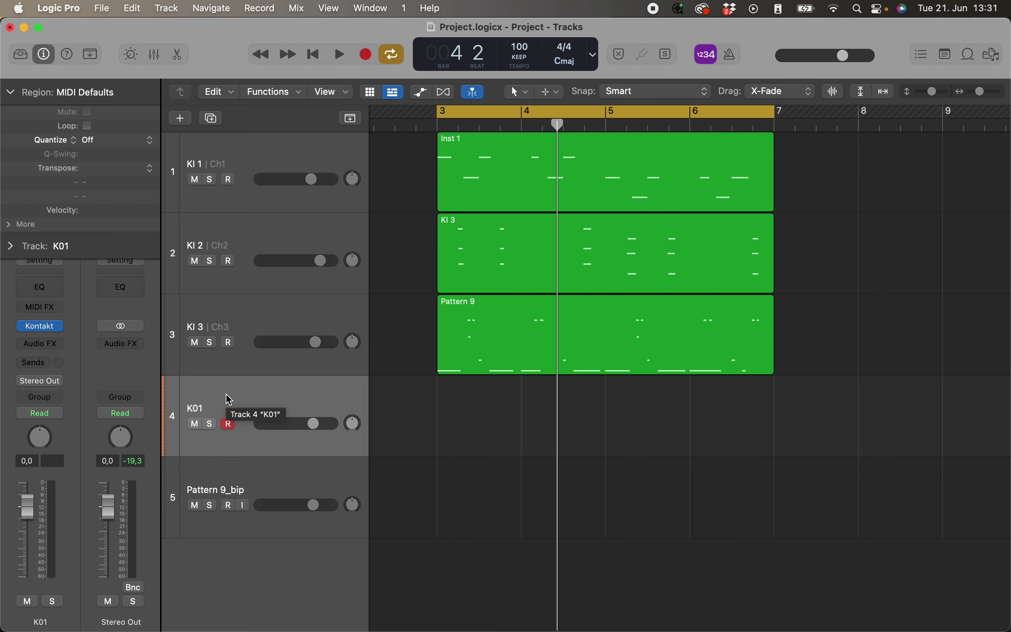
{"action": "key", "text": "super+d"}
{"action": "key", "text": "super+d"}
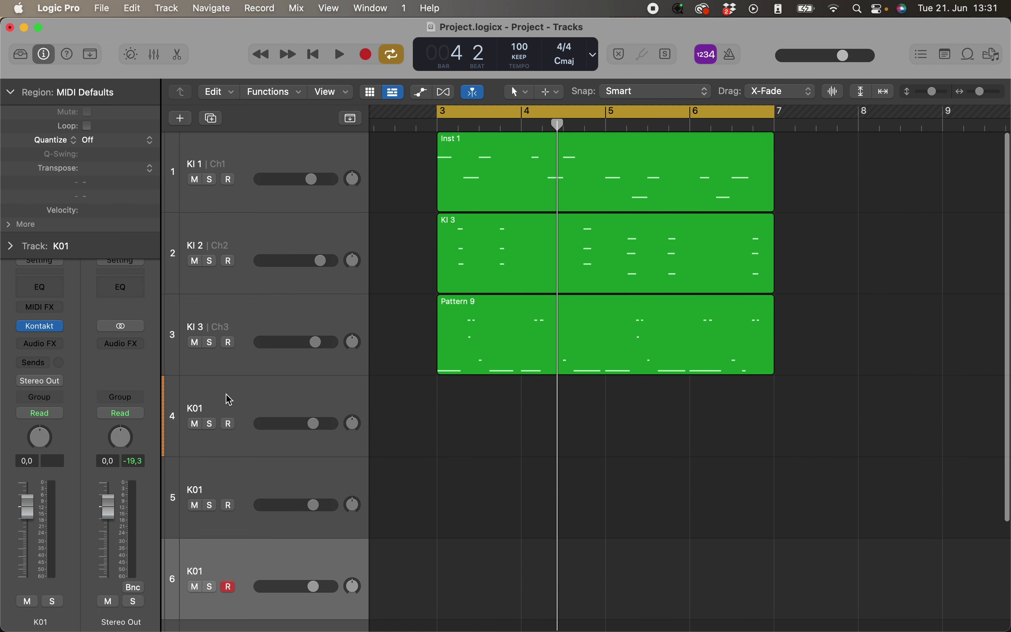
{"action": "key", "text": "super+d"}
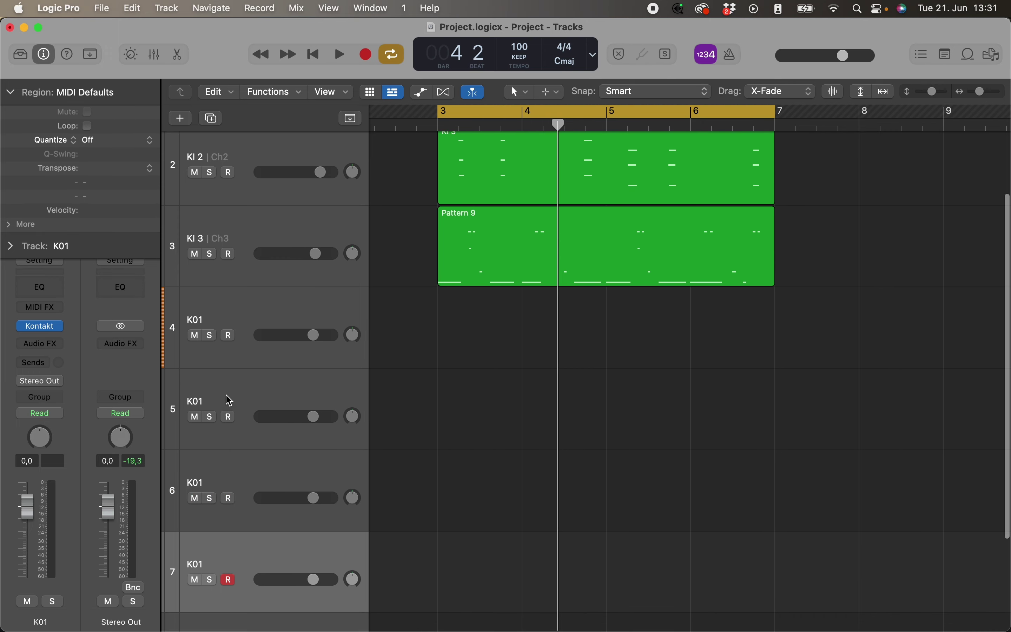
- Audition the Pattern 9 region in solo on the first K01 track and return it to the KI 3 track
{"action": "left_click_drag", "start_coordinate": [465, 285], "coordinate": [465, 324]}
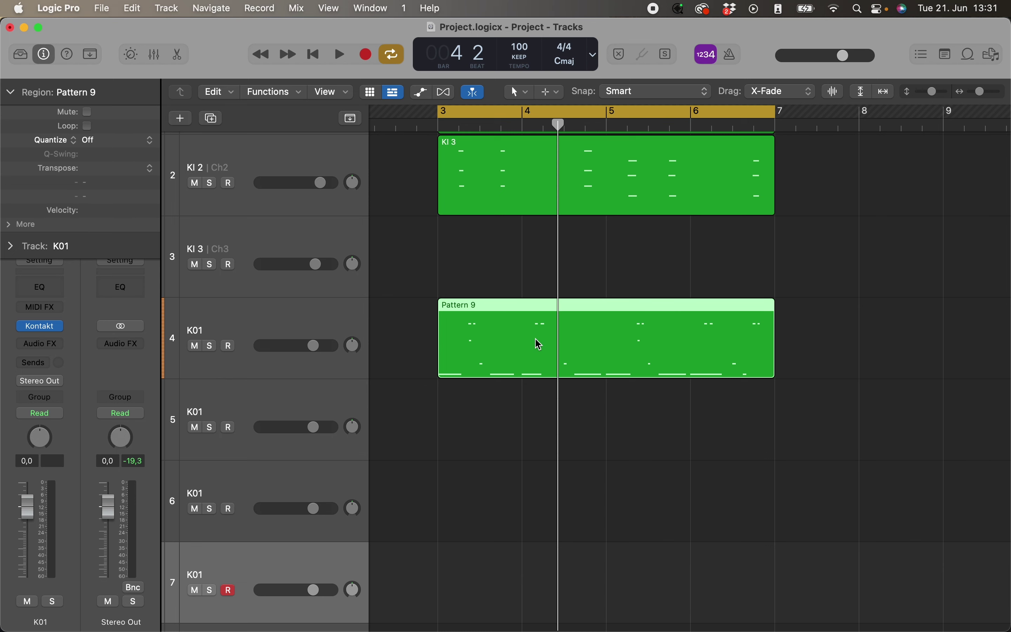
{"action": "key", "text": "ctrl+s"}
{"action": "key", "text": "space"}
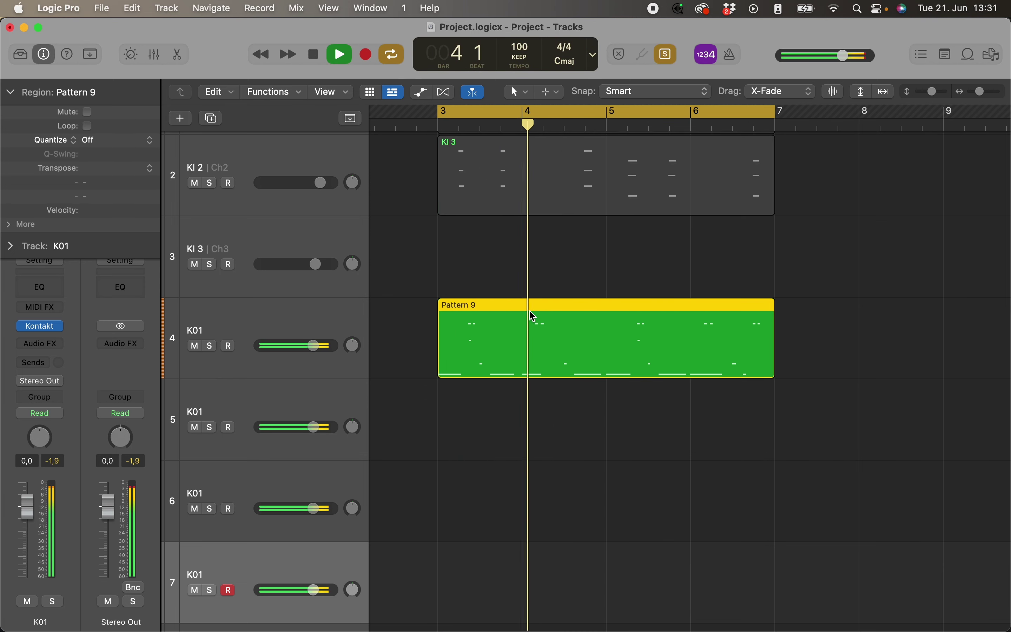
{"action": "key", "text": "space"}
{"action": "left_click_drag", "start_coordinate": [520, 322], "coordinate": [517, 280]}
- Move the Inst 1 region from the KI 1 track to the first K01 track and play it in solo
{"action": "scroll", "coordinate": [514, 230], "scroll_direction": "up", "scroll_amount": 3}
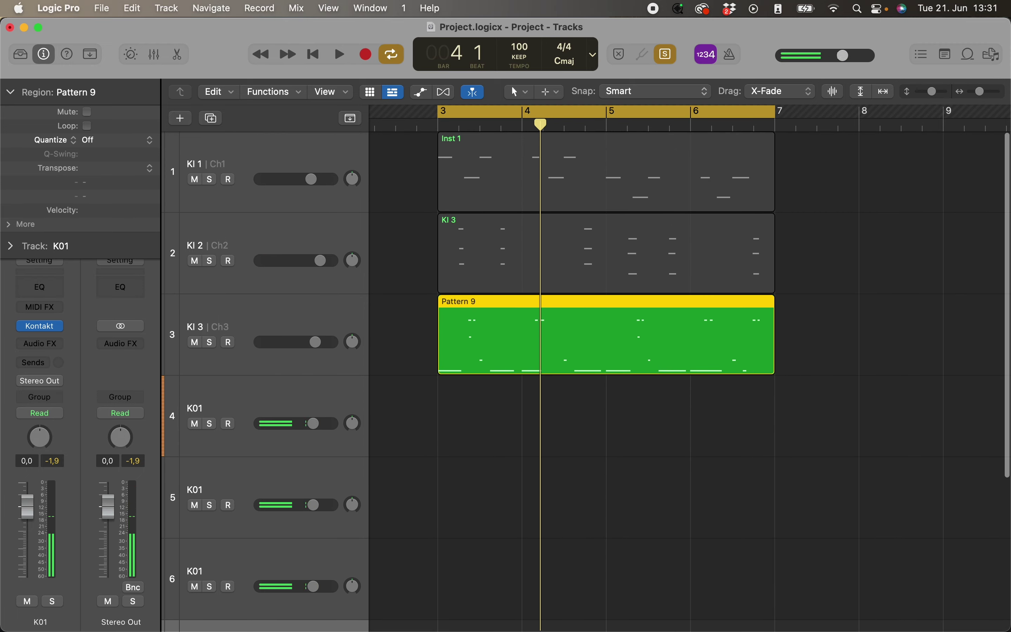
{"action": "left_click_drag", "start_coordinate": [500, 170], "coordinate": [491, 433]}
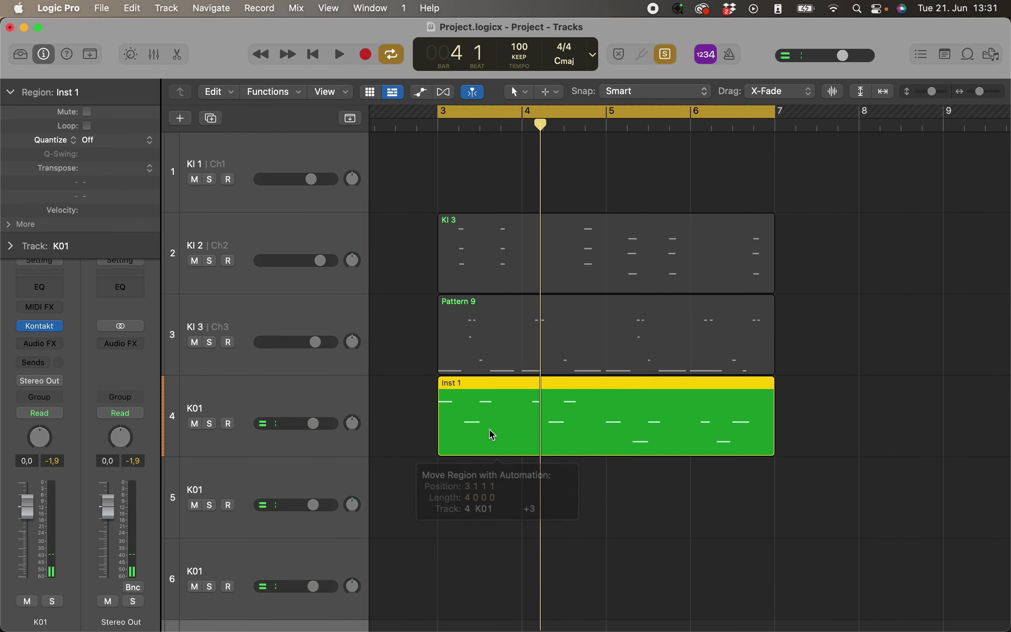
{"action": "key", "text": "space"}
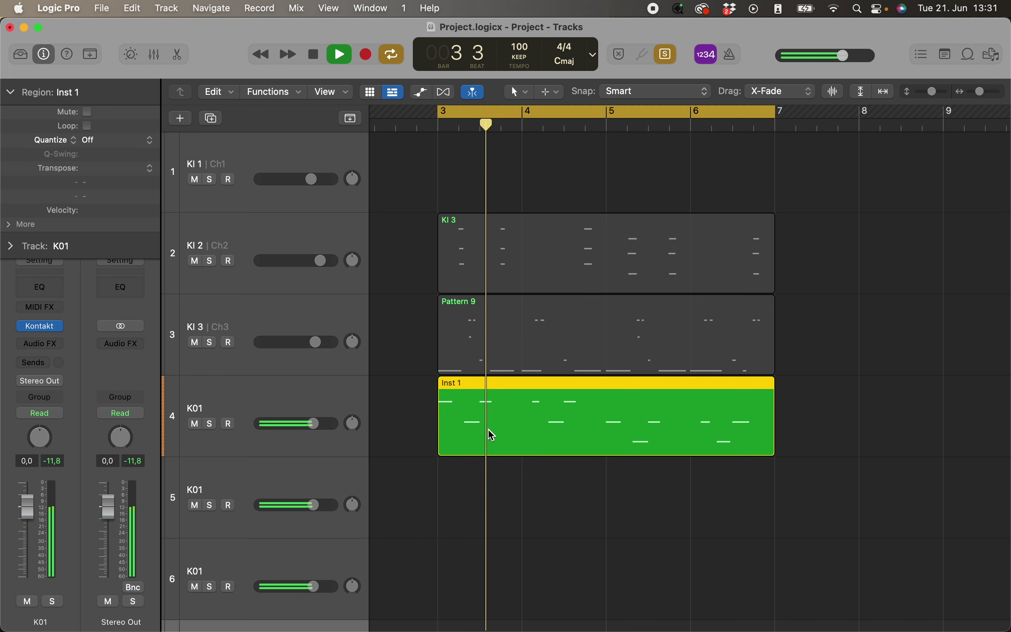
- Stop playback and bounce the Inst 1 region in place to a new track named Inst 1_bip, muting the source
{"action": "key", "text": "space"}
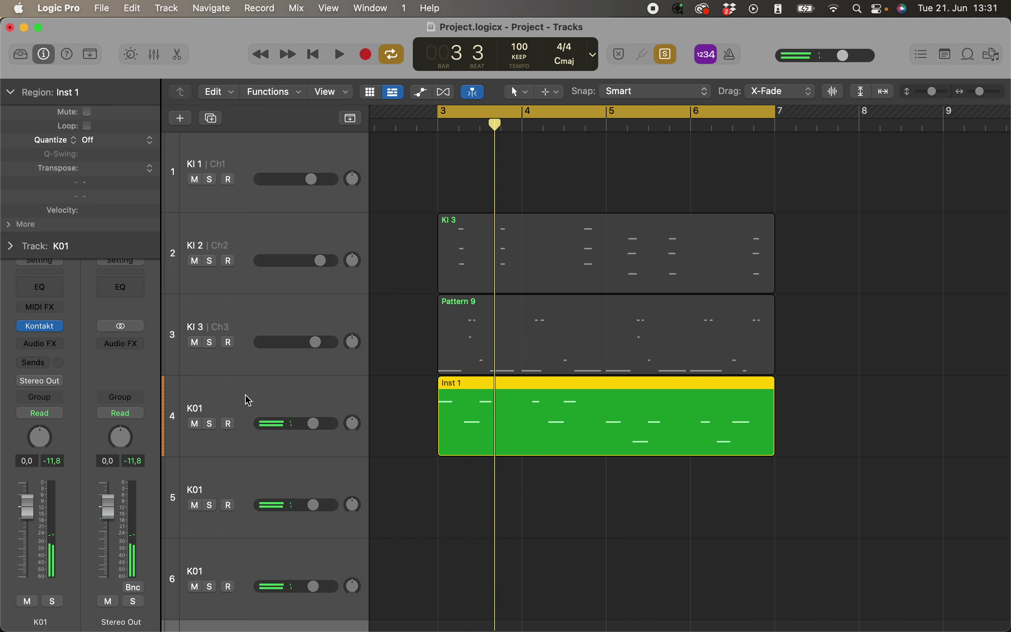
{"action": "left_click", "coordinate": [248, 401]}
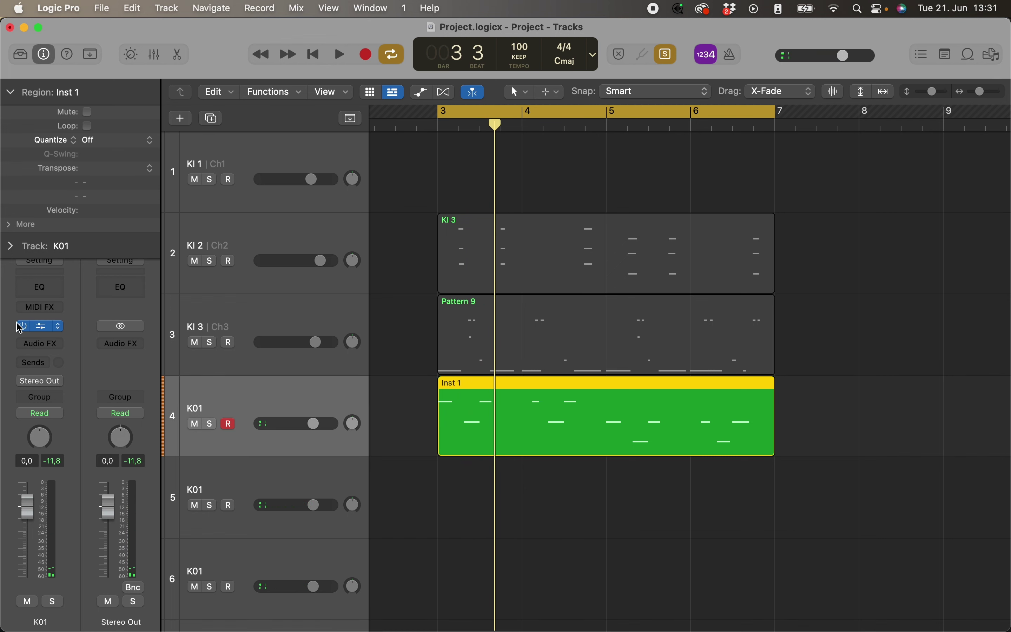
{"action": "right_click", "coordinate": [476, 406]}
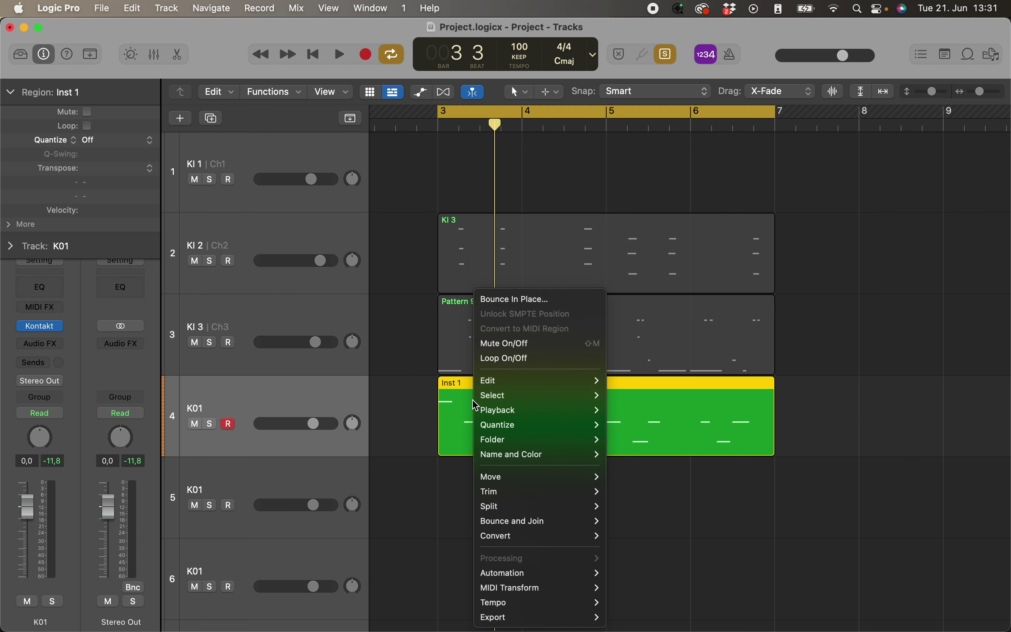
{"action": "left_click", "coordinate": [508, 303]}
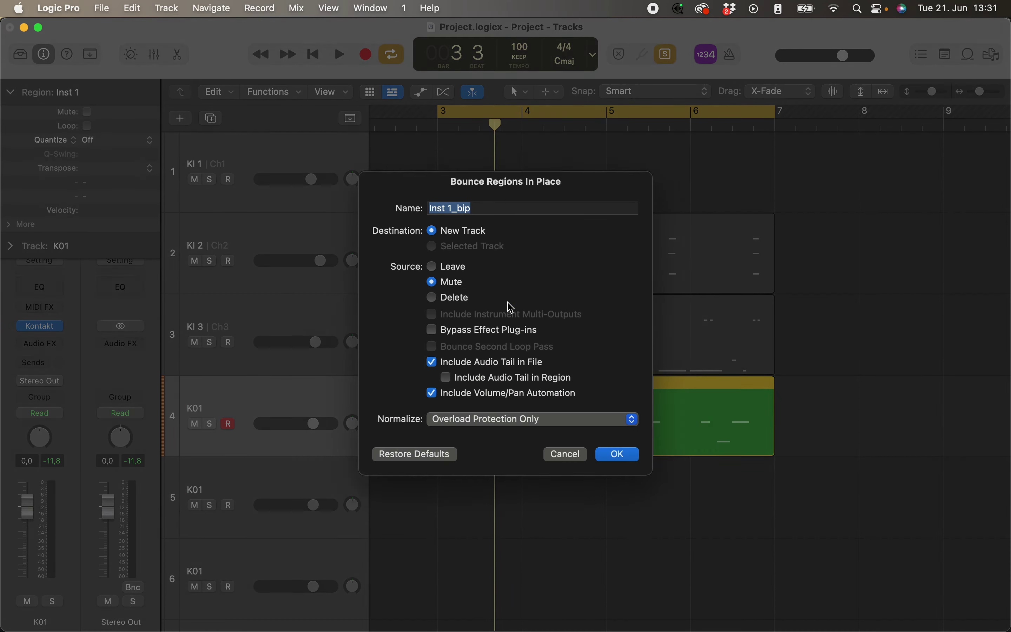
{"action": "left_click", "coordinate": [620, 457]}
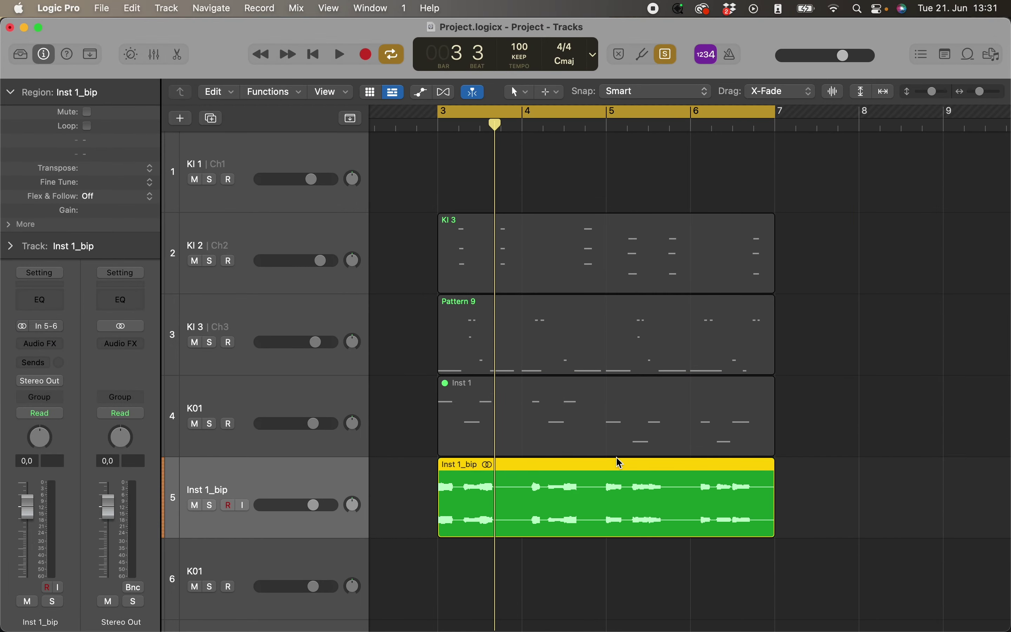
- Move the muted Inst 1 region back to the KI 1 track and audition the bounced Inst 1_bip region
{"action": "left_click_drag", "start_coordinate": [542, 440], "coordinate": [545, 186]}
{"action": "left_click", "coordinate": [538, 476]}
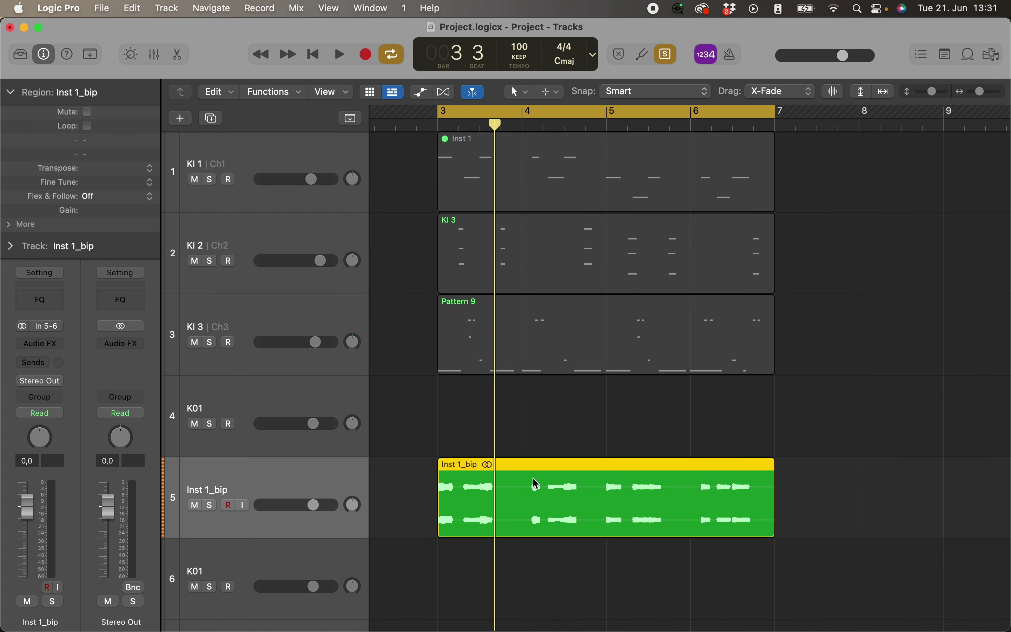
{"action": "key", "text": "space"}
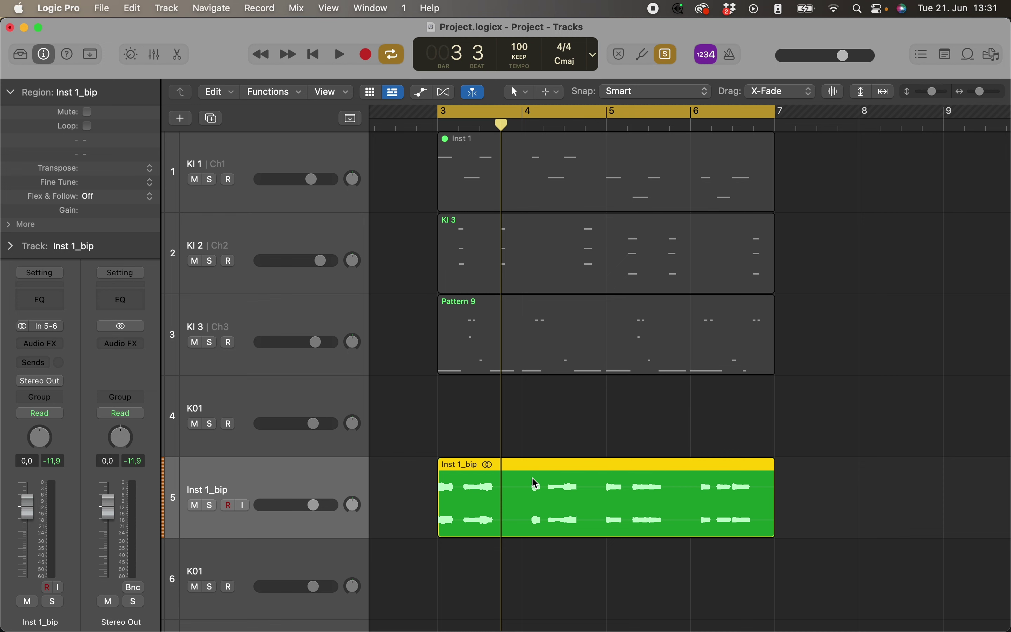
- Open Kontakt from the first K01 track, examine the instruments in its multi rack, and close the plug-in window
{"action": "left_click", "coordinate": [255, 417]}
{"action": "mouse_move", "coordinate": [39, 328]}
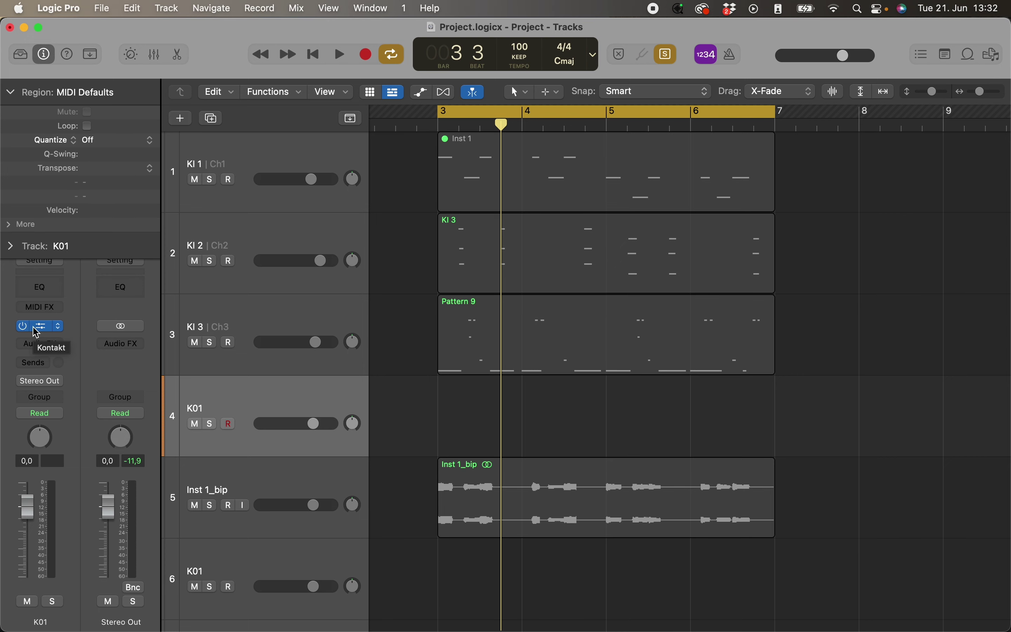
{"action": "left_click", "coordinate": [37, 328]}
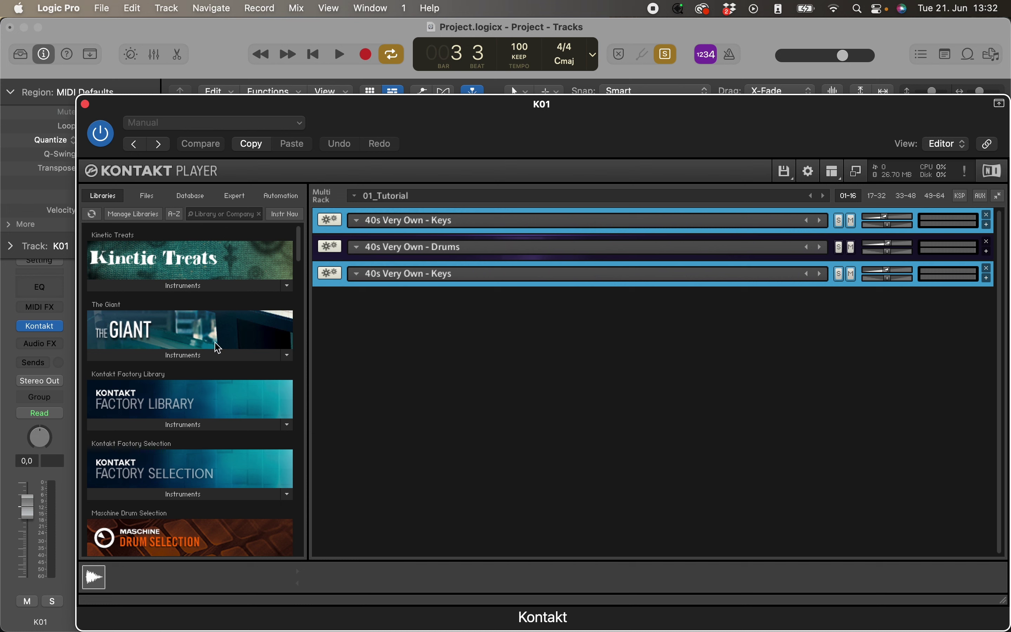
{"action": "scroll", "coordinate": [301, 242], "scroll_direction": "down", "scroll_amount": 15}
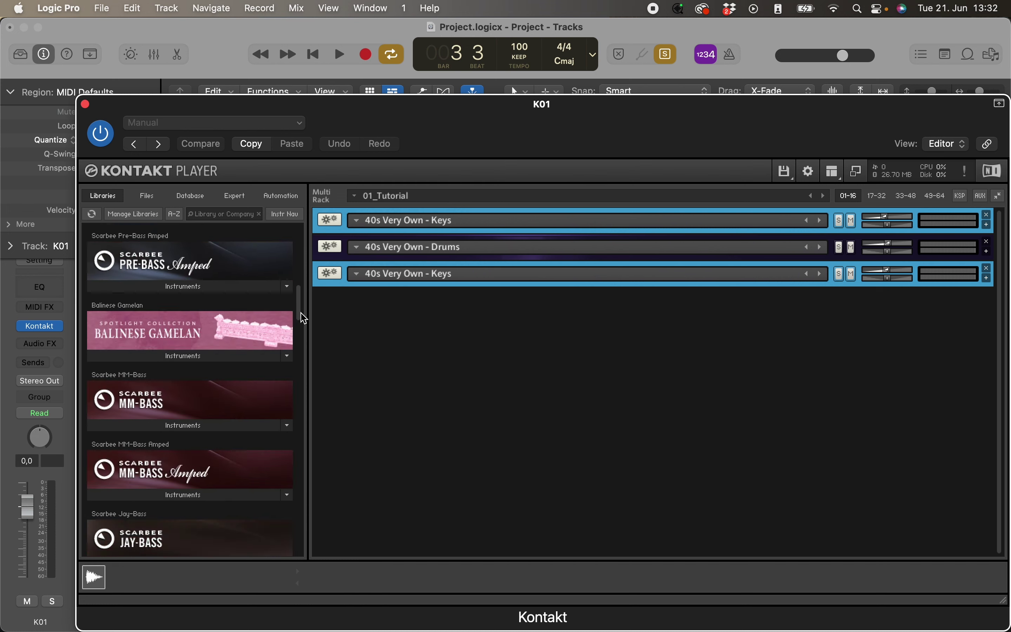
{"action": "scroll", "coordinate": [305, 239], "scroll_direction": "up", "scroll_amount": 20}
{"action": "mouse_move", "coordinate": [304, 235]}
{"action": "left_mouse_down"}
{"action": "mouse_move", "coordinate": [301, 543]}
{"action": "mouse_move", "coordinate": [298, 236]}
{"action": "left_mouse_up"}
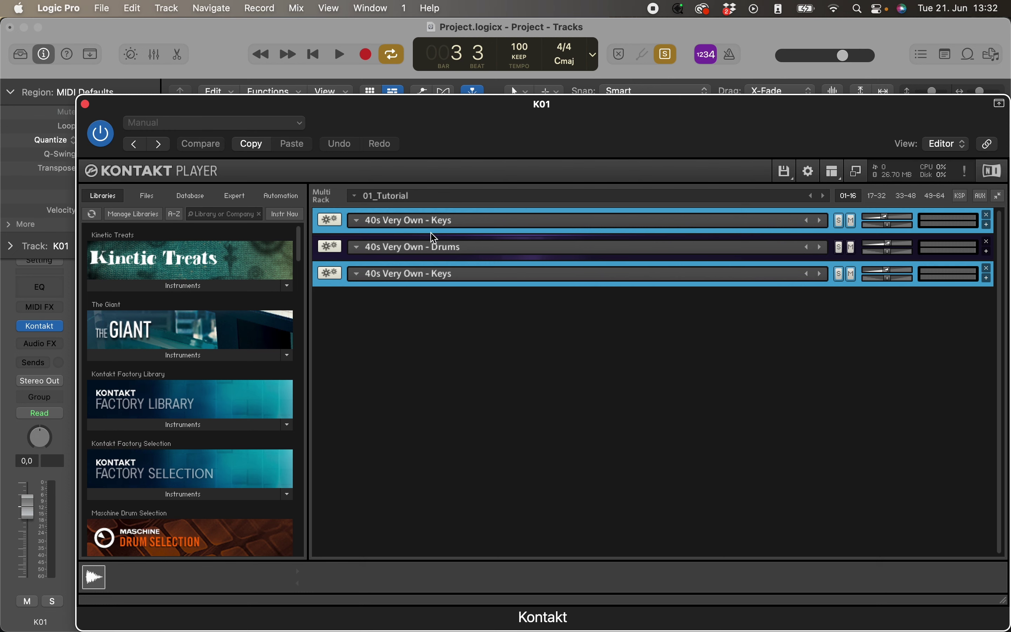
{"action": "left_click_drag", "start_coordinate": [295, 105], "coordinate": [303, 133]}
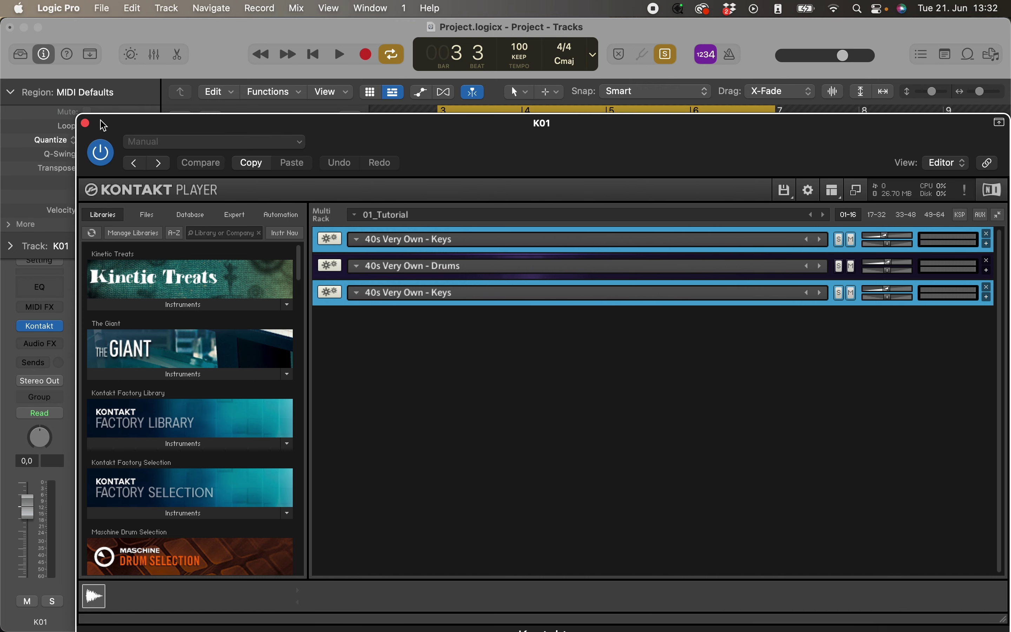
{"action": "left_click", "coordinate": [85, 123]}
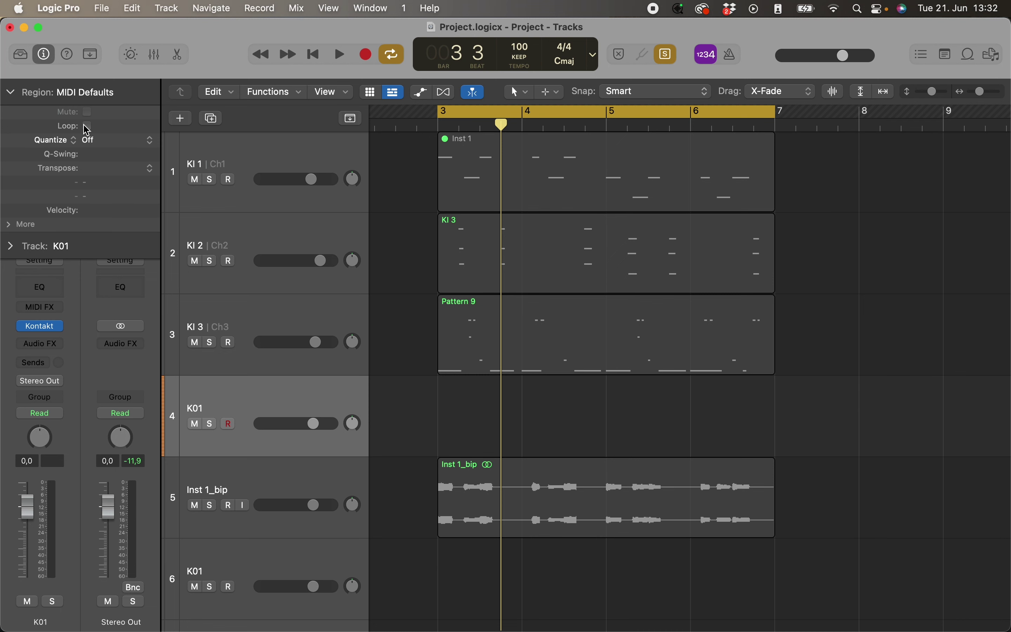
- Delete the bounced Inst 1_bip audio region and unmute the Inst 1 region on the KI 1 track
{"action": "left_click", "coordinate": [545, 514]}
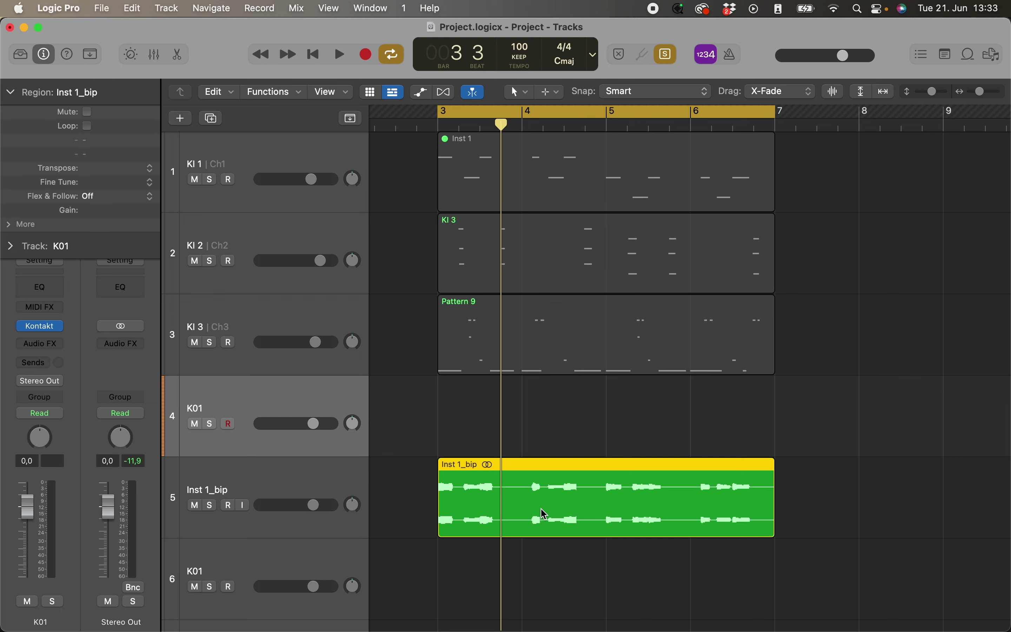
{"action": "key", "text": "Delete"}
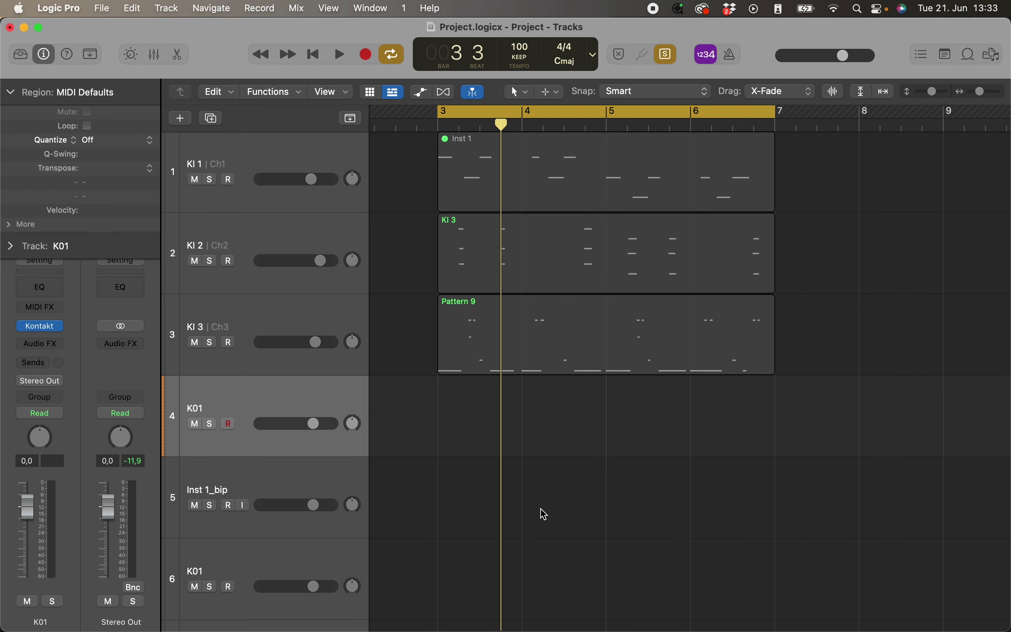
{"action": "left_click", "coordinate": [520, 179]}
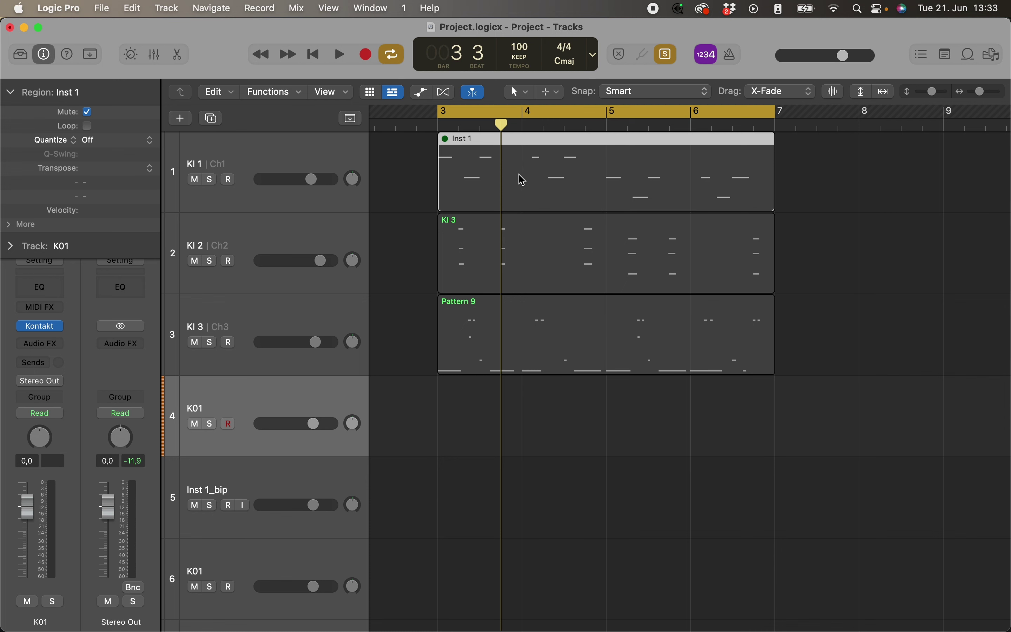
{"action": "left_click", "coordinate": [524, 228]}
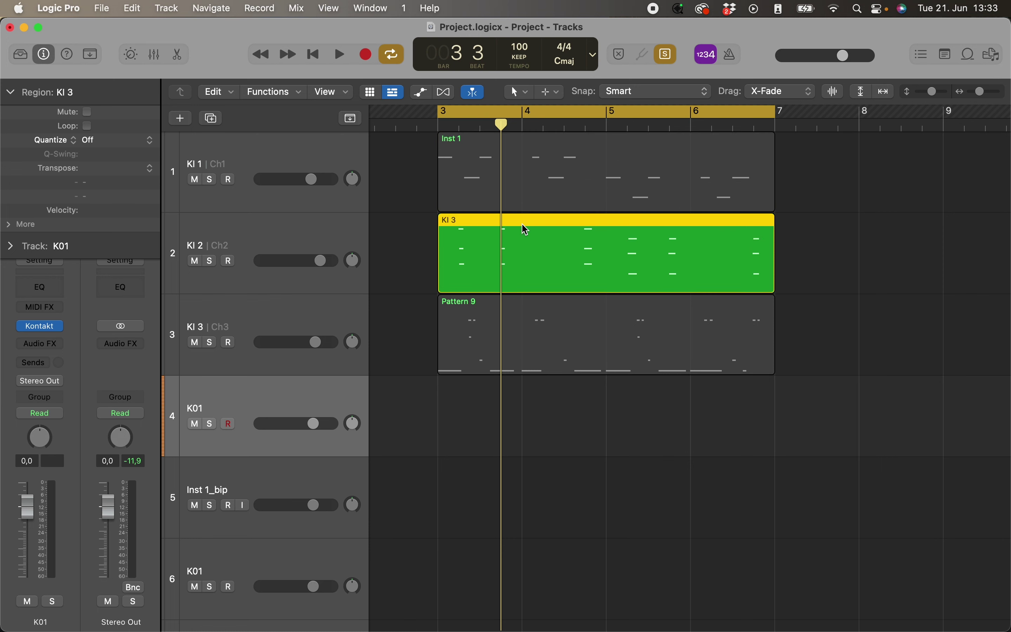
{"action": "left_click", "coordinate": [505, 319]}
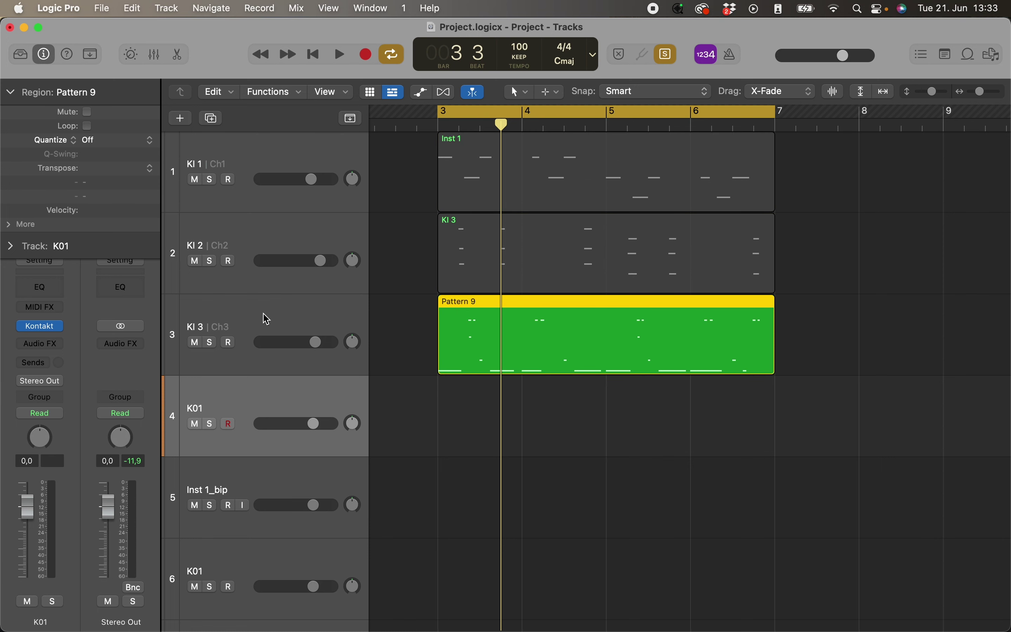
{"action": "left_click", "coordinate": [256, 325]}
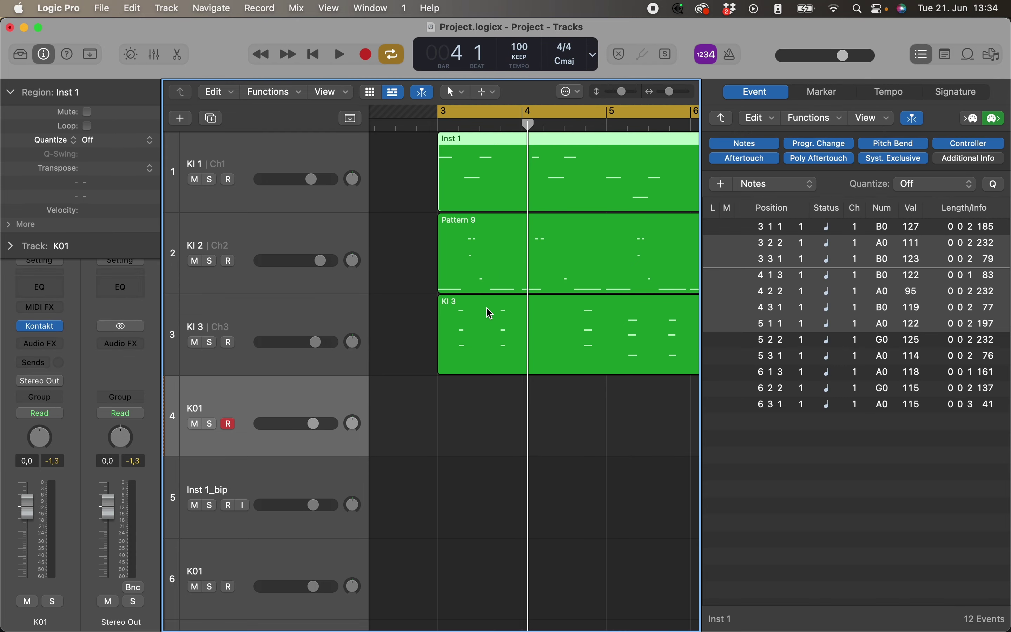
- Compare the MIDI channels of the Inst 1, Pattern 9 and KI 3 regions' notes in the Event List
{"action": "left_click", "coordinate": [489, 342]}
{"action": "left_click", "coordinate": [511, 264]}
{"action": "left_click", "coordinate": [497, 184]}
{"action": "left_click", "coordinate": [602, 243]}
{"action": "left_click", "coordinate": [569, 336]}
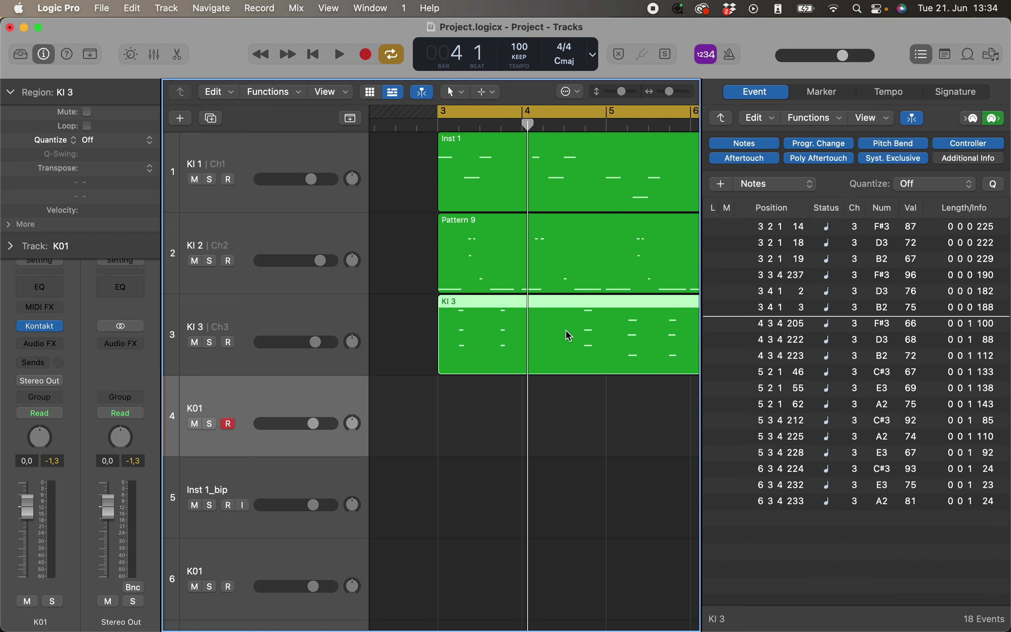
- Join the three MIDI regions on the KI tracks into one and undo the join
{"action": "left_click_drag", "start_coordinate": [421, 172], "coordinate": [527, 396]}
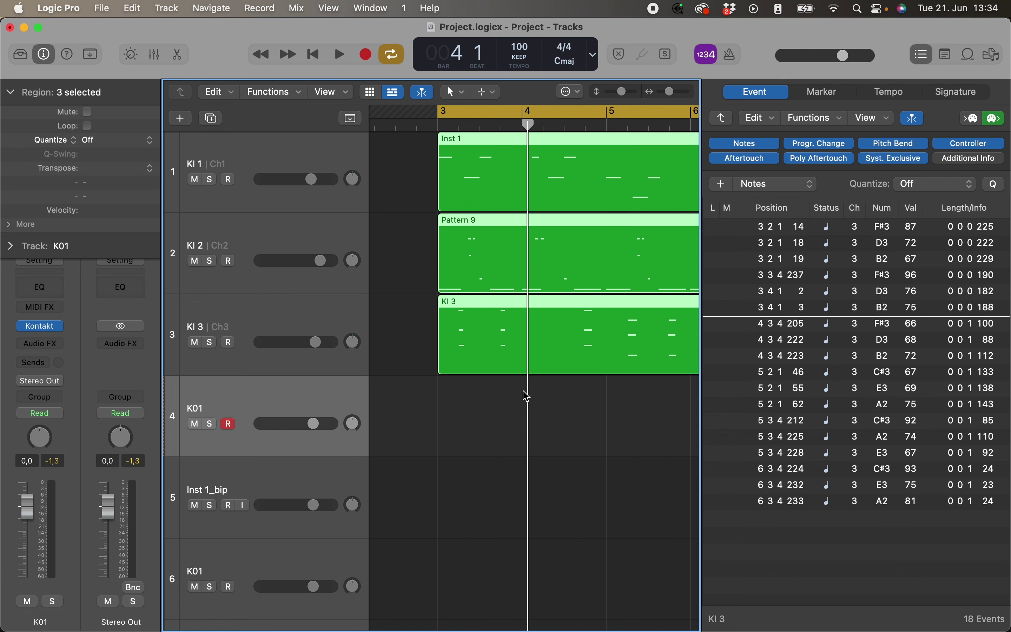
{"action": "key", "text": "super+j"}
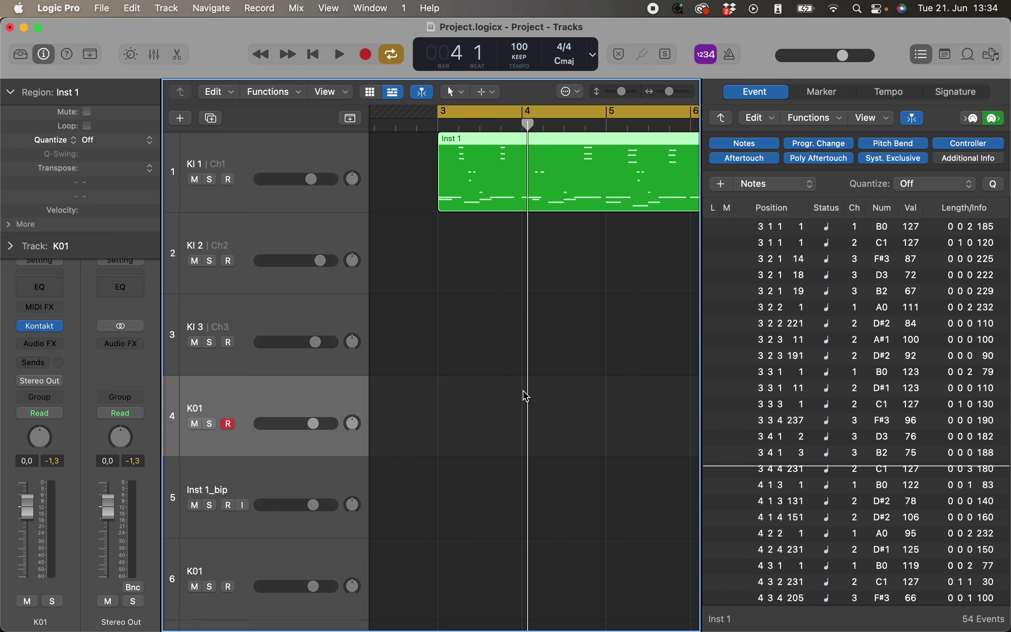
{"action": "key", "text": "super+z"}
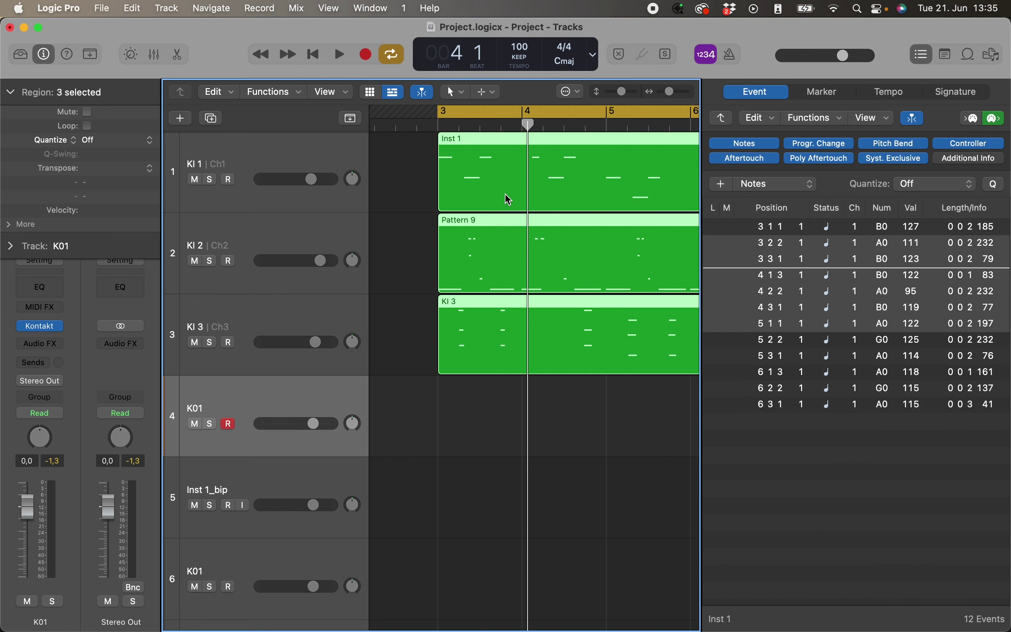
- Merge the three selected MIDI regions on the KI 1 track with the Glue tool and audition the merged region
{"action": "key", "text": "t"}
{"action": "key", "text": "g"}
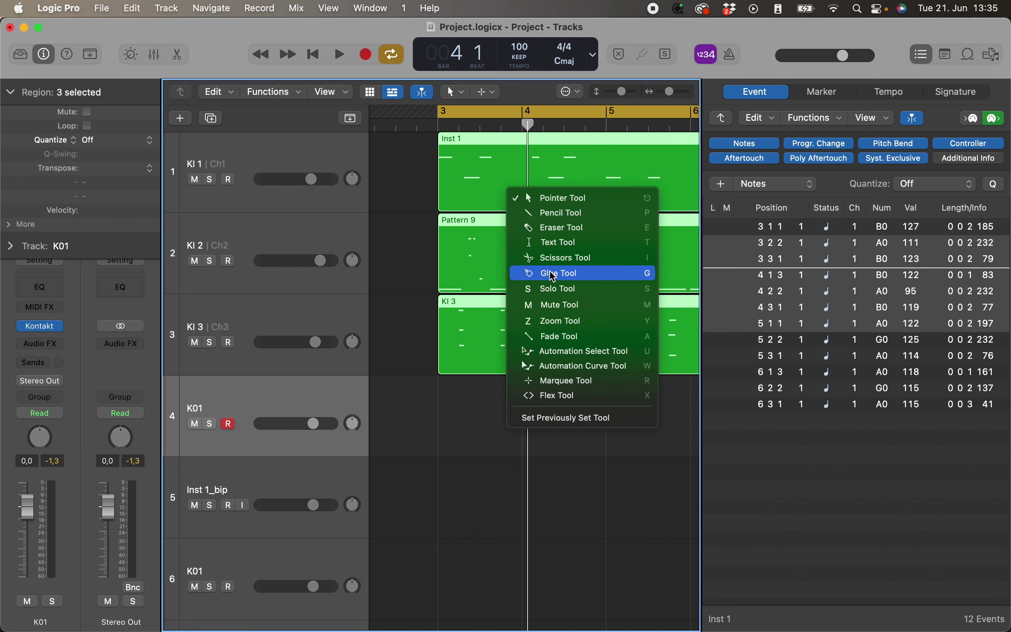
{"action": "left_click", "coordinate": [516, 175]}
{"action": "key", "text": "t"}
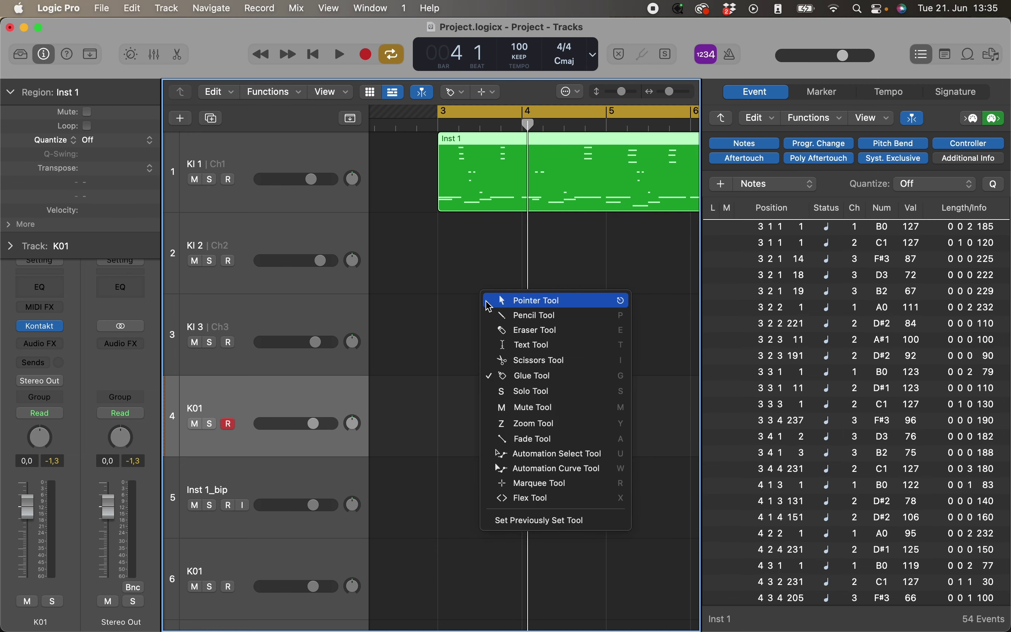
{"action": "key", "text": "Escape"}
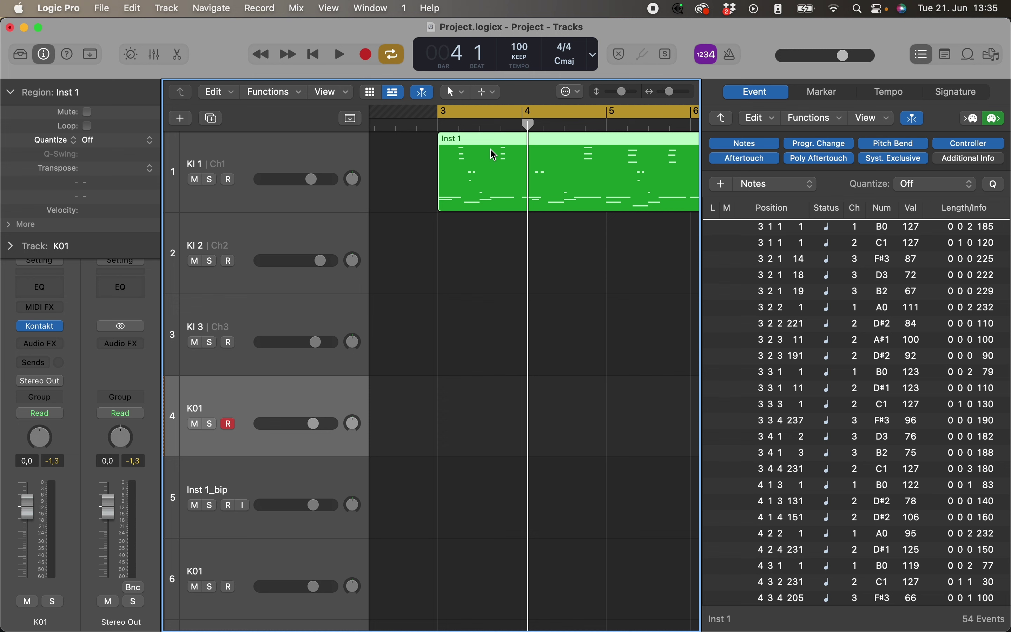
{"action": "key", "text": "space"}
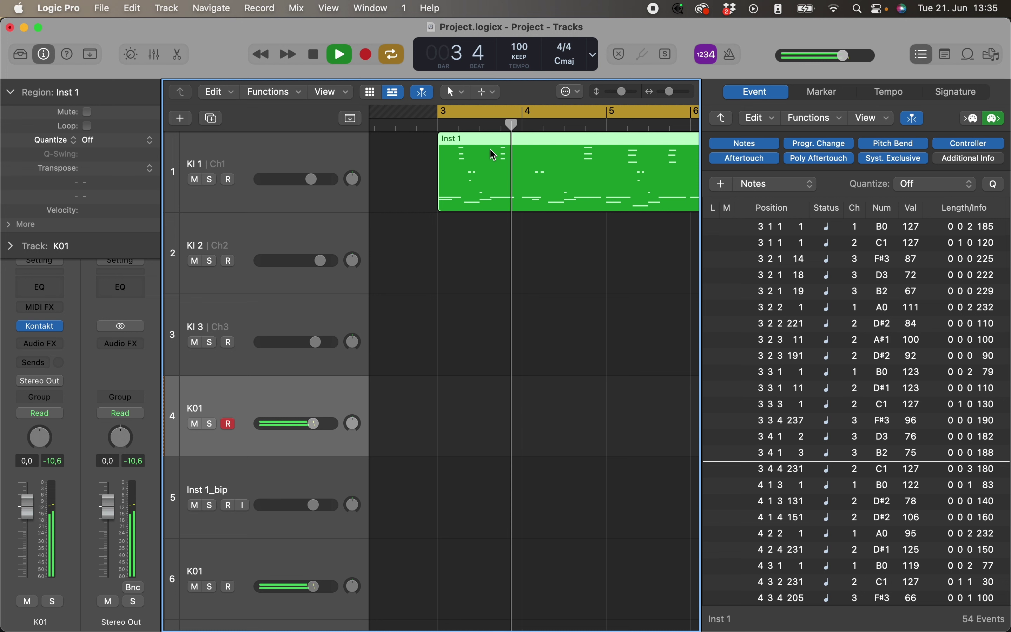
{"action": "key", "text": "space"}
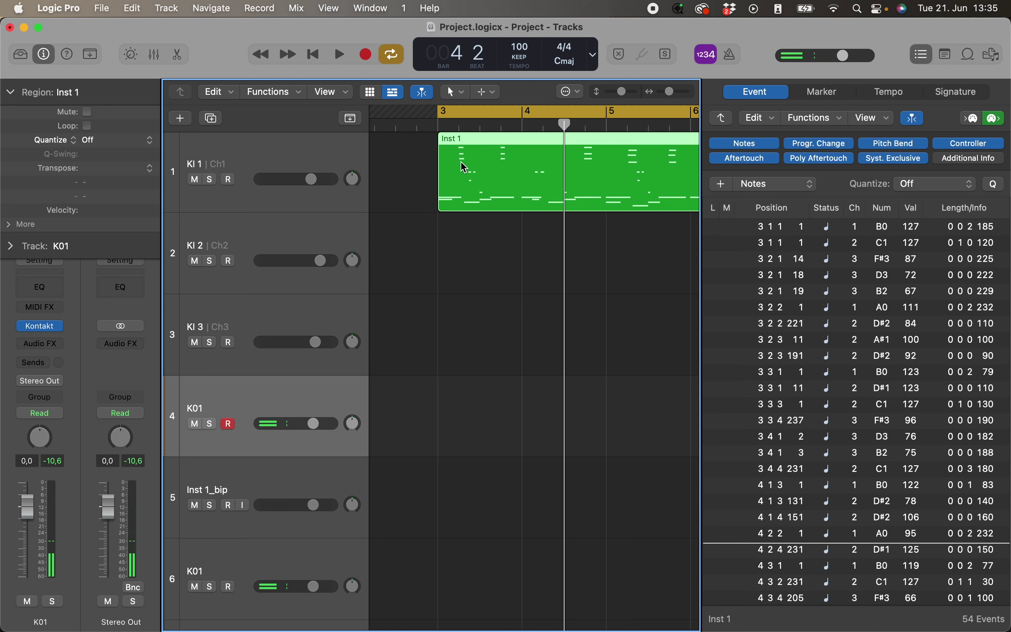
- Move the merged Inst 1 region to the first K01 track and audition it there
{"action": "key", "text": "shift+super+a"}
{"action": "left_click_drag", "start_coordinate": [462, 169], "coordinate": [467, 401]}
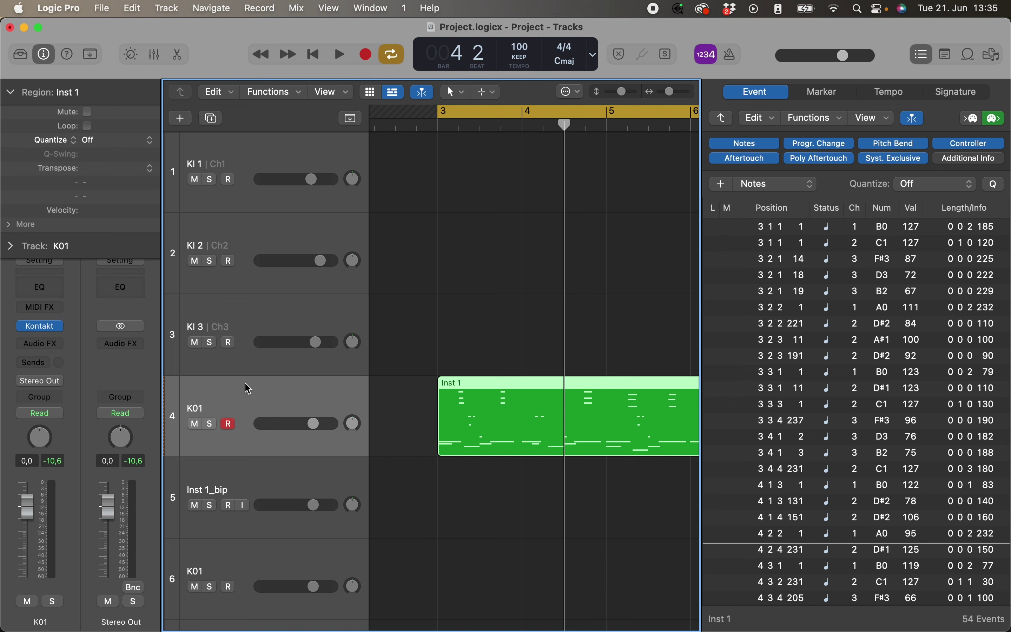
{"action": "key", "text": "space"}
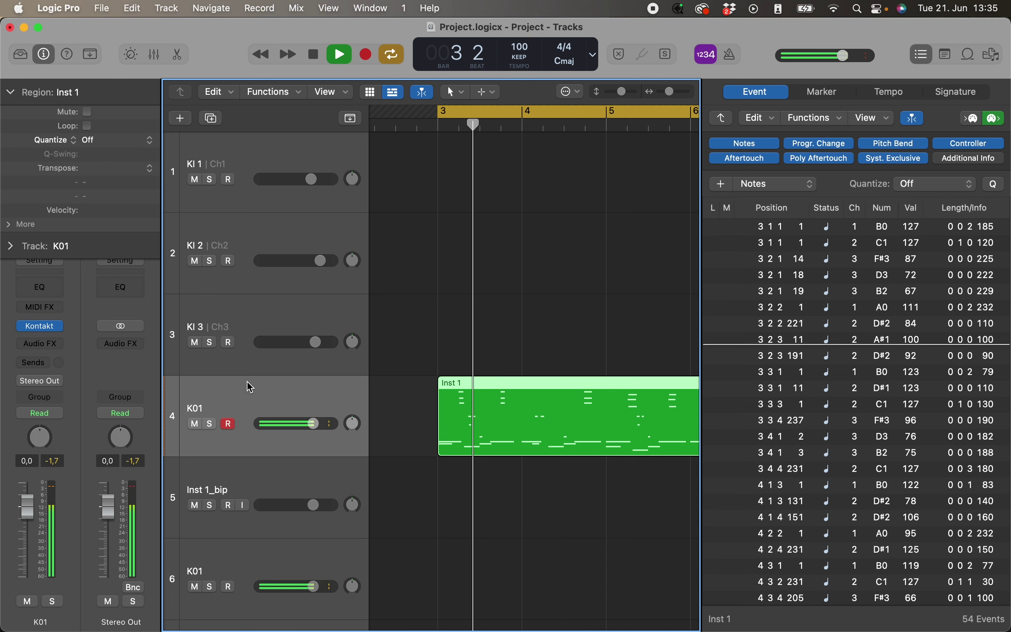
{"action": "key", "text": "space"}
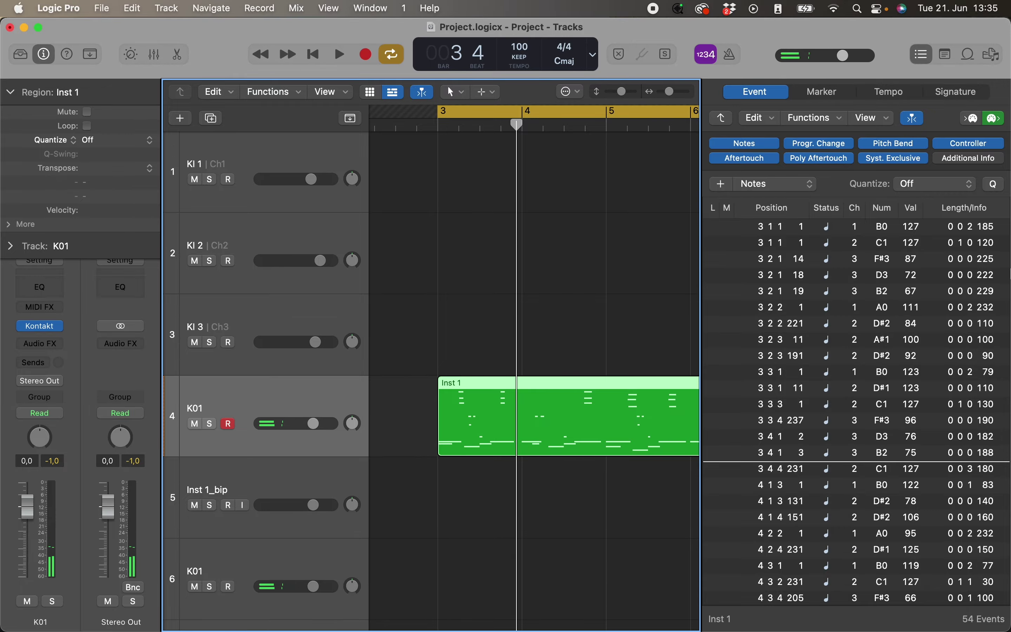
- Examine the MIDI channel numbers of the merged region's individual notes in the Event List
{"action": "scroll", "coordinate": [888, 280], "scroll_direction": "up", "scroll_amount": 1}
{"action": "left_click", "coordinate": [856, 229]}
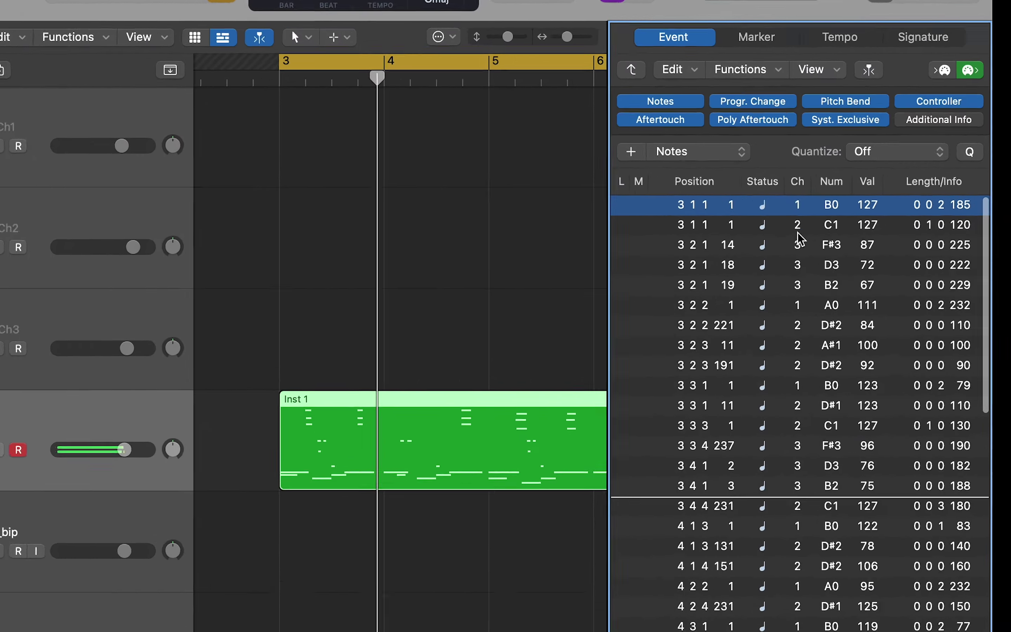
{"action": "left_click", "coordinate": [857, 246]}
{"action": "left_click", "coordinate": [858, 265]}
{"action": "left_click", "coordinate": [511, 215]}
{"action": "left_click", "coordinate": [512, 254]}
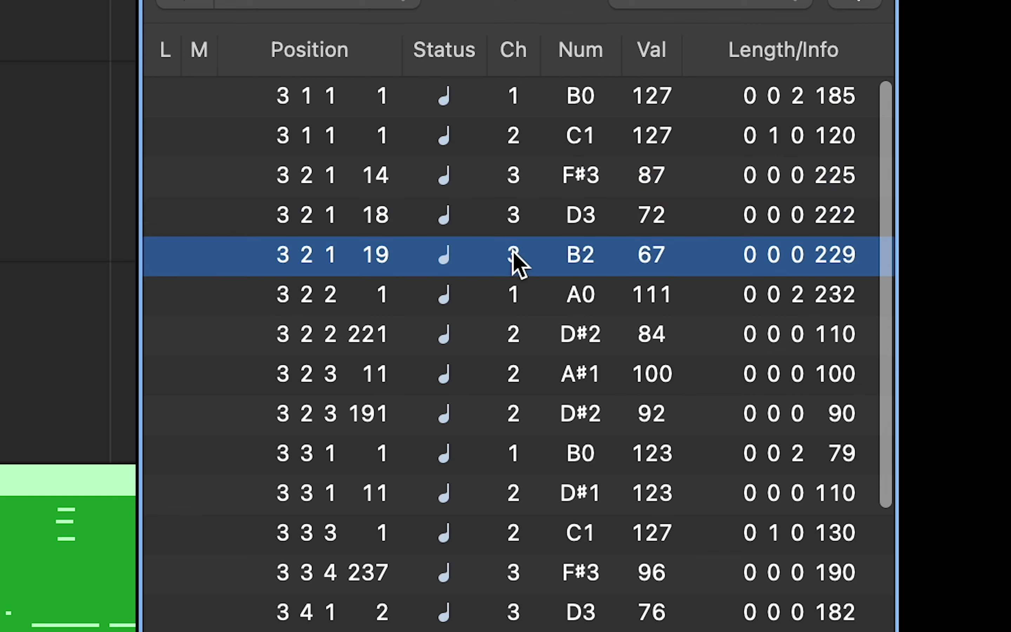
{"action": "left_click", "coordinate": [513, 302]}
{"action": "left_click", "coordinate": [511, 335]}
{"action": "left_click", "coordinate": [513, 386]}
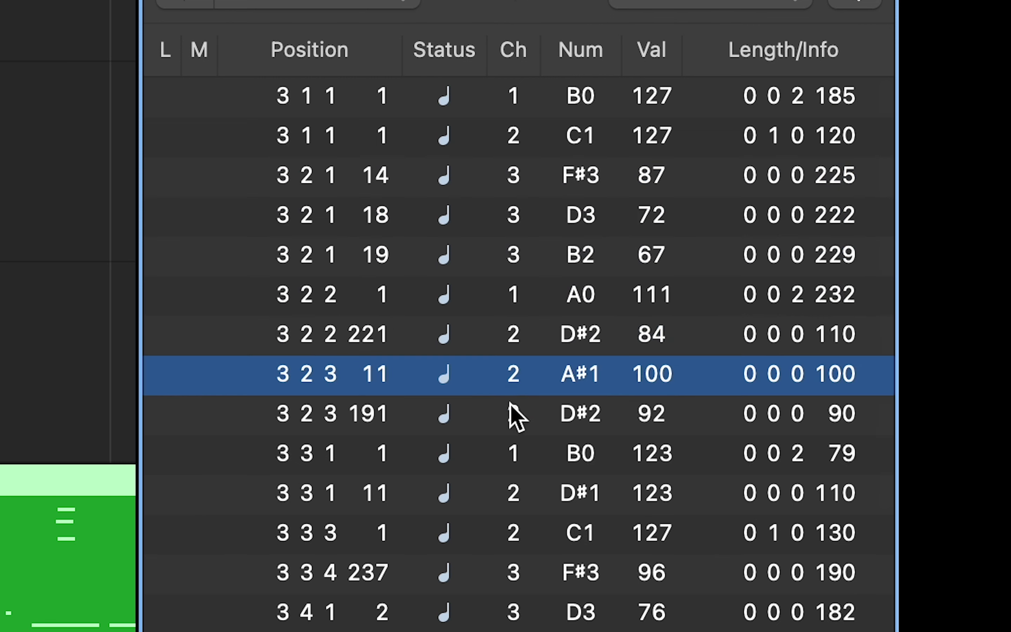
{"action": "left_click", "coordinate": [513, 456]}
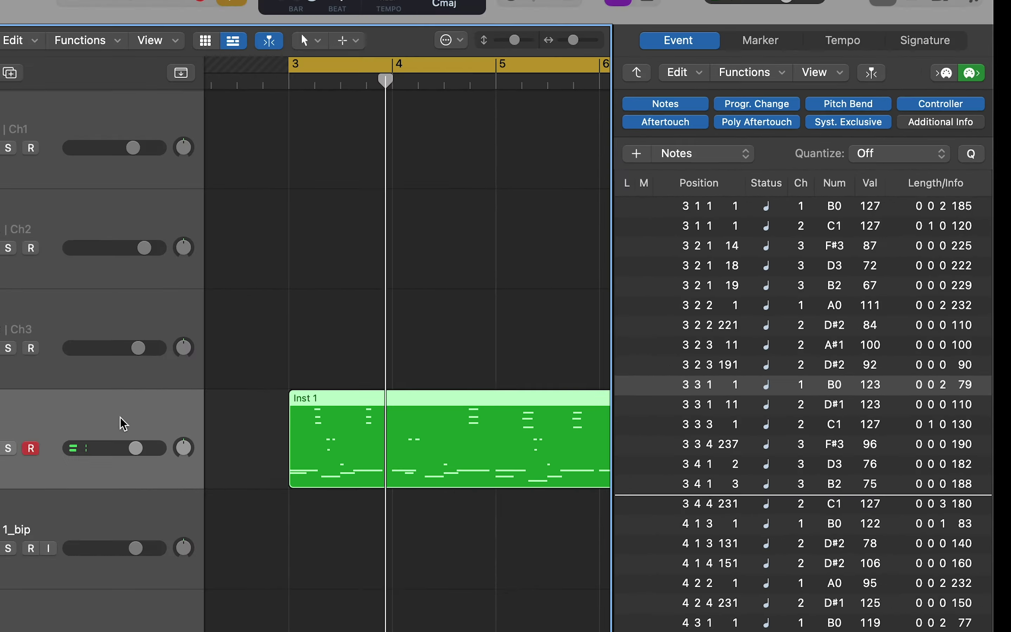
- Open the Environment and inspect the K01 instrument's MIDI channel settings
{"action": "key", "text": "super+0"}
{"action": "left_click", "coordinate": [471, 378]}
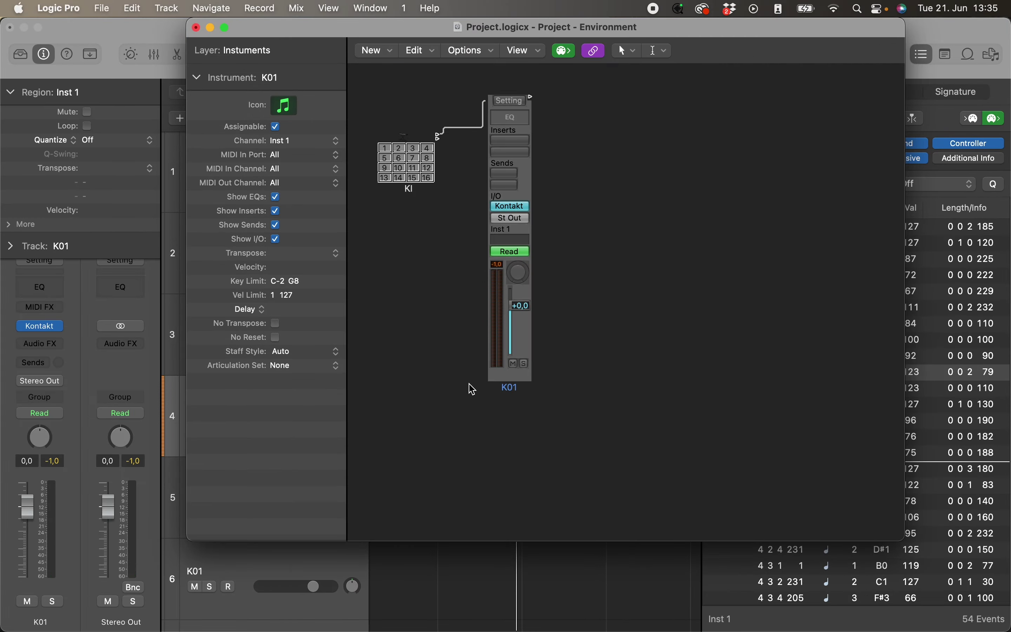
{"action": "left_click", "coordinate": [506, 386]}
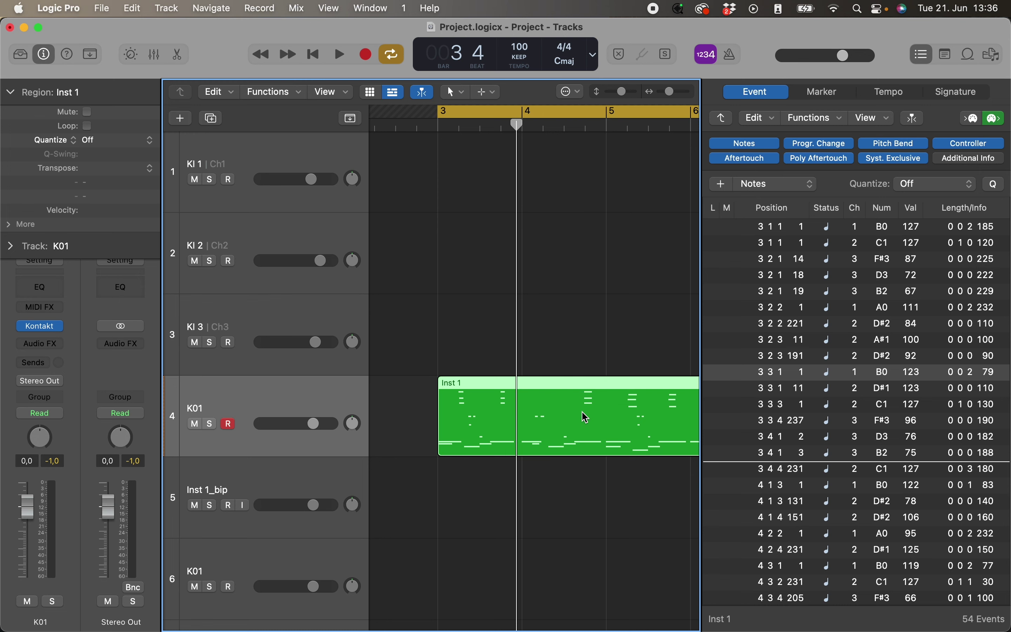
- Undo the move and merge to restore the separate regions on the three KI tracks
{"action": "key", "text": "super+z"}
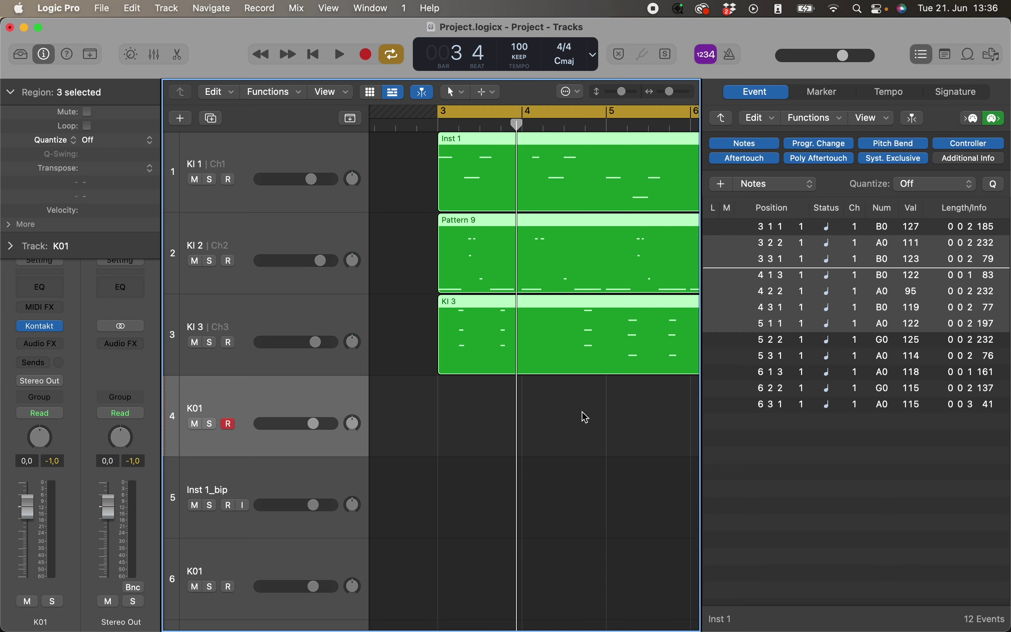